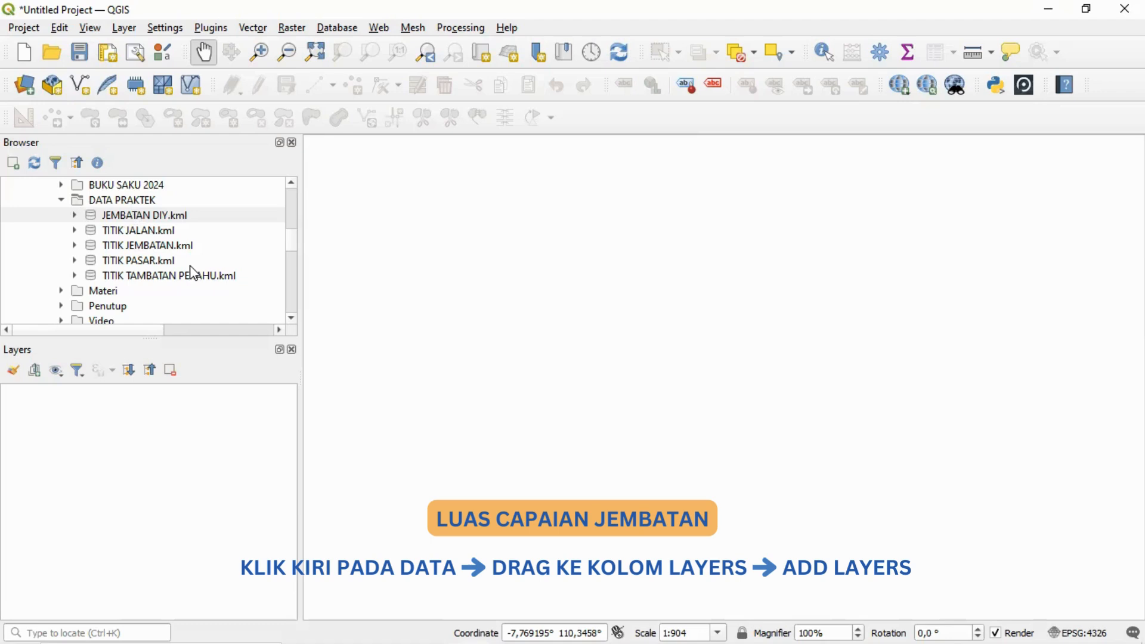
Step: Add JEMBATAN DIY.kml from the DATA PRAKTEK folder to the project as a layer
left_click(210, 220)
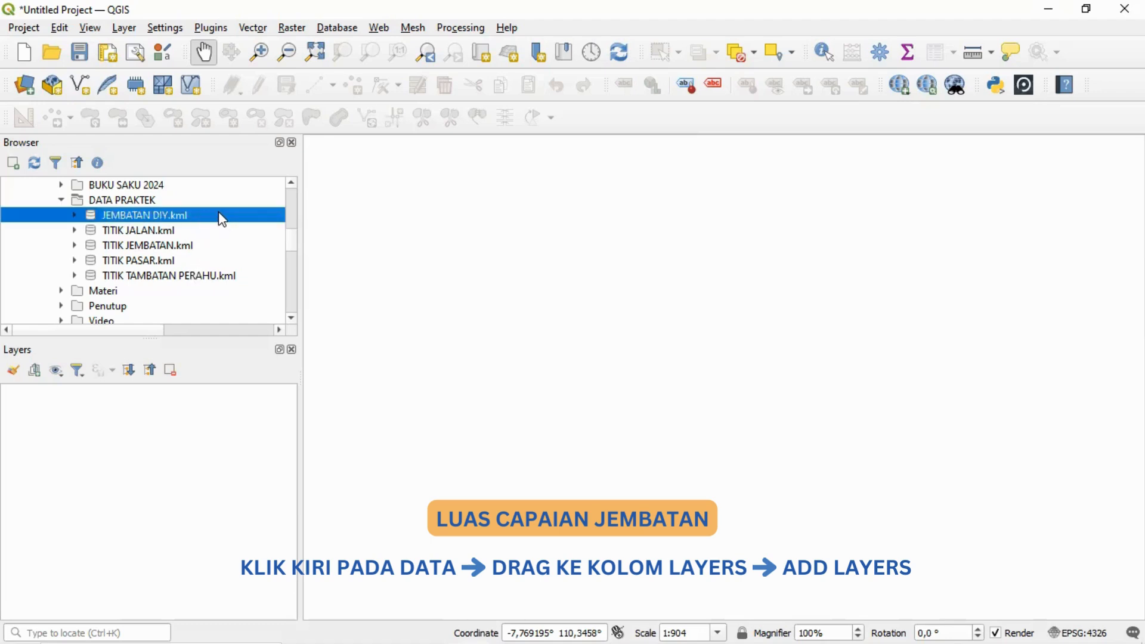
left_click_drag(219, 223, 184, 407)
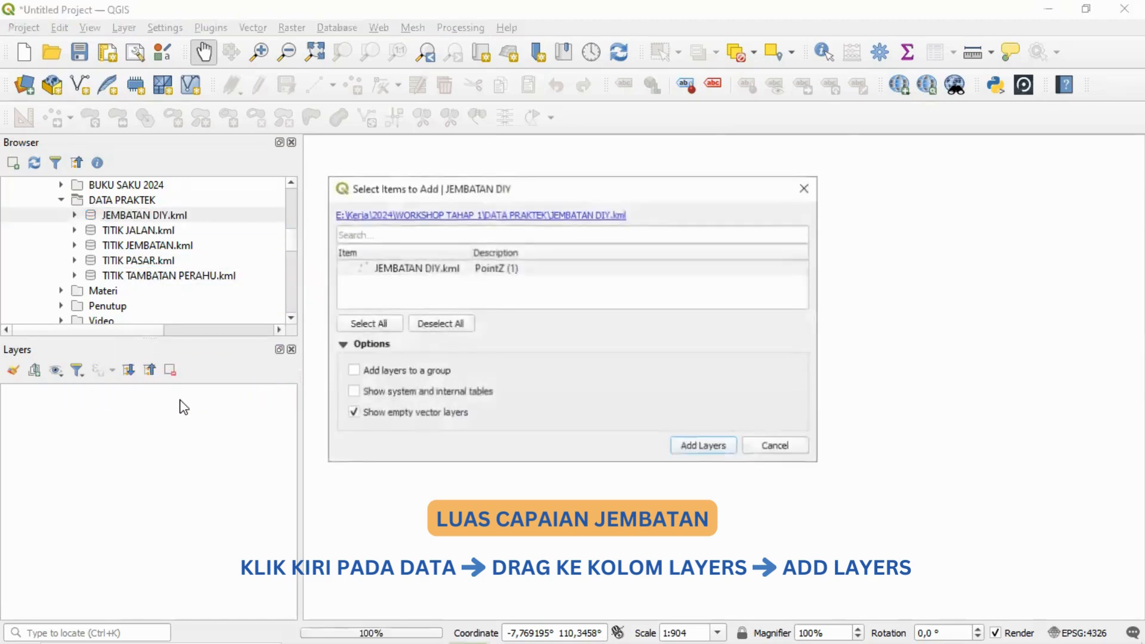
left_click(700, 447)
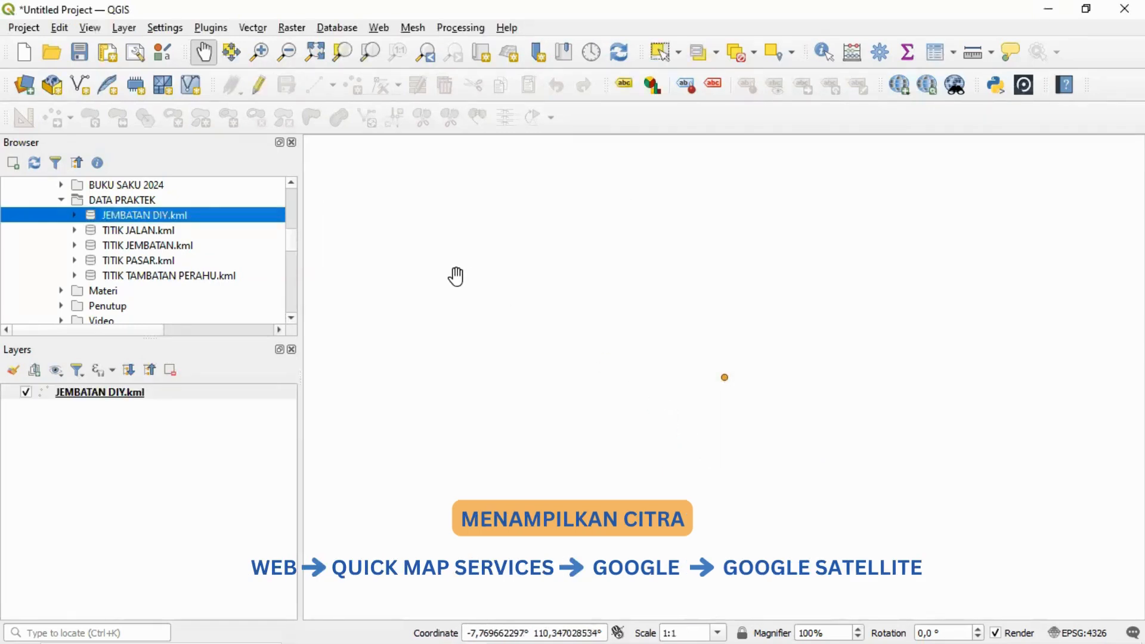
Step: Add the Google Satellite basemap from QuickMapServices and show the surroundings of the bridge point
left_click(382, 30)
mouse_move(443, 65)
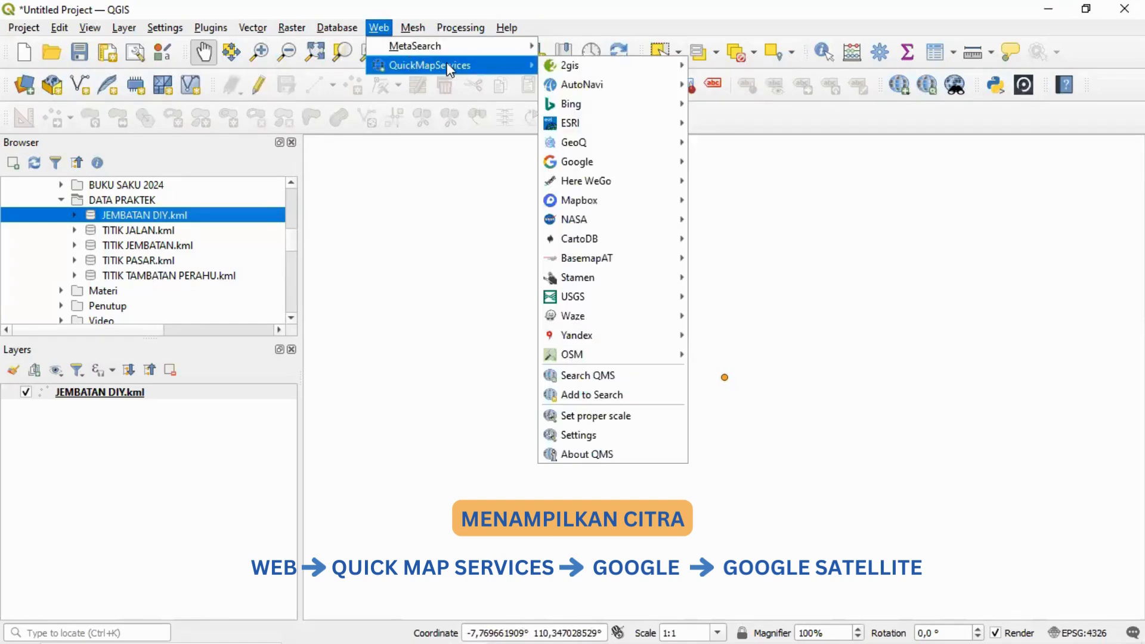
mouse_move(625, 160)
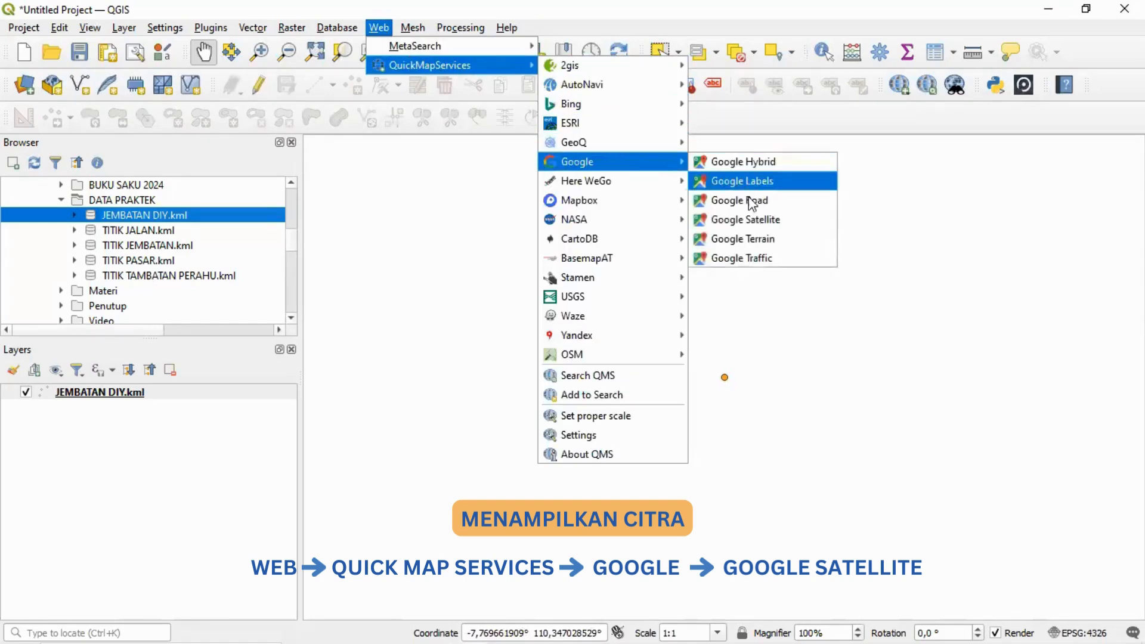
left_click(746, 219)
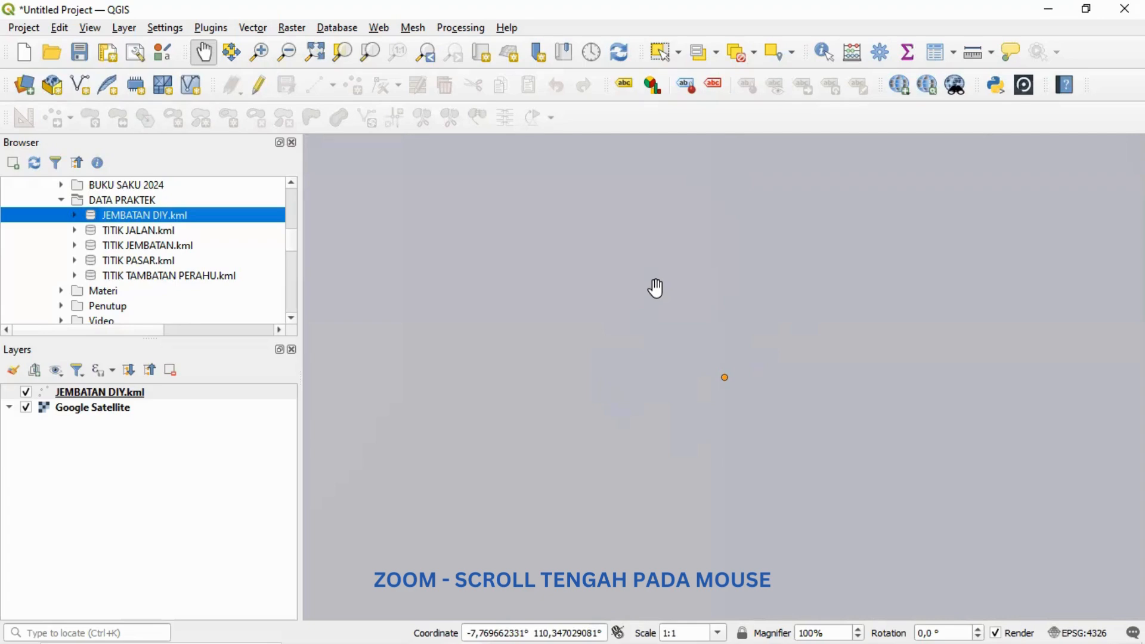
scroll(656, 288, "down", 8)
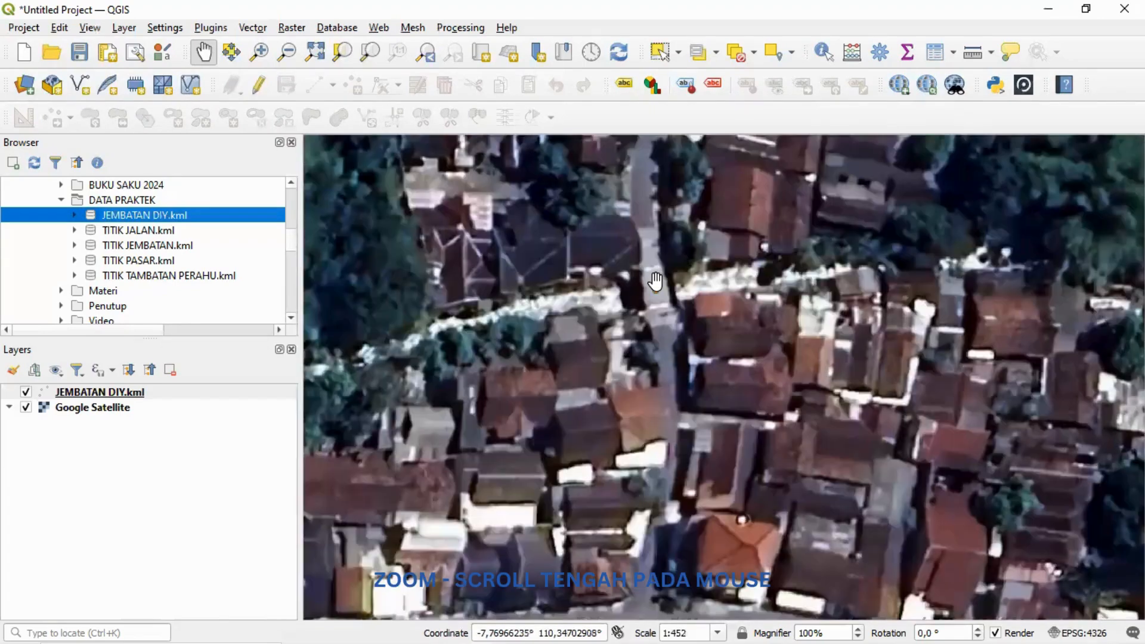
left_click_drag(652, 268, 710, 326)
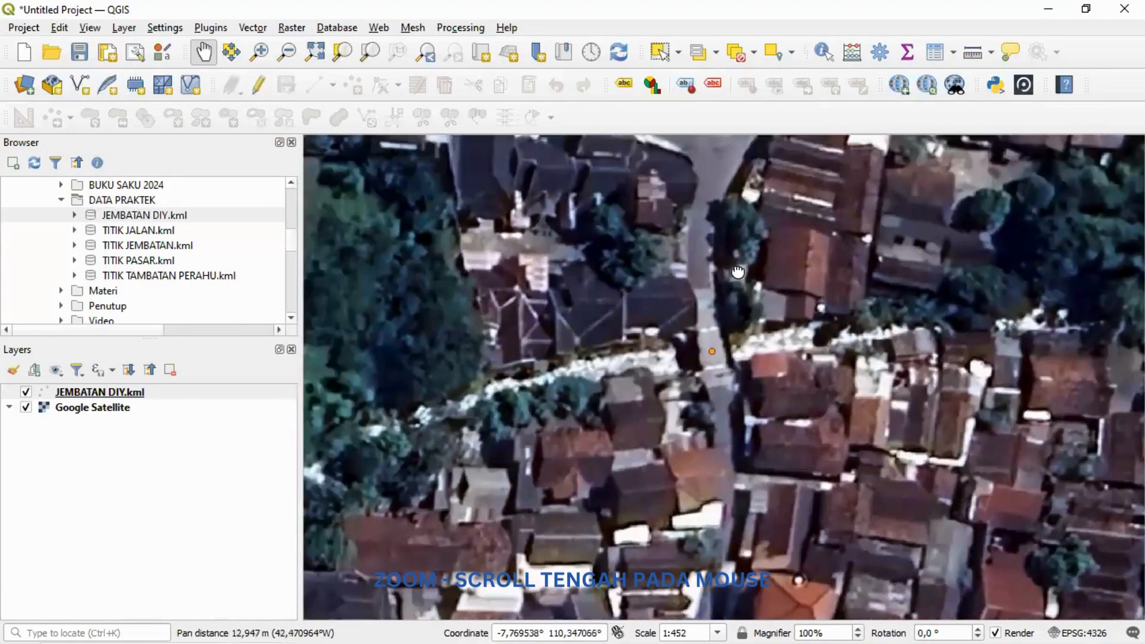
left_click_drag(738, 265, 736, 289)
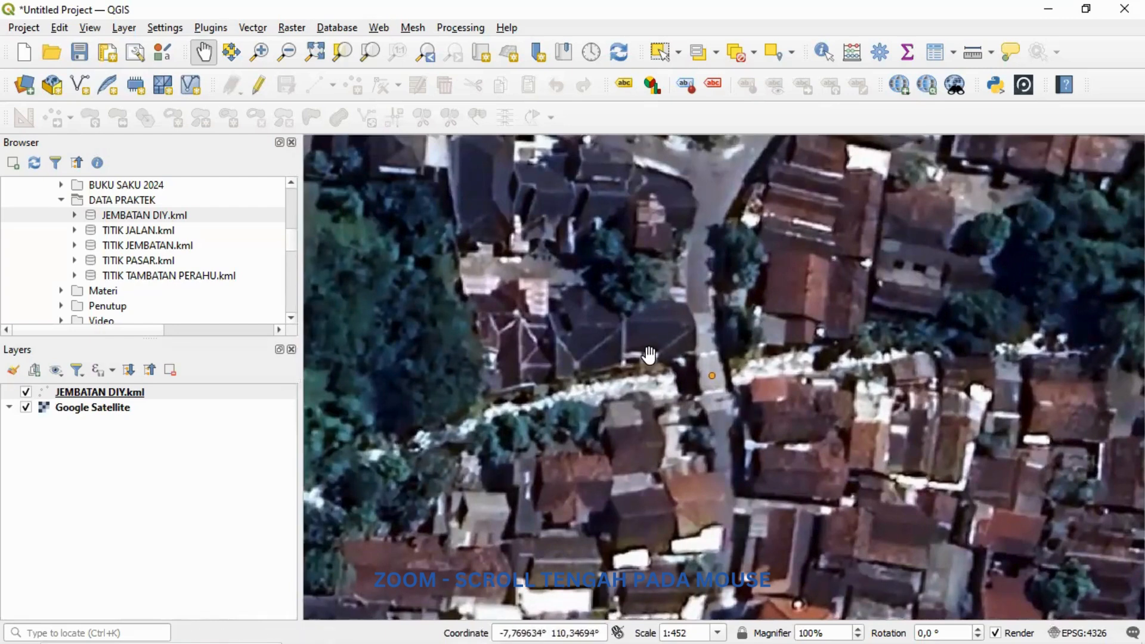
Step: Start exporting the JEMBATAN DIY.kml layer as an ESRI Shapefile named JEMBATAN DIY in the Downloads folder
right_click(224, 395)
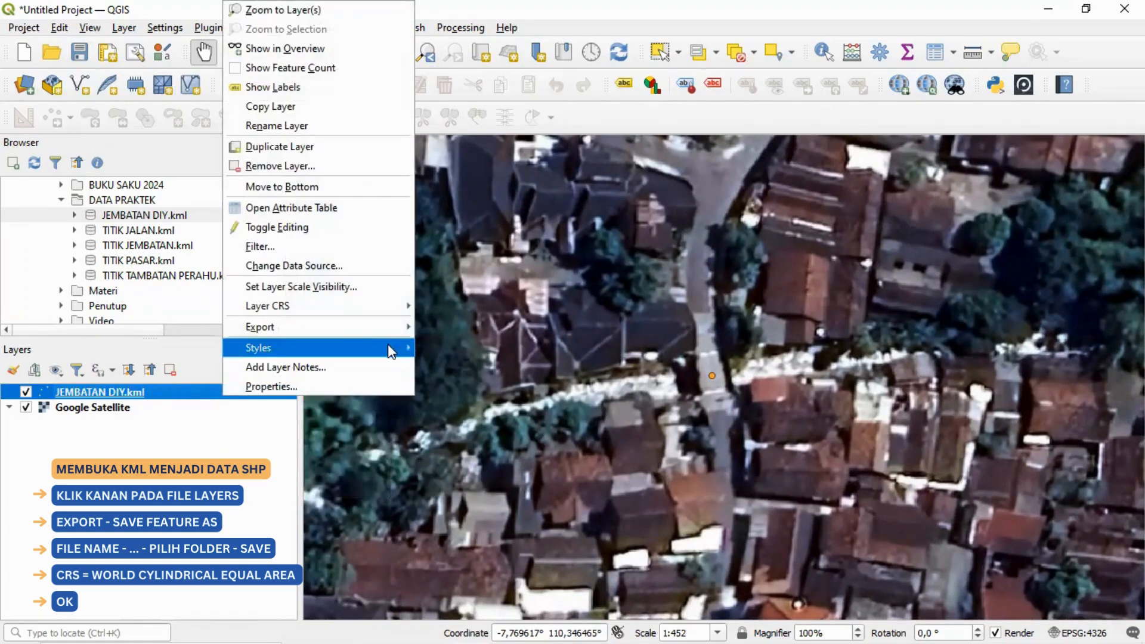
mouse_move(398, 332)
left_click(500, 326)
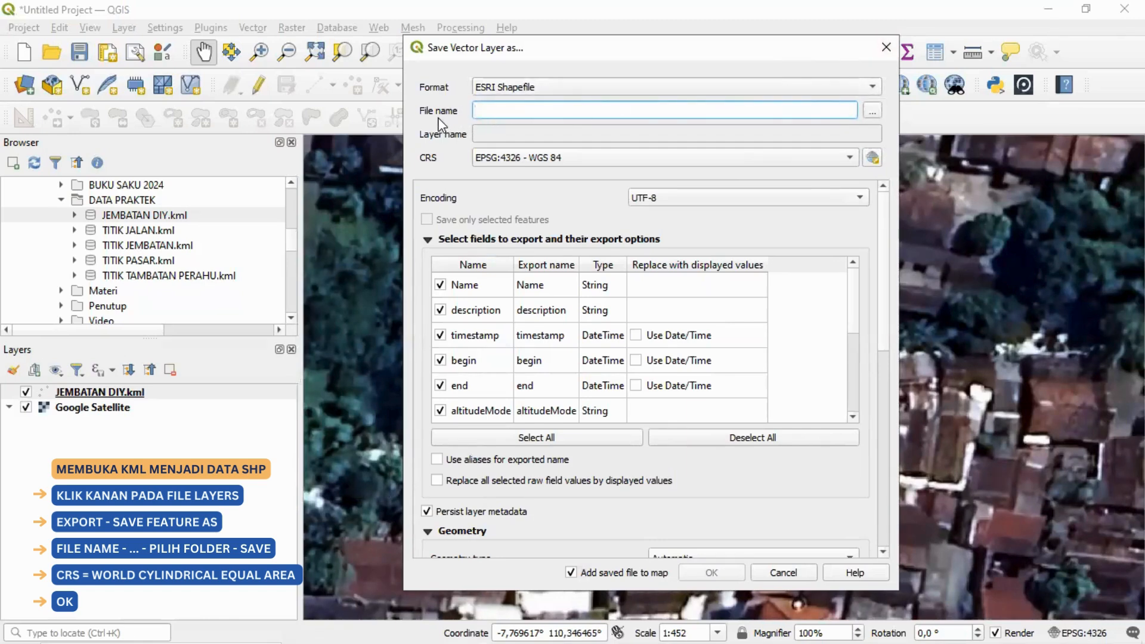
left_click(871, 116)
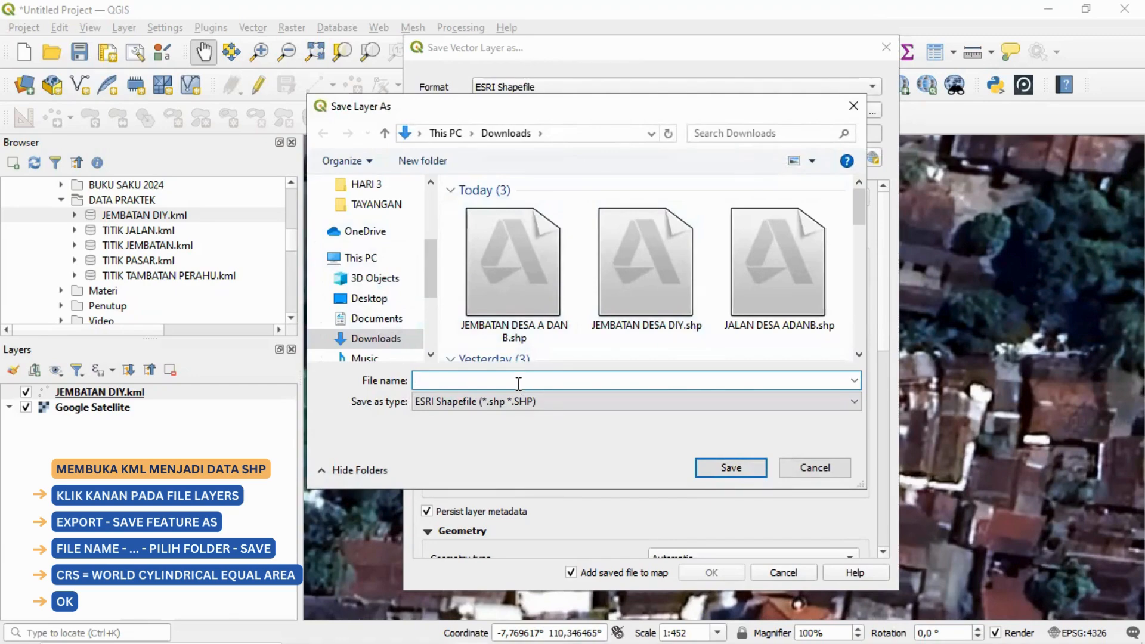
type("JEMBATAN DIY")
left_click(731, 469)
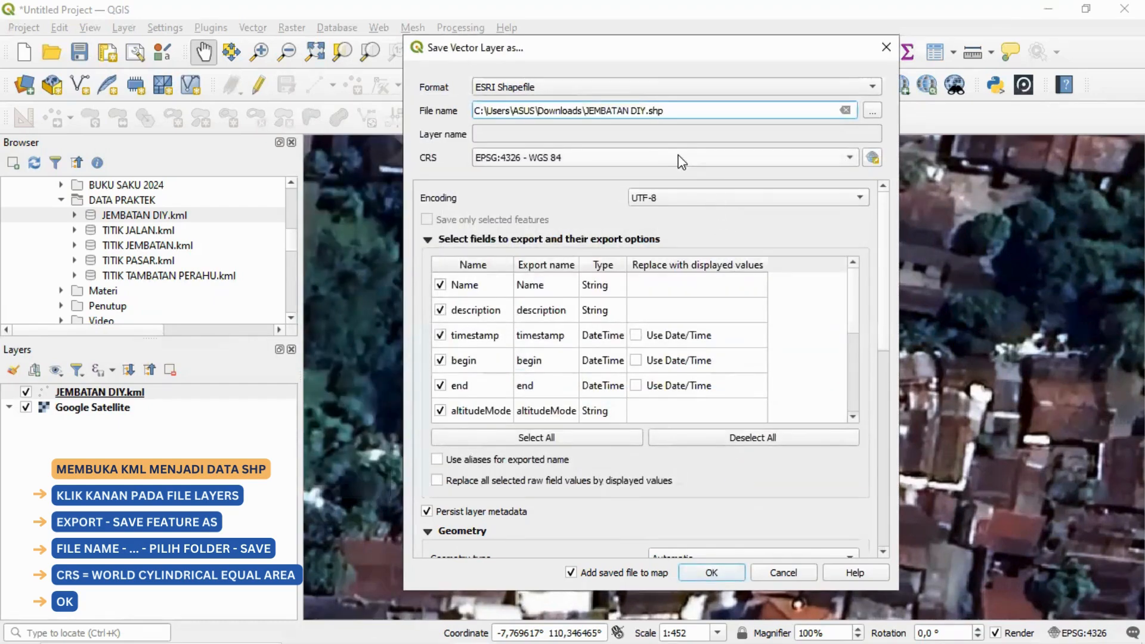
Step: Set the export CRS to ESRI:54034 - World_Cylindrical_Equal_Area and export the shapefile, adding it to the map
left_click(679, 159)
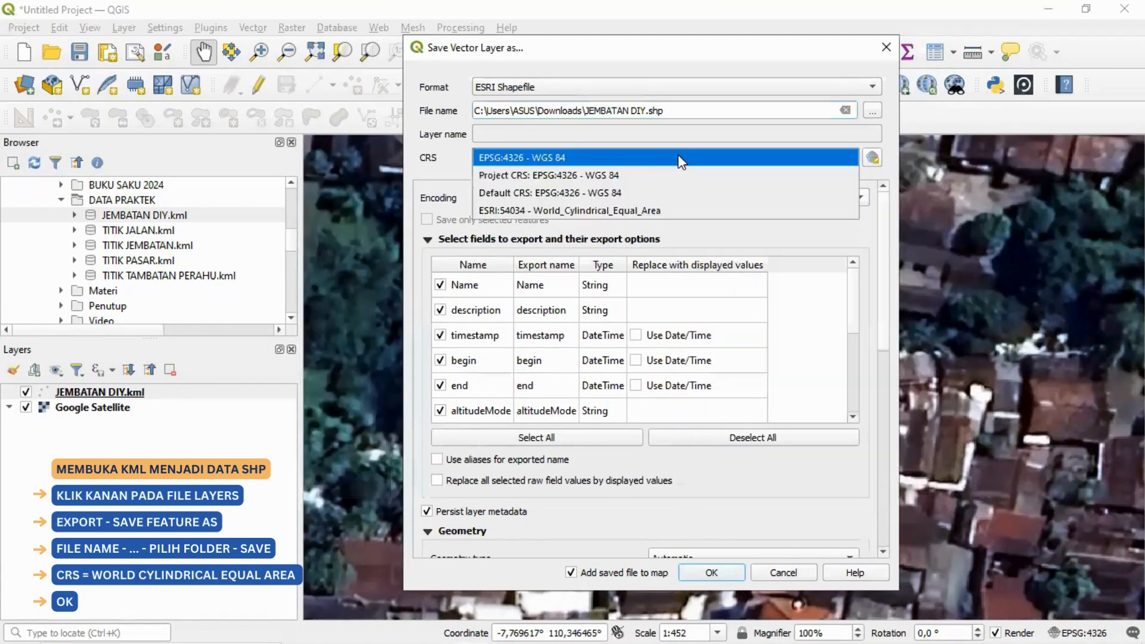
left_click(636, 210)
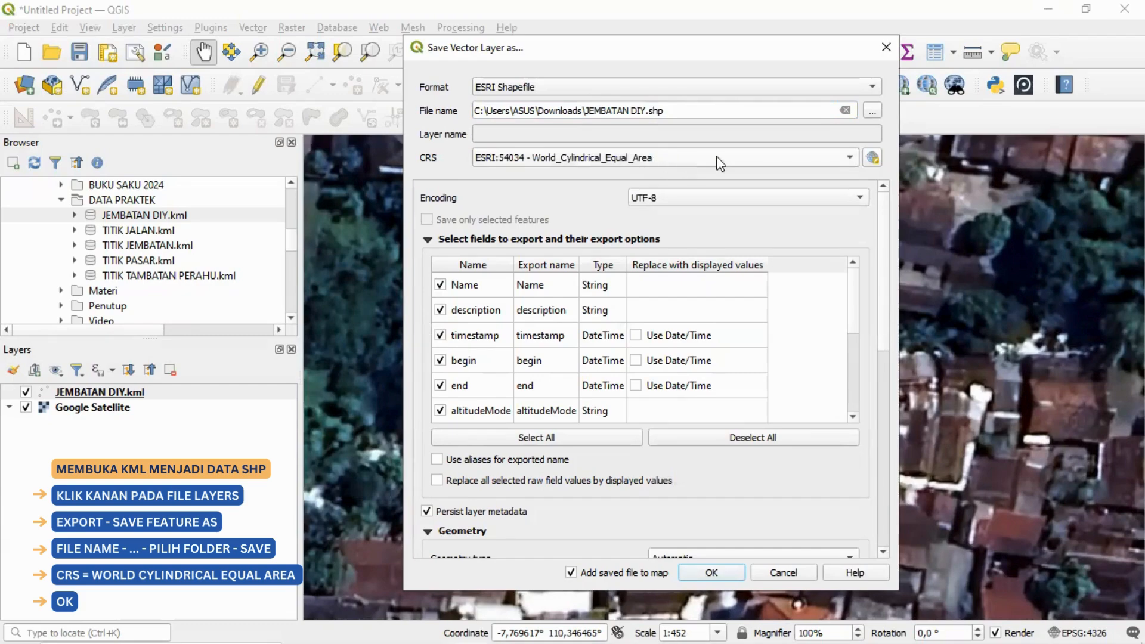
left_click(871, 158)
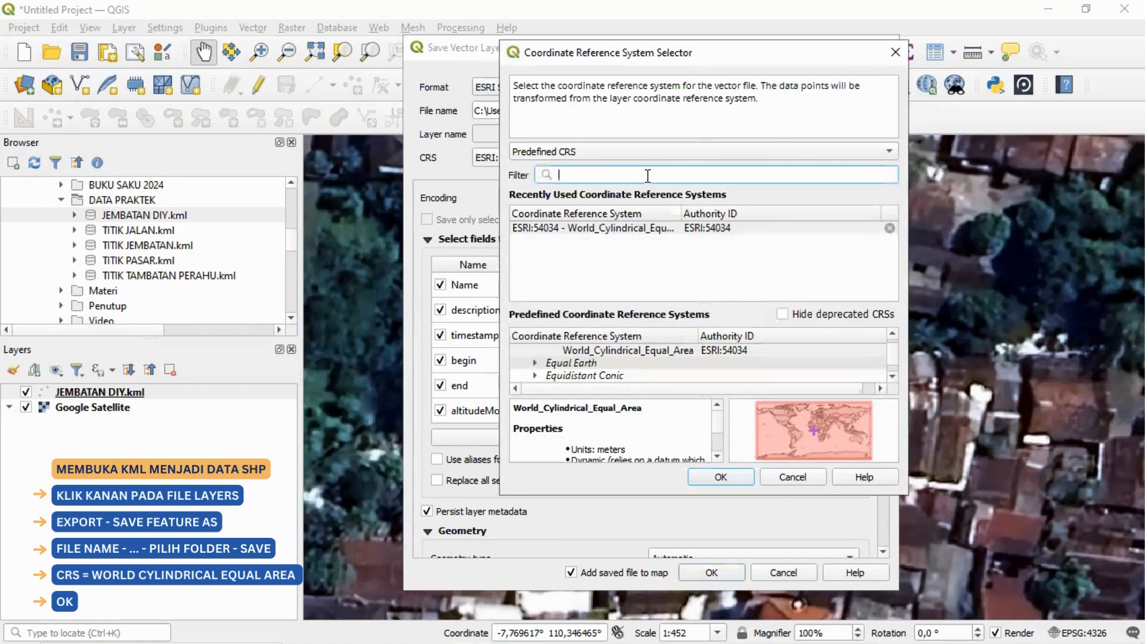
type("54034")
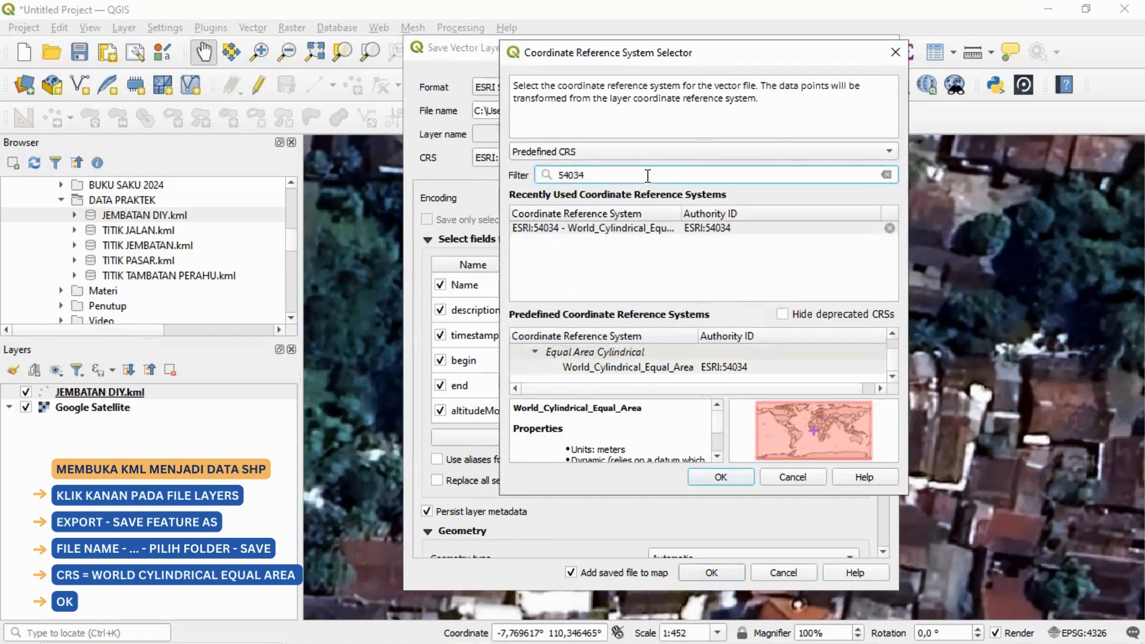
scroll(597, 364, "up", 1)
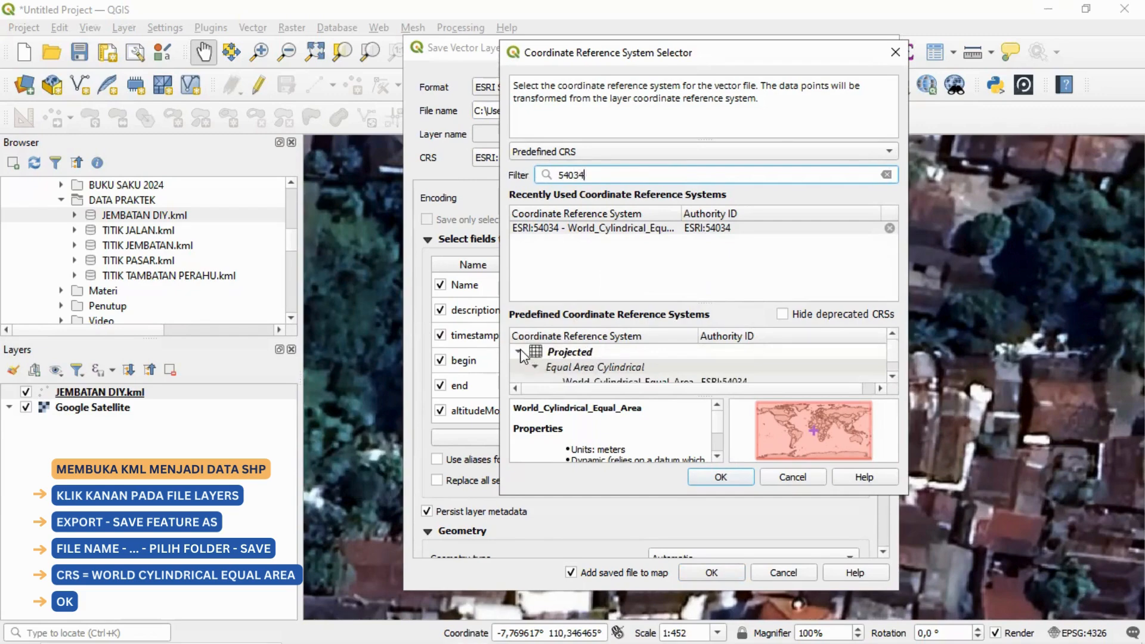
scroll(537, 360, "down", 1)
scroll(552, 366, "up", 1)
left_click(520, 353)
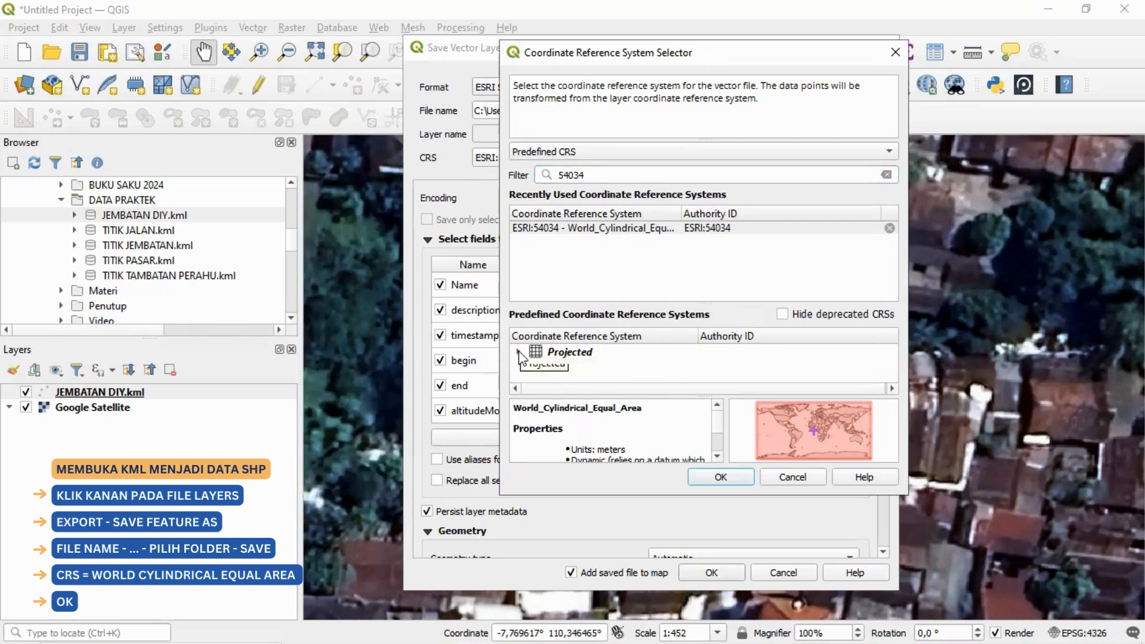
left_click(519, 353)
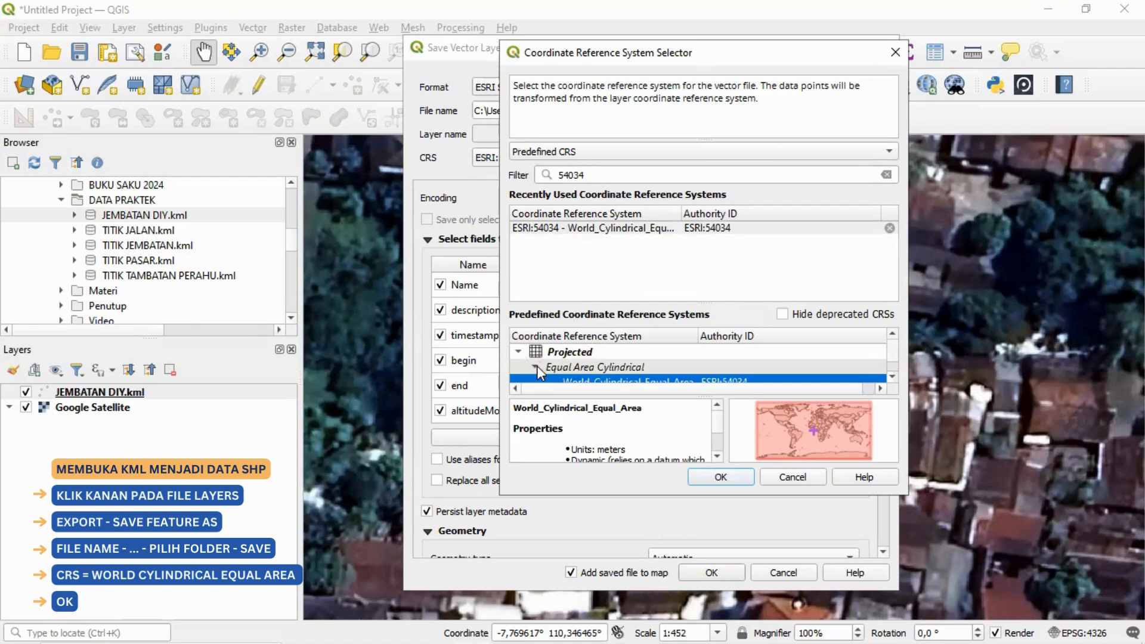
left_click(537, 368)
left_click(537, 368)
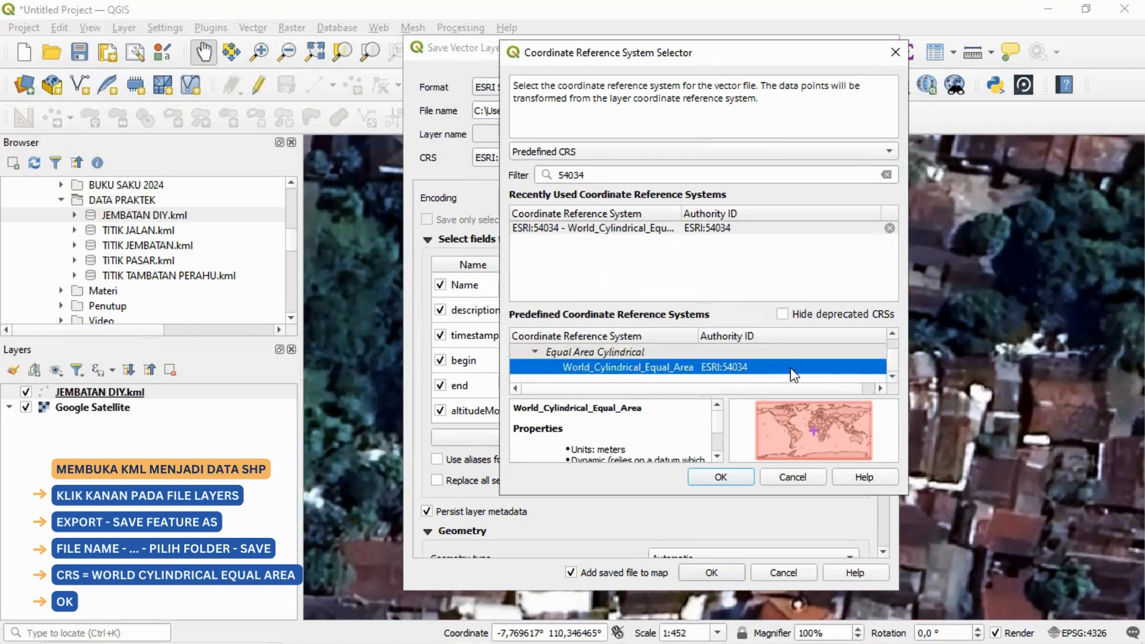
left_click(722, 477)
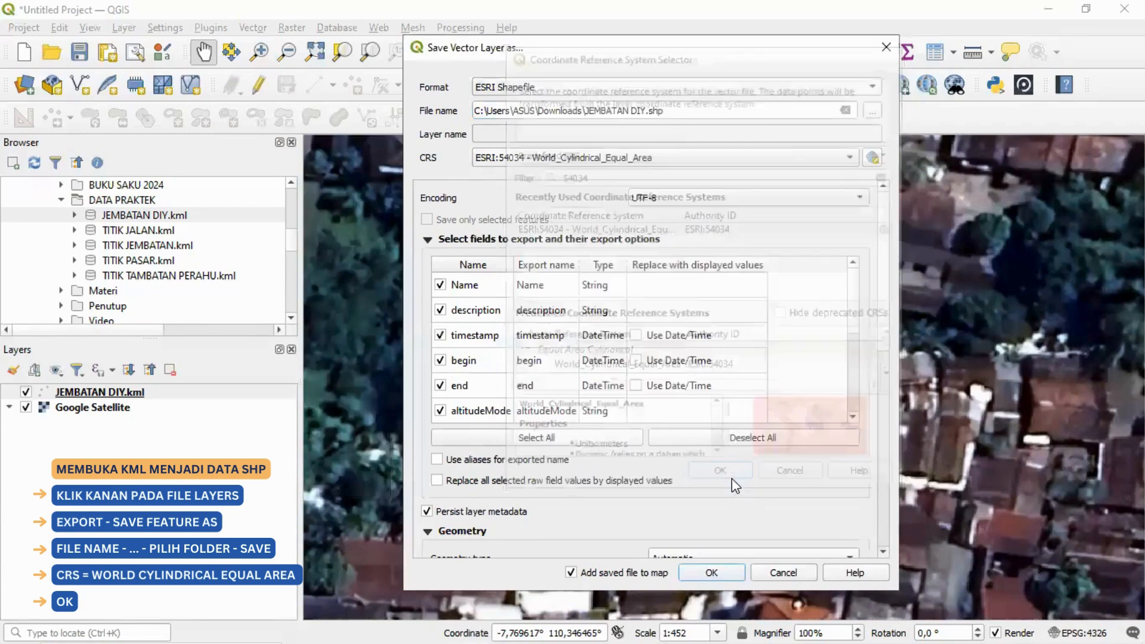
left_click(712, 574)
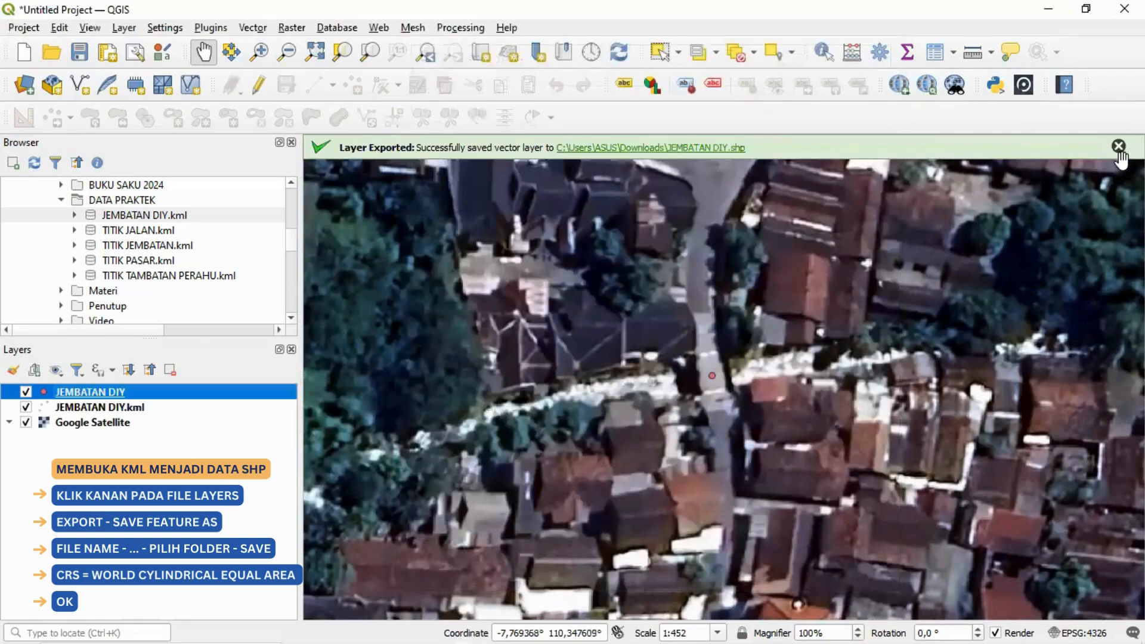
left_click(1119, 146)
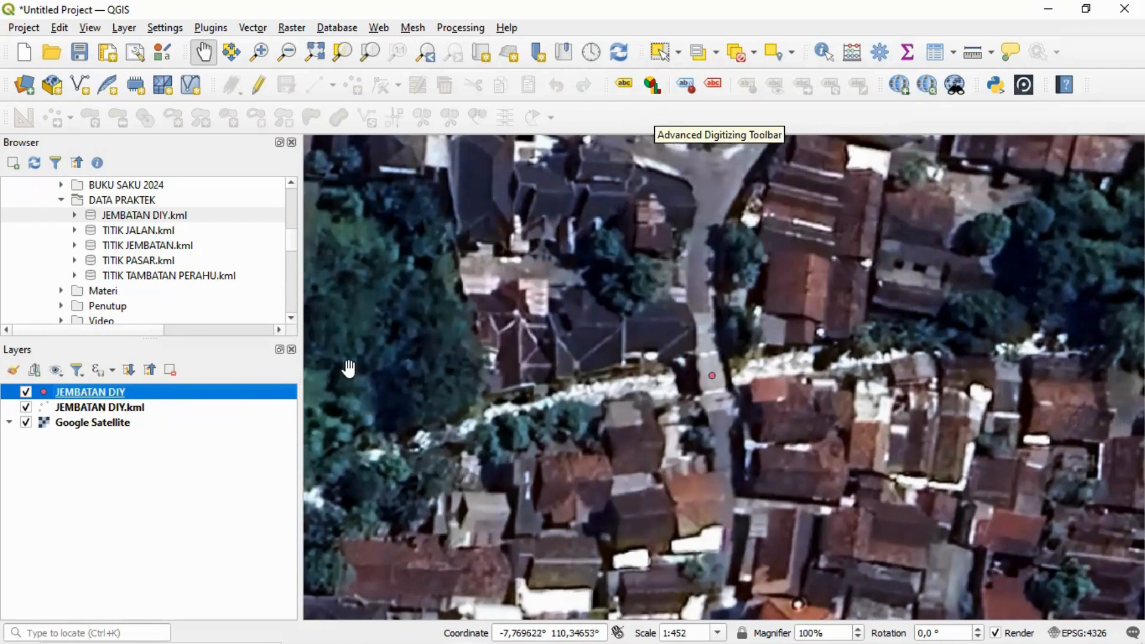
Step: Switch to Chrome and look through the IBM PKP 2024 Linktree page for the Form-Perhitungan Capaian Luas Terlayani link
left_click(306, 626)
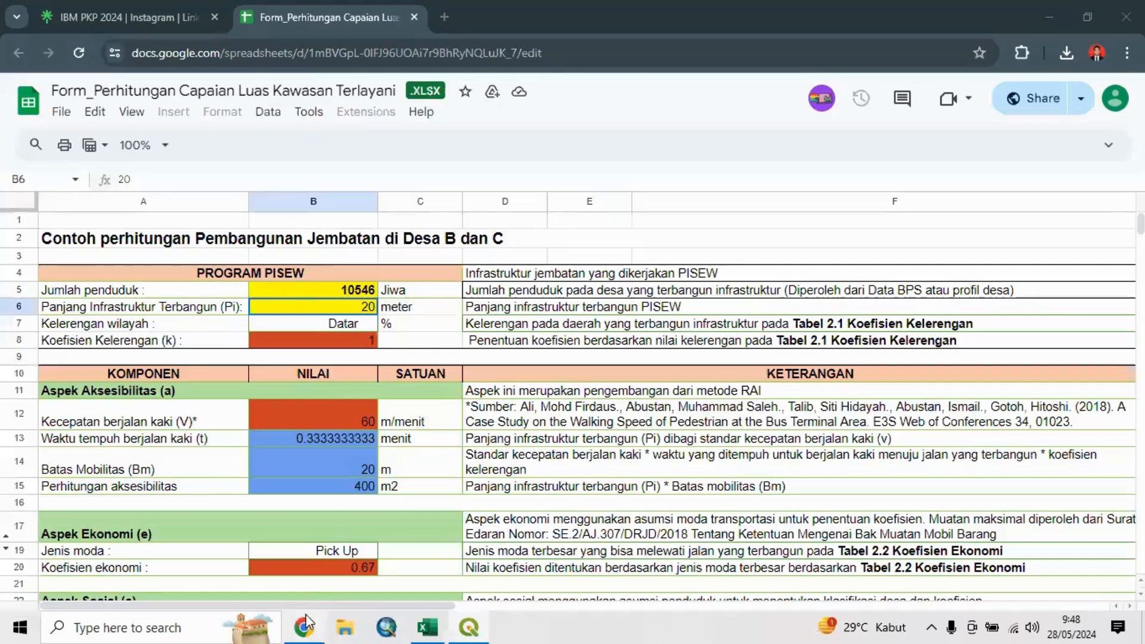
left_click(142, 17)
scroll(244, 213, "up", 6)
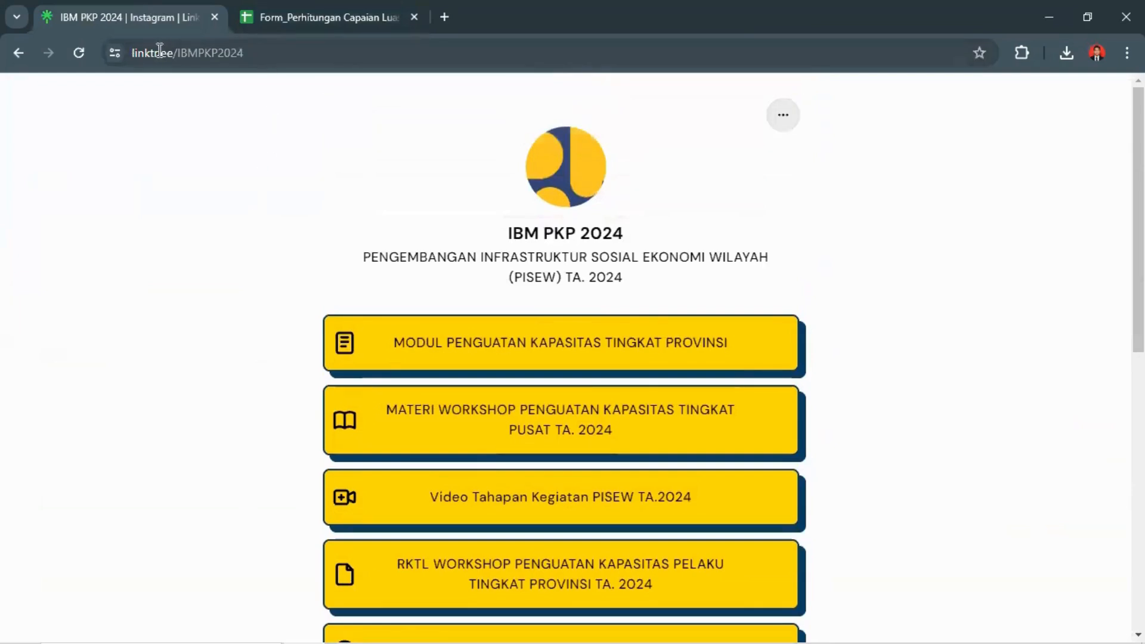
left_click_drag(259, 53, 149, 60)
left_click(335, 54)
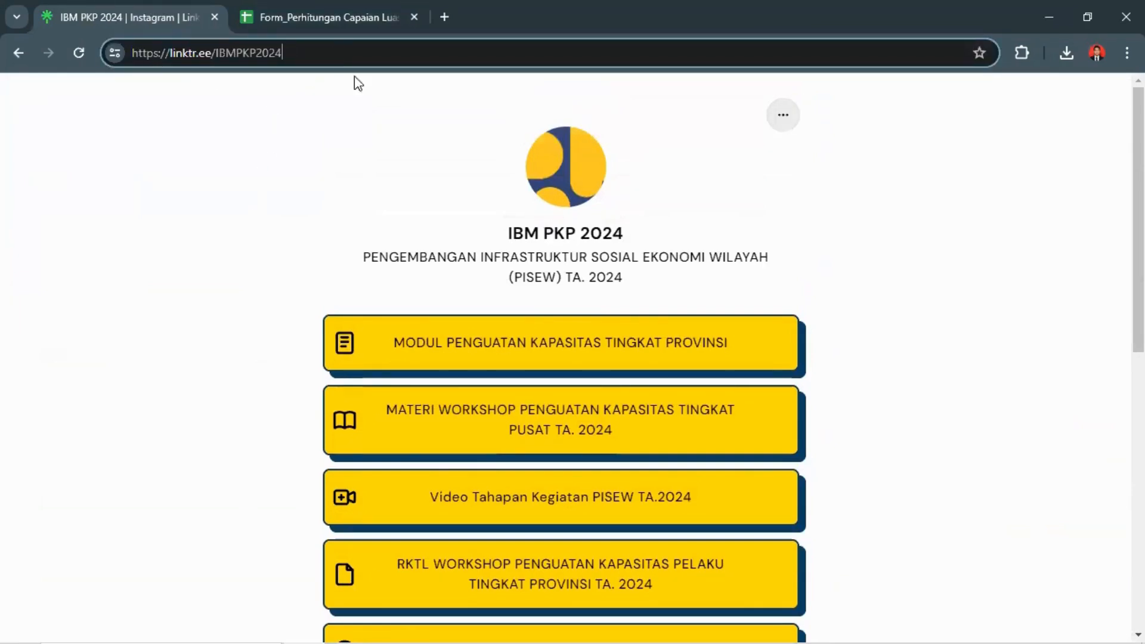
scroll(953, 253, "down", 4)
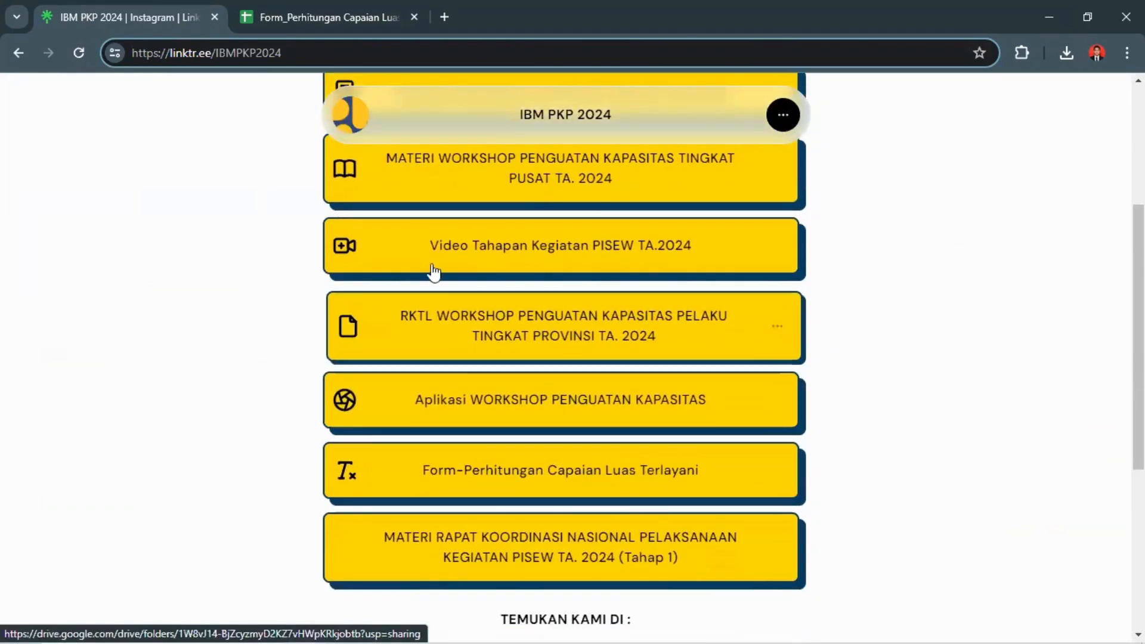
Step: Review the Jalan, Jembatan, Pasar and Tambatan Perahu calculation sheets of the served-area form, ending on Perhitungan Jembatan
left_click(321, 17)
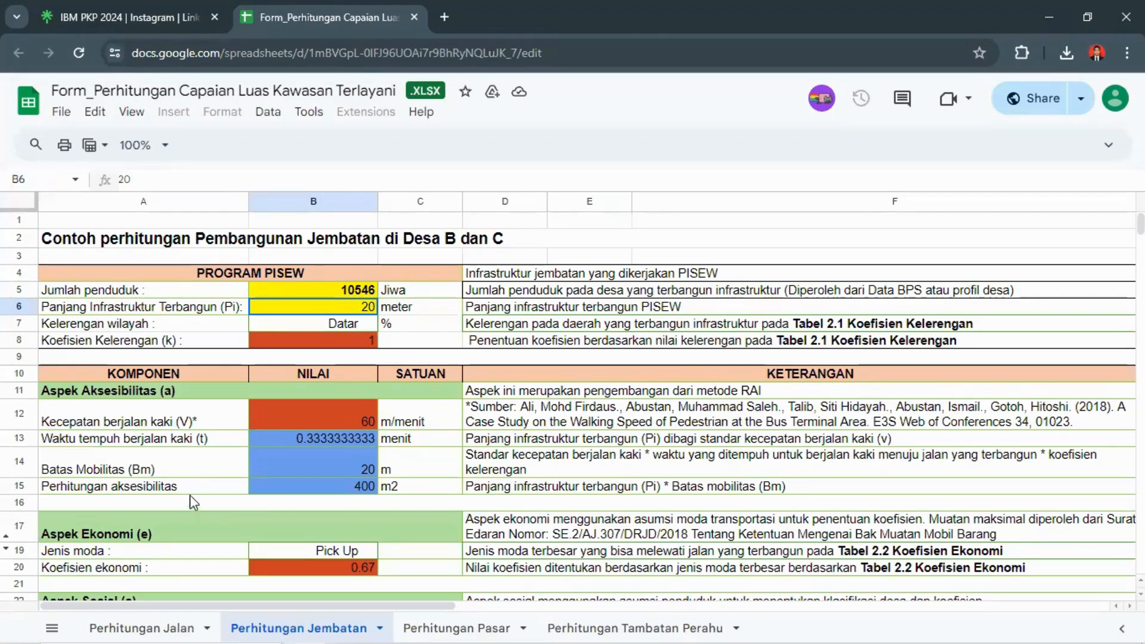
left_click(156, 627)
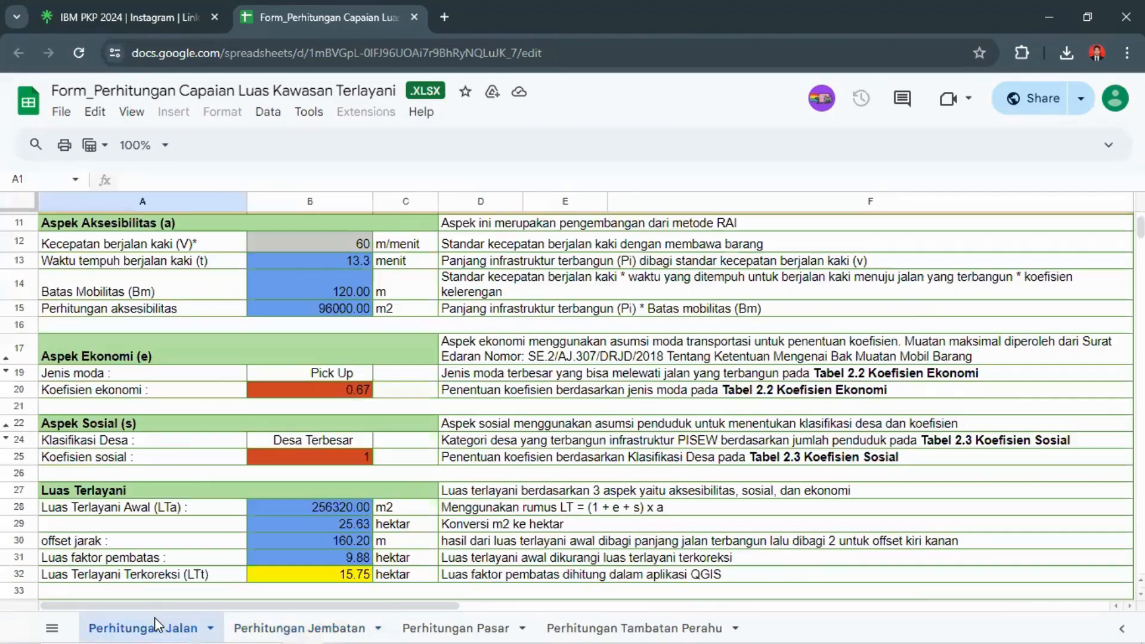
left_click(263, 628)
left_click(453, 628)
left_click(636, 627)
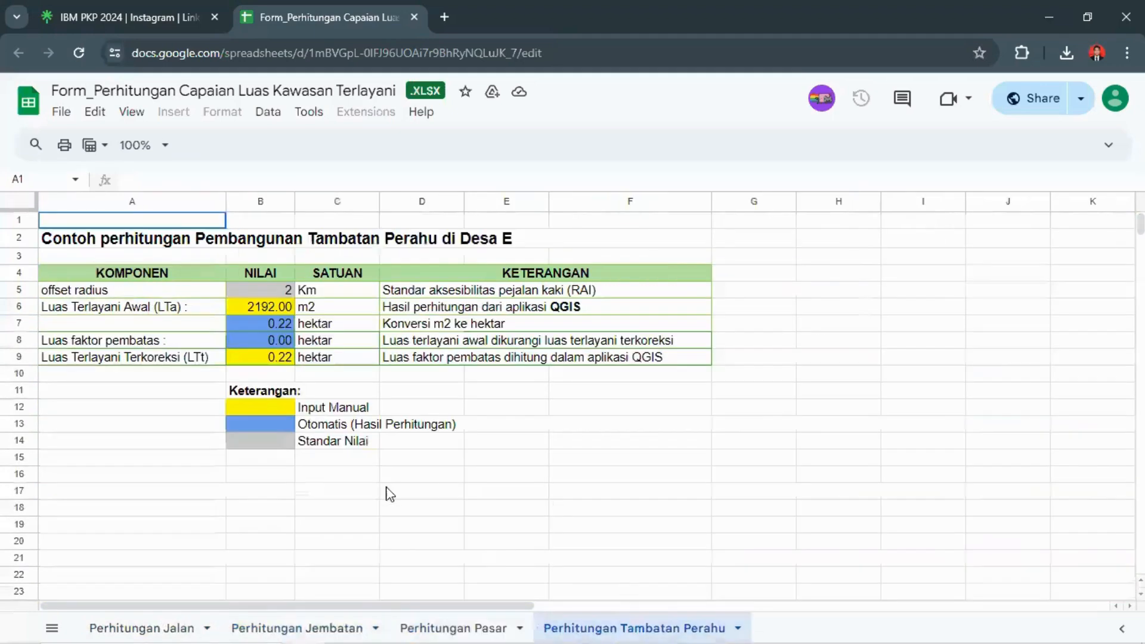
left_click(294, 627)
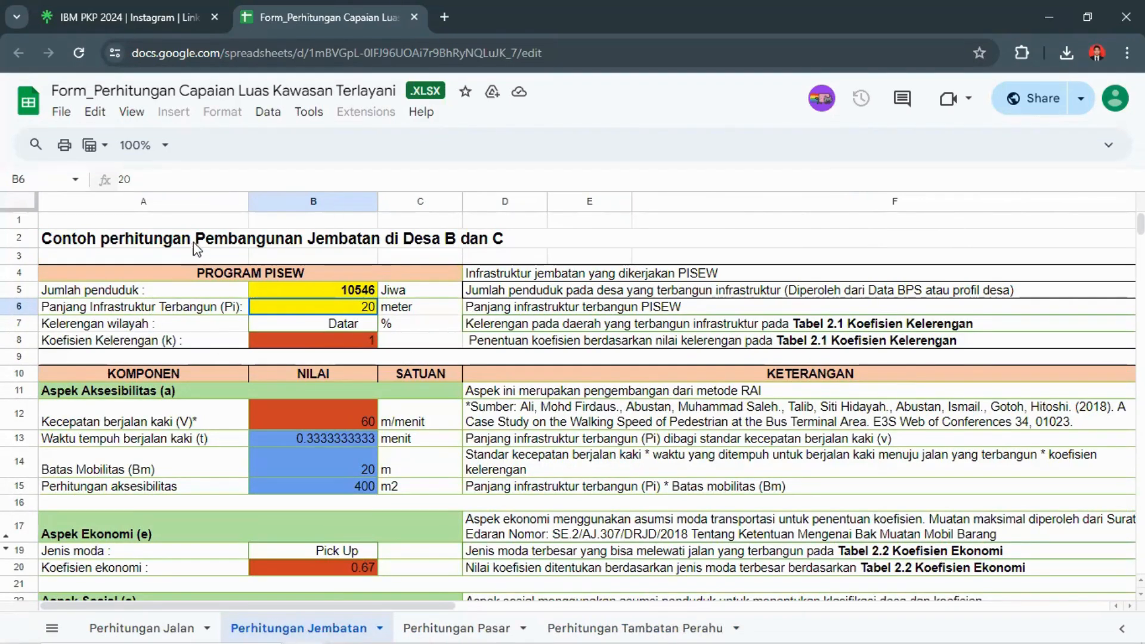
Step: View the form's available download formats, including Microsoft Excel (.xlsx), without downloading it
left_click(65, 118)
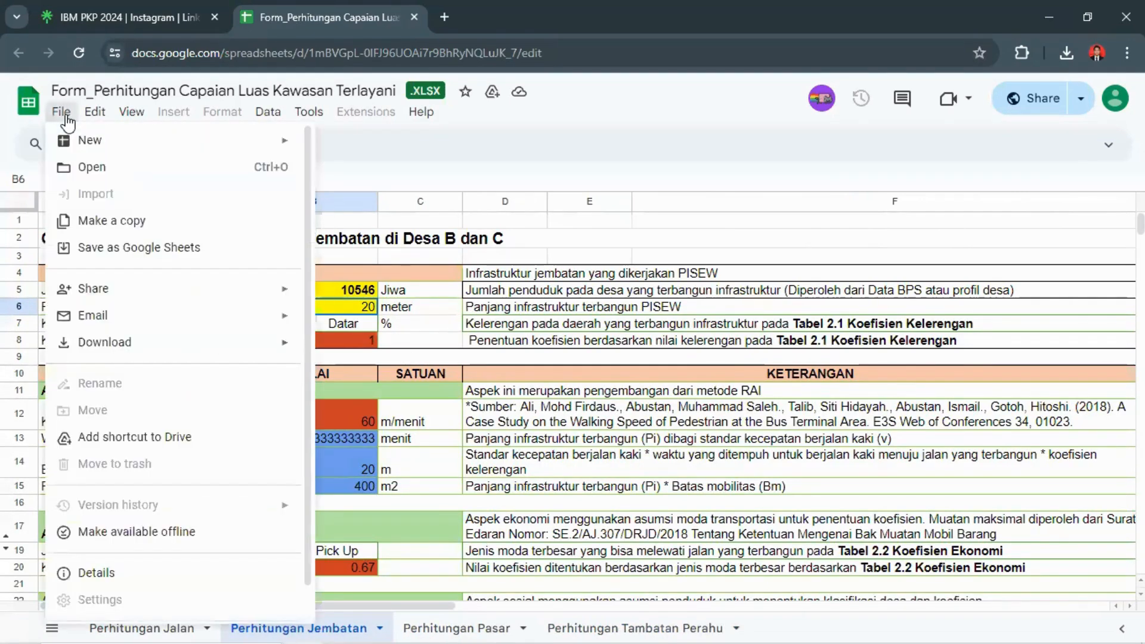
mouse_move(148, 352)
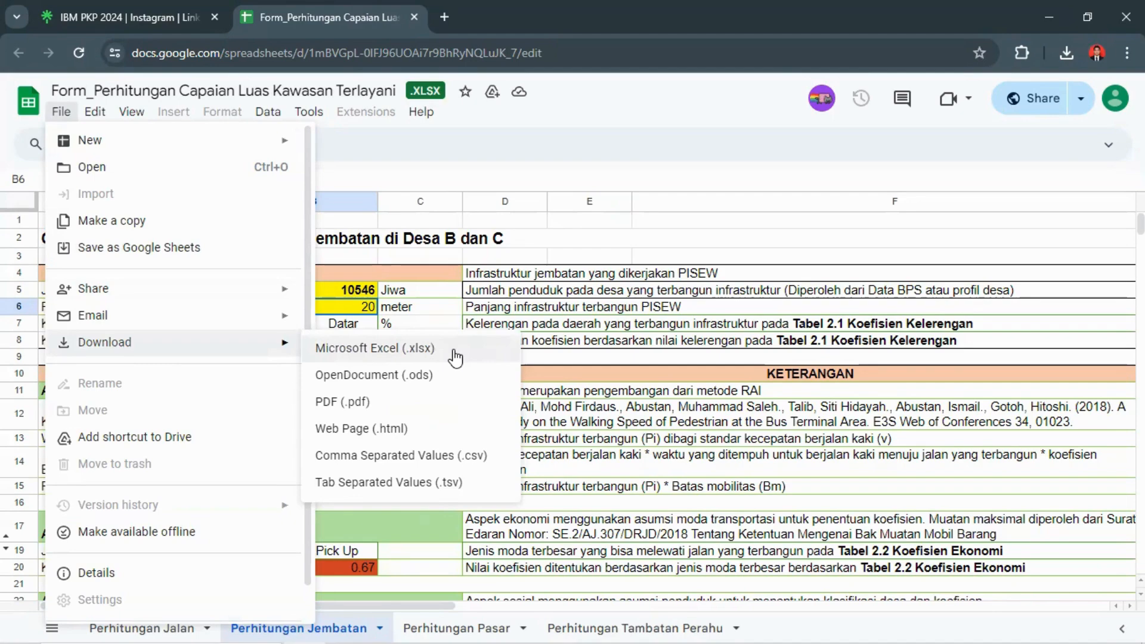
left_click(644, 229)
mouse_move(348, 627)
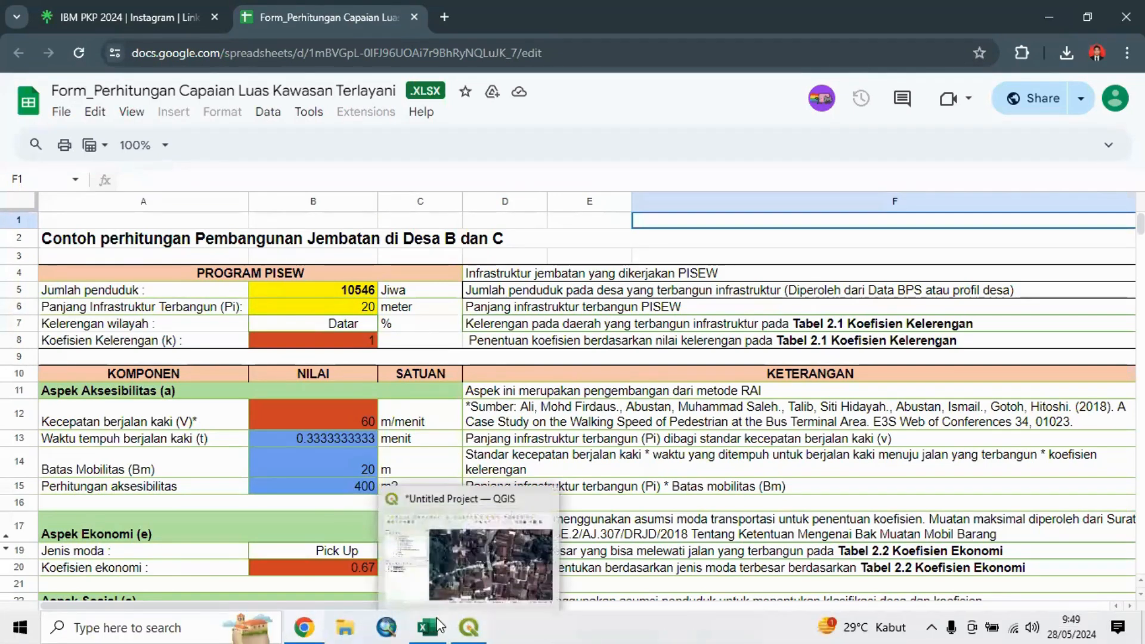
Step: Switch to the served-area form in Excel and review the Perhitungan Jembatan sheet down to its colour legend
mouse_move(436, 626)
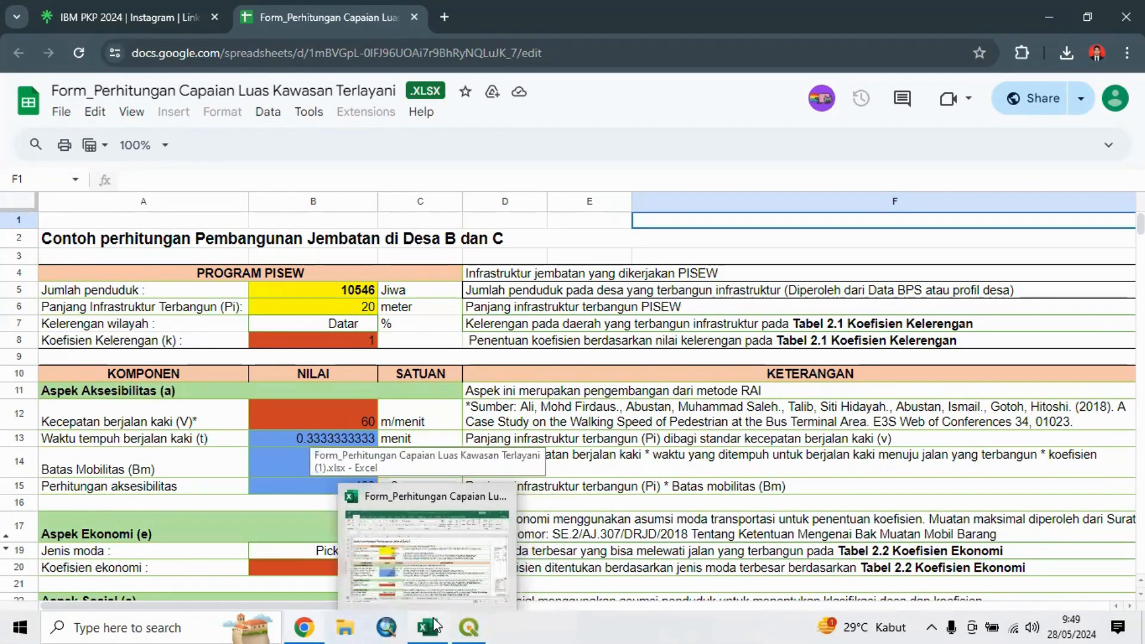
left_click(436, 626)
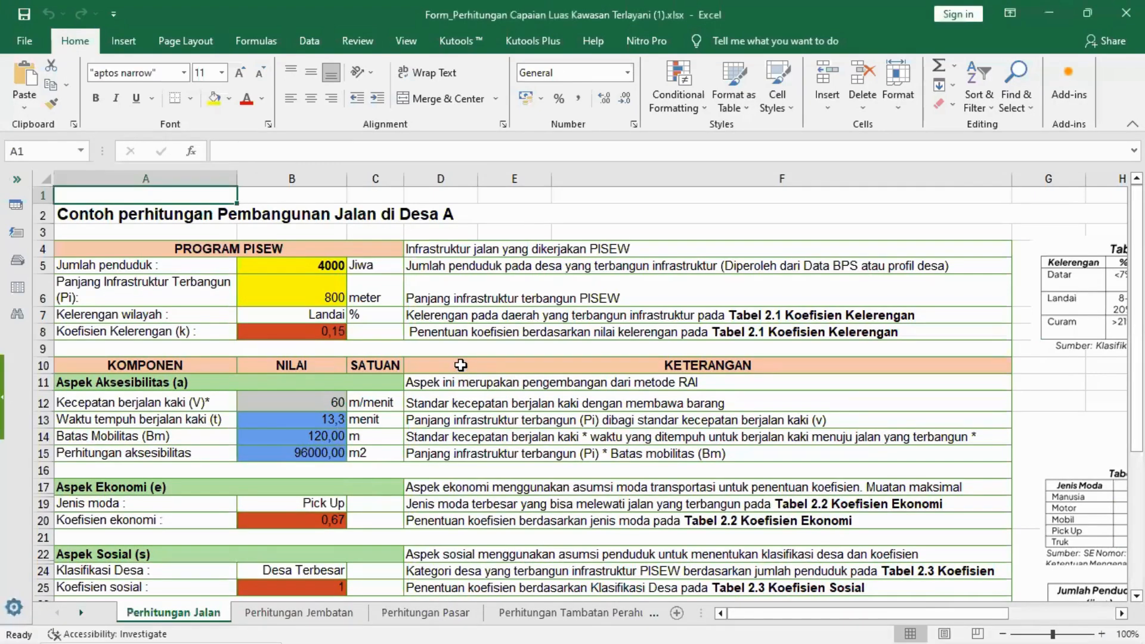
left_click(293, 614)
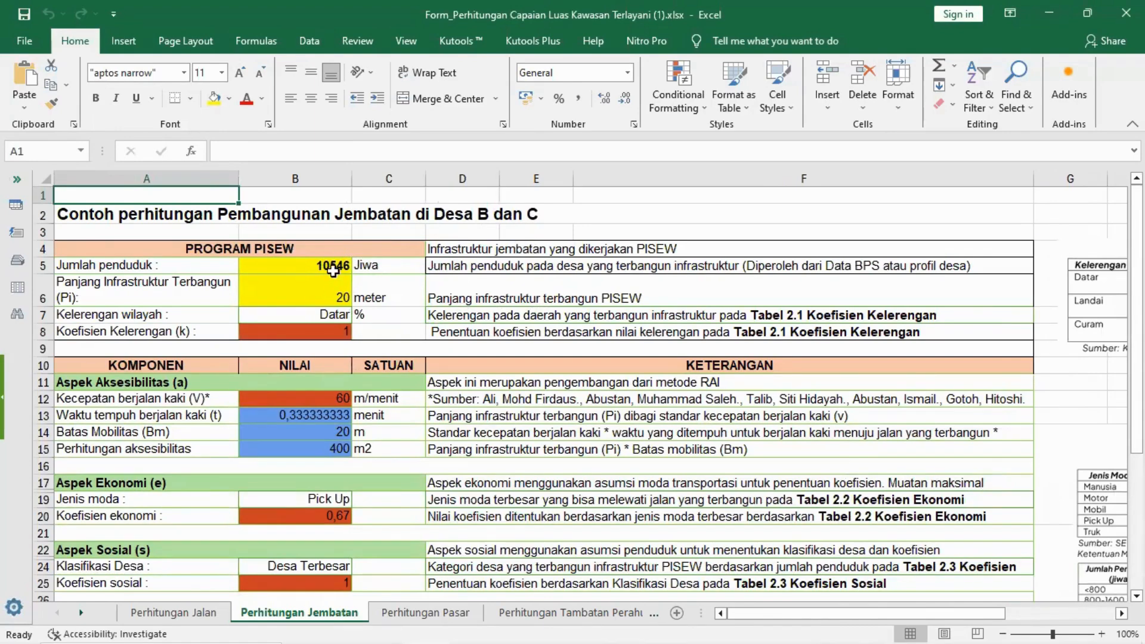
scroll(349, 265, "down", 4)
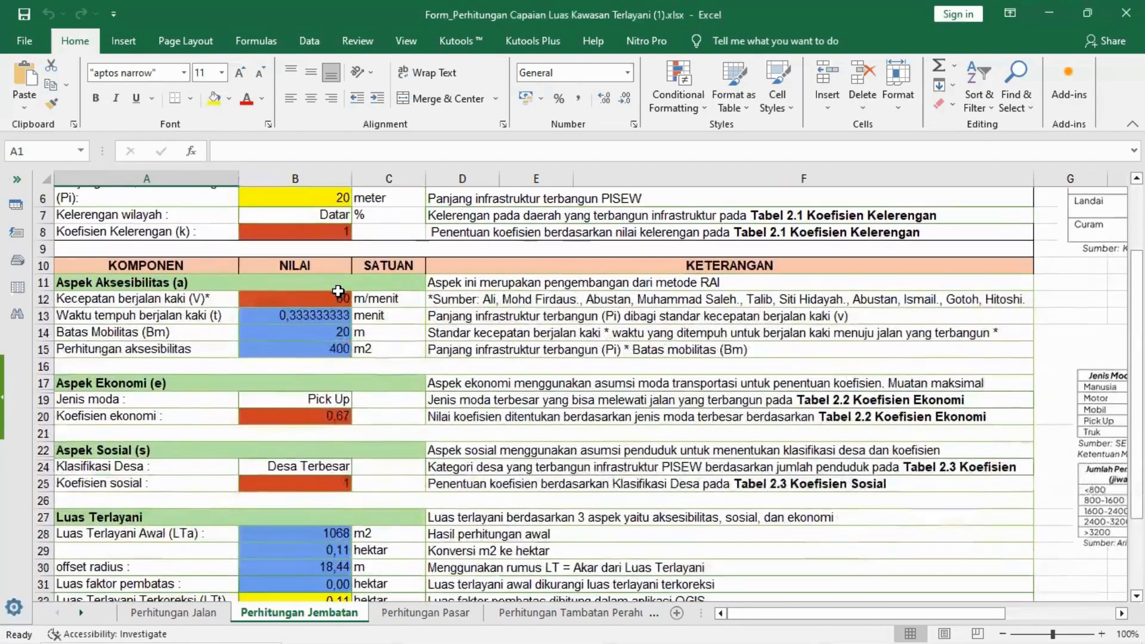
scroll(323, 299, "down", 1)
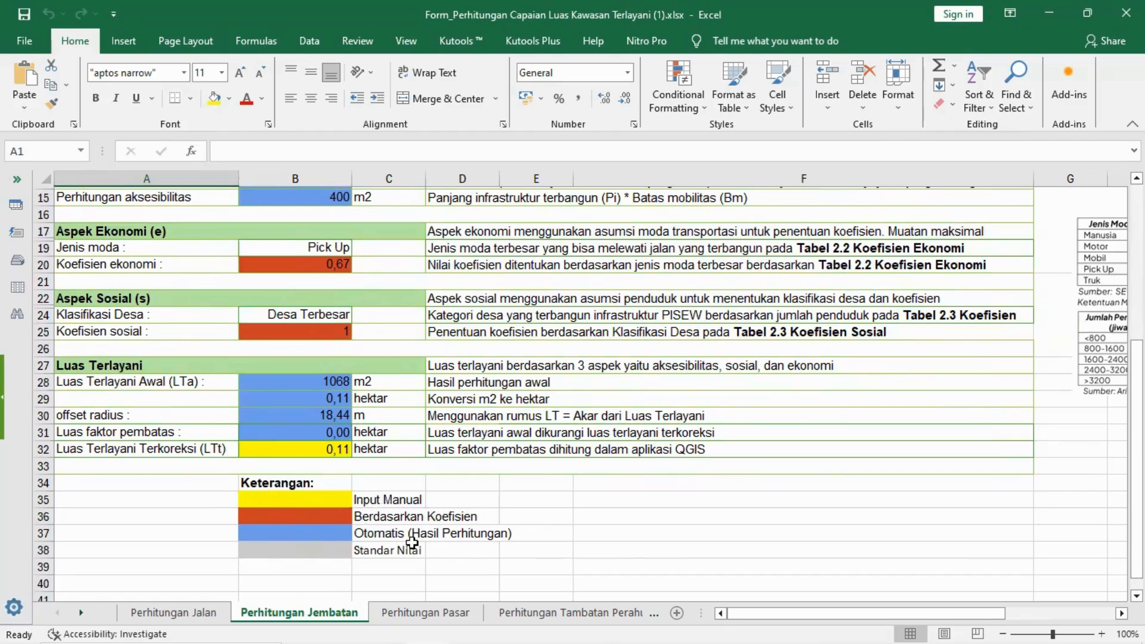
Step: Set the bridge's Panjang Infrastruktur Terbangun (Pi) to 18 meters and the Jumlah penduduk to 8000
scroll(369, 442, "up", 4)
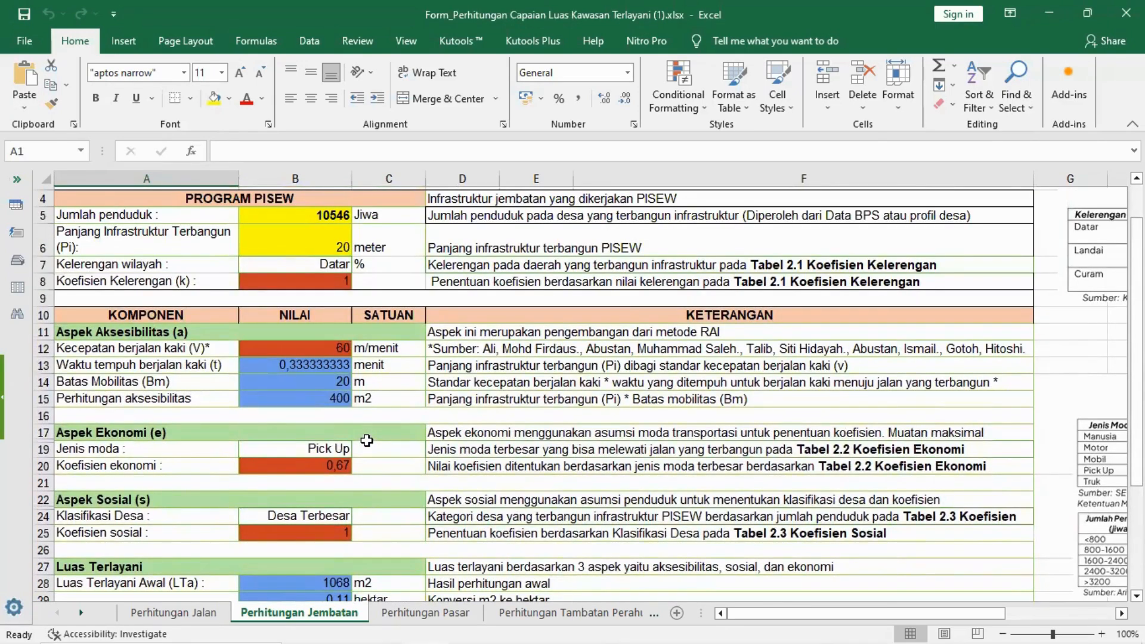
left_click(300, 238)
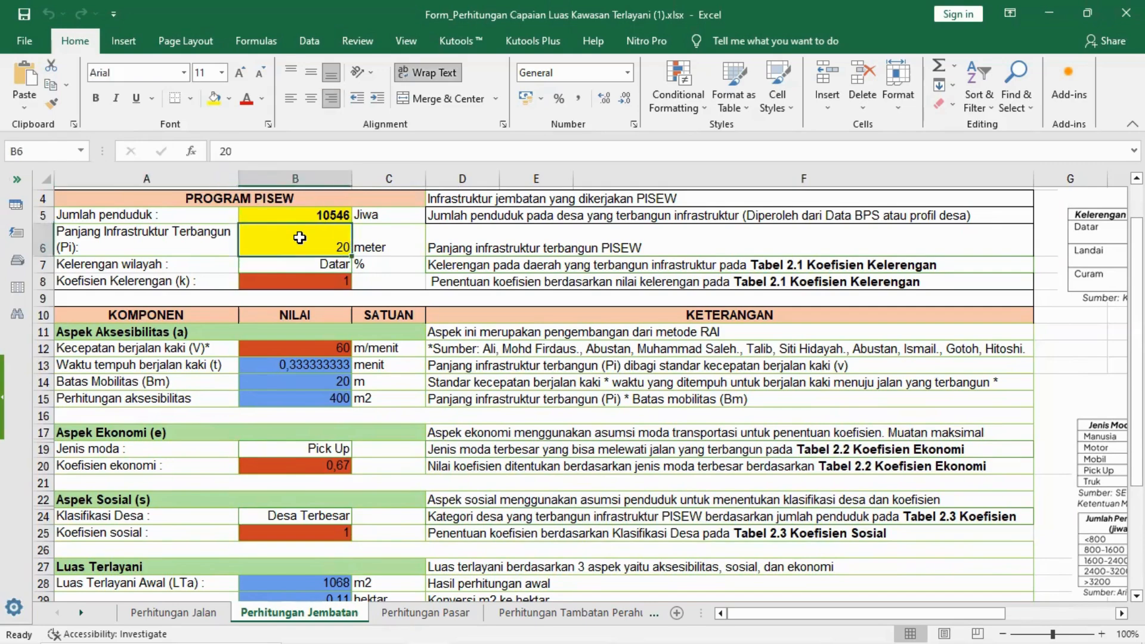
type("18")
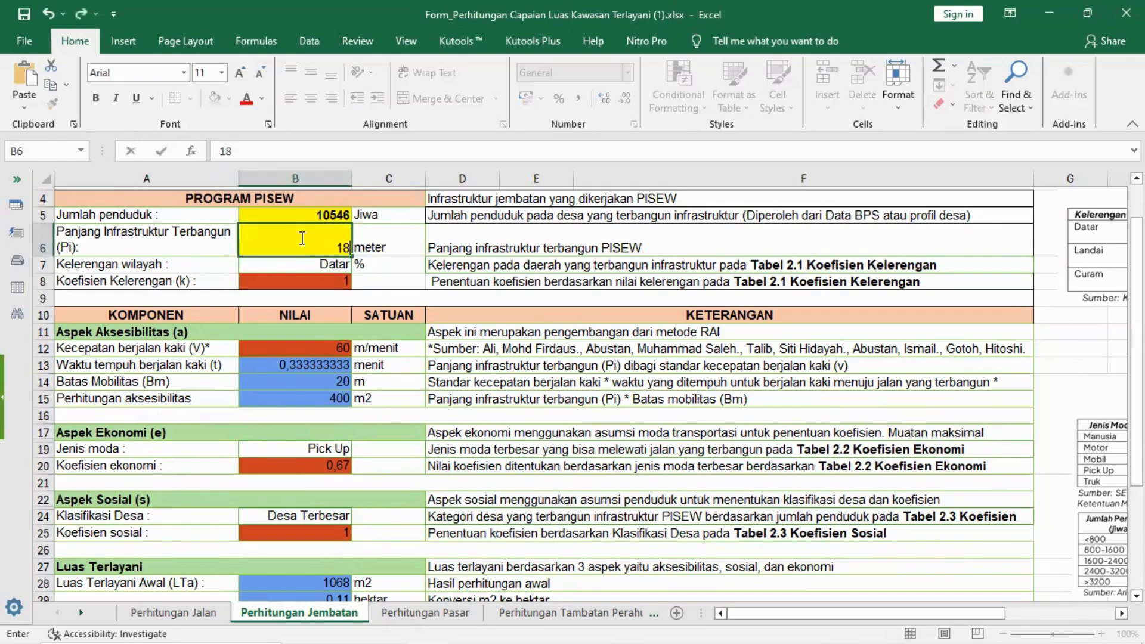
left_click(330, 216)
type("800")
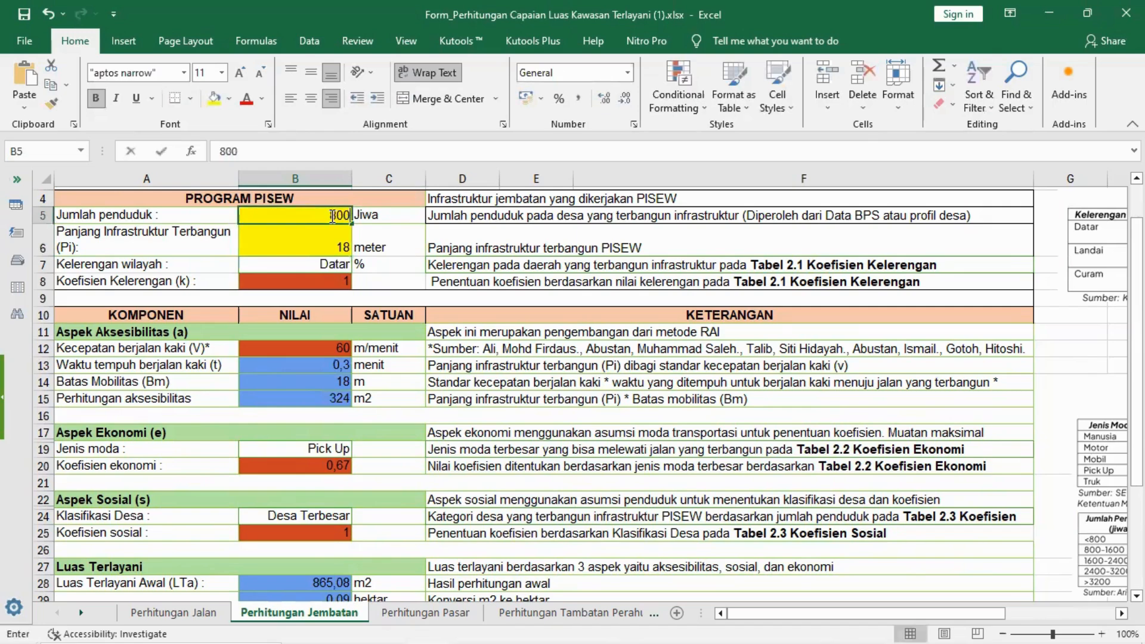
key("Return")
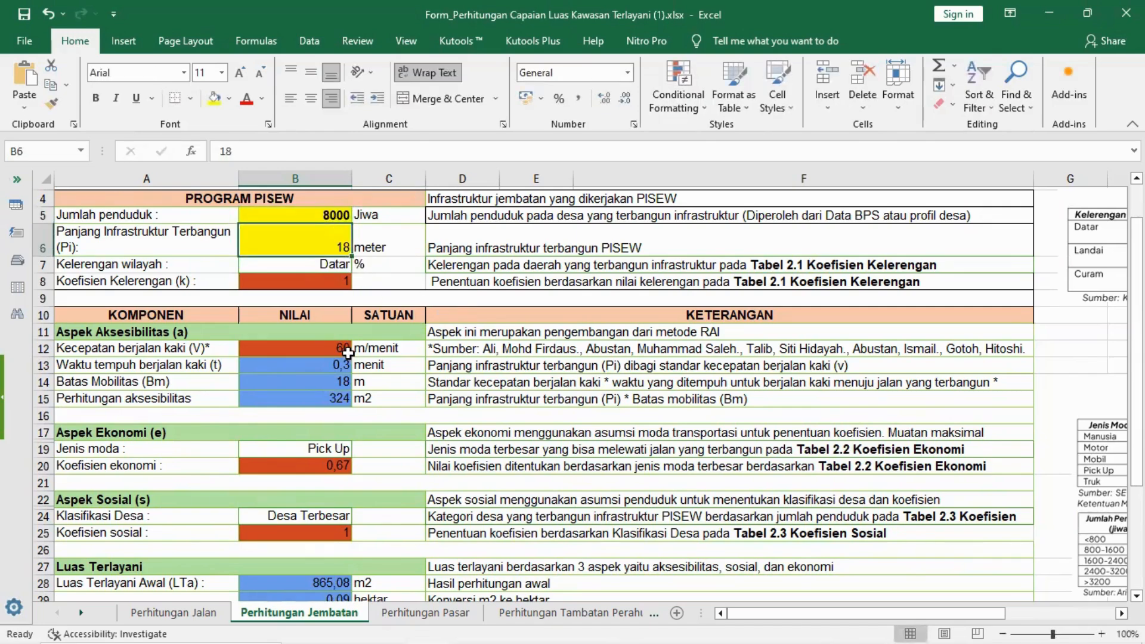
Step: Examine the walking speed, economic coefficient and village classification cells against the reference coefficient tables on the Jembatan sheet
scroll(345, 356, "down", 1)
scroll(344, 356, "down", 1)
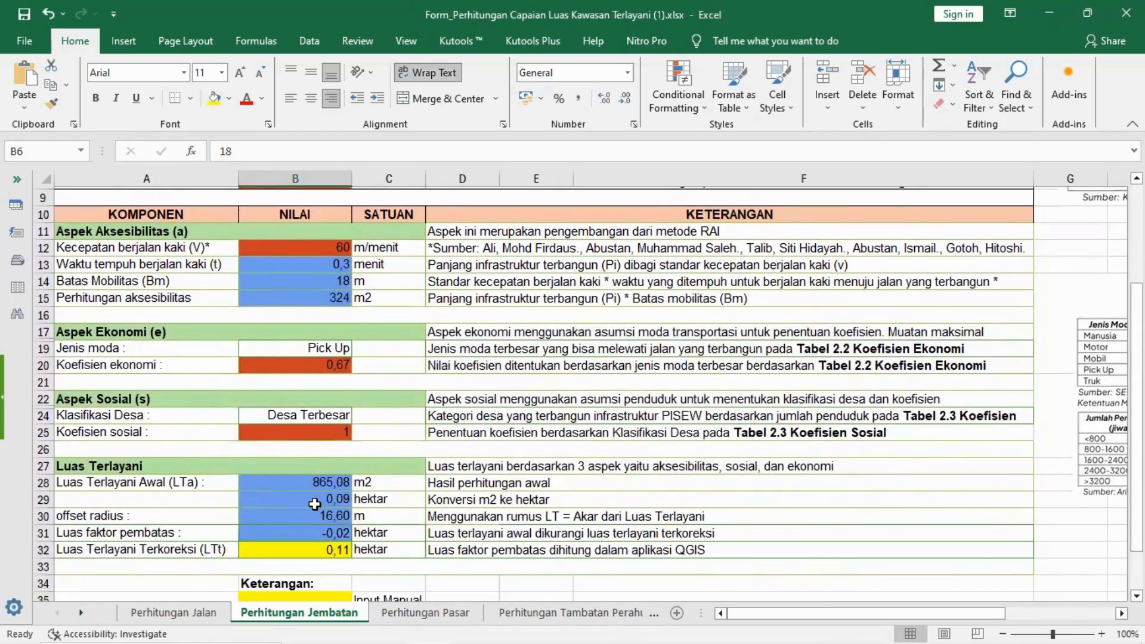
scroll(315, 505, "up", 1)
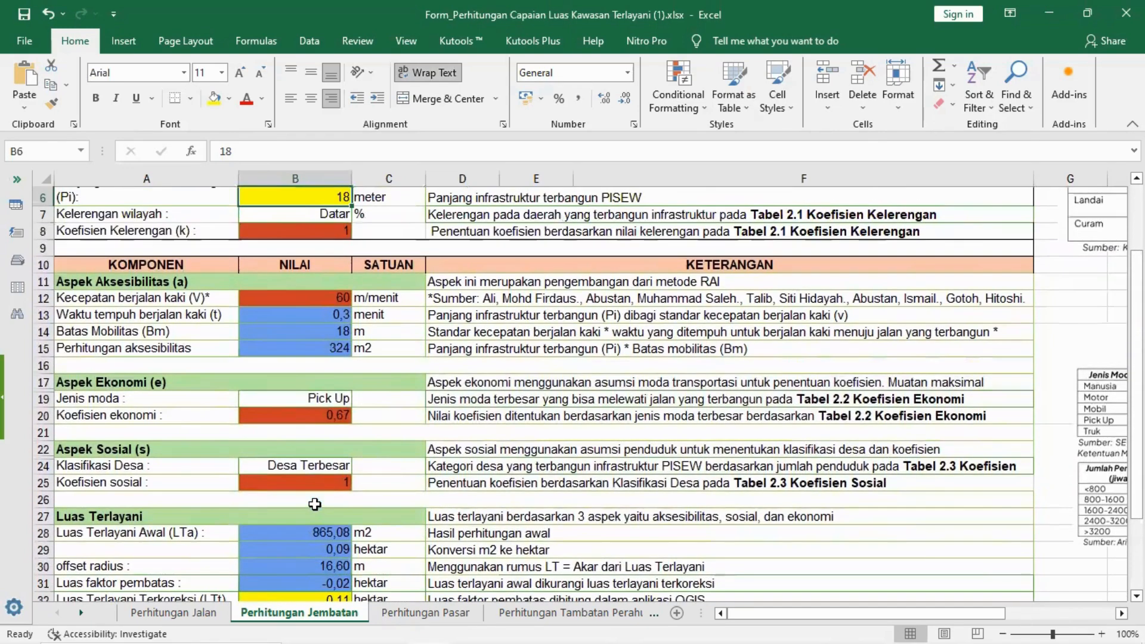
left_click(310, 297)
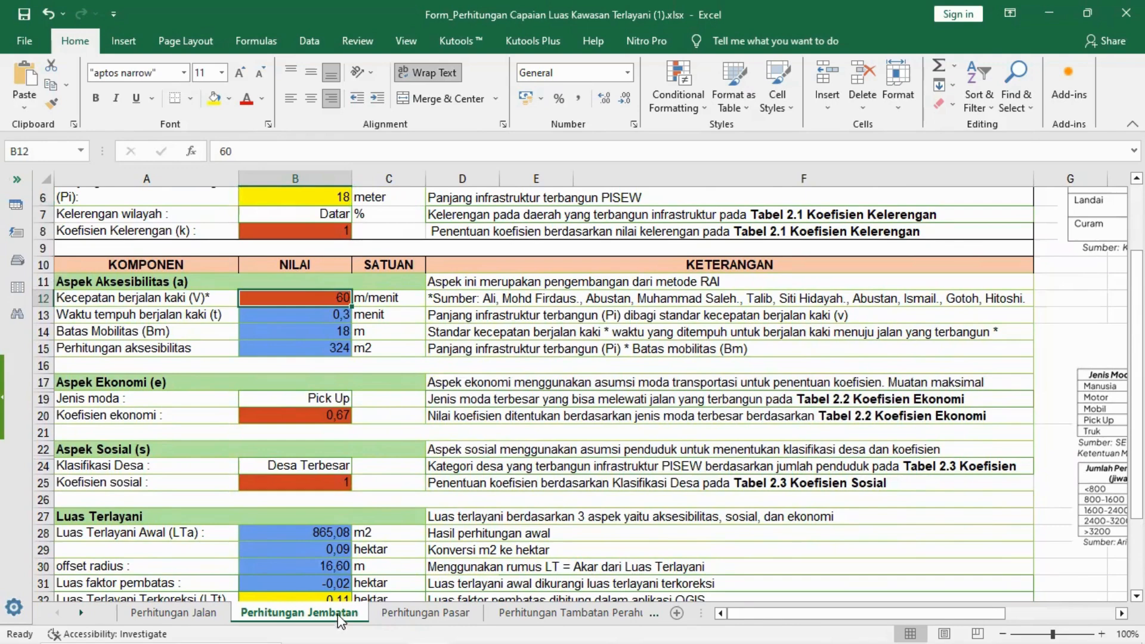
left_click_drag(801, 612, 773, 621)
scroll(822, 343, "up", 1)
scroll(826, 346, "down", 1)
left_click(333, 414)
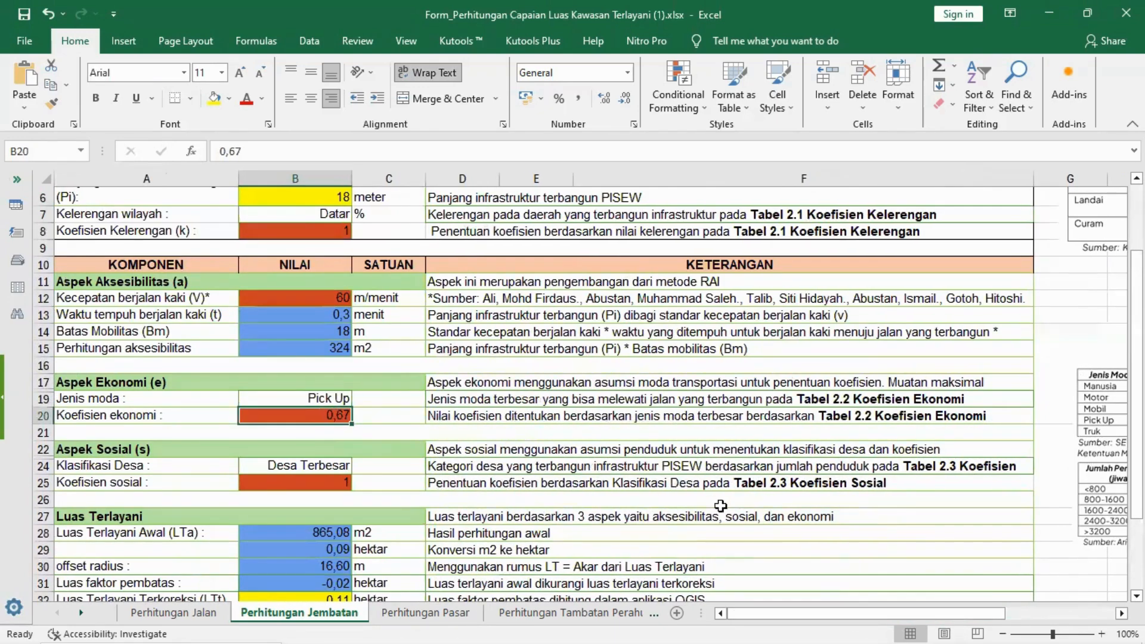
mouse_move(968, 618)
left_mouse_down()
mouse_move(1017, 620)
mouse_move(954, 620)
left_mouse_up()
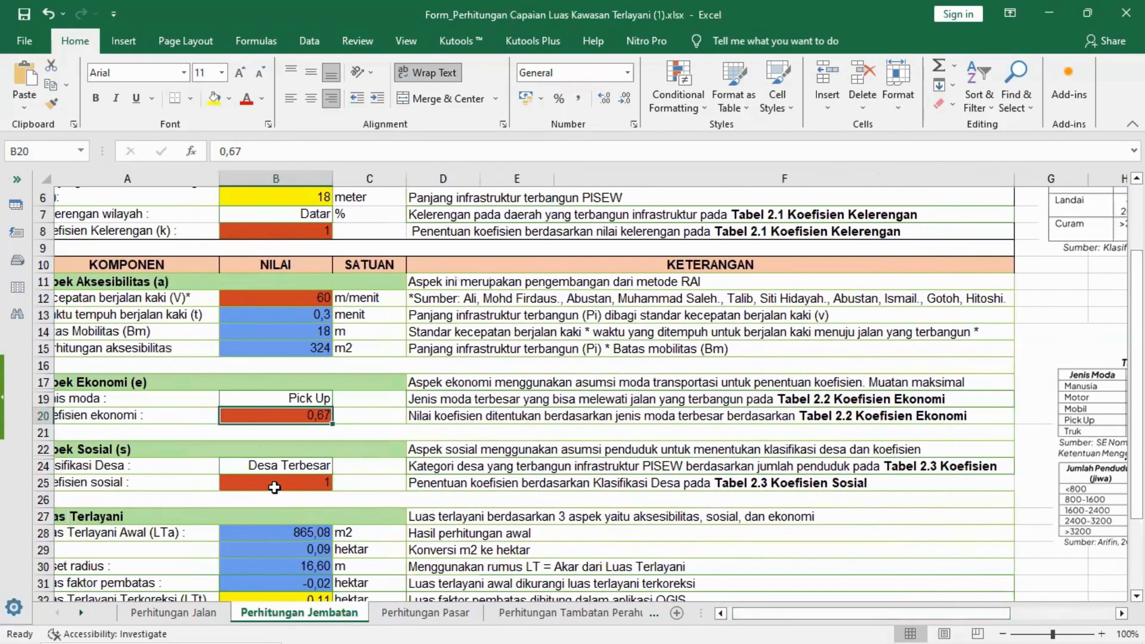
left_click_drag(885, 612, 880, 615)
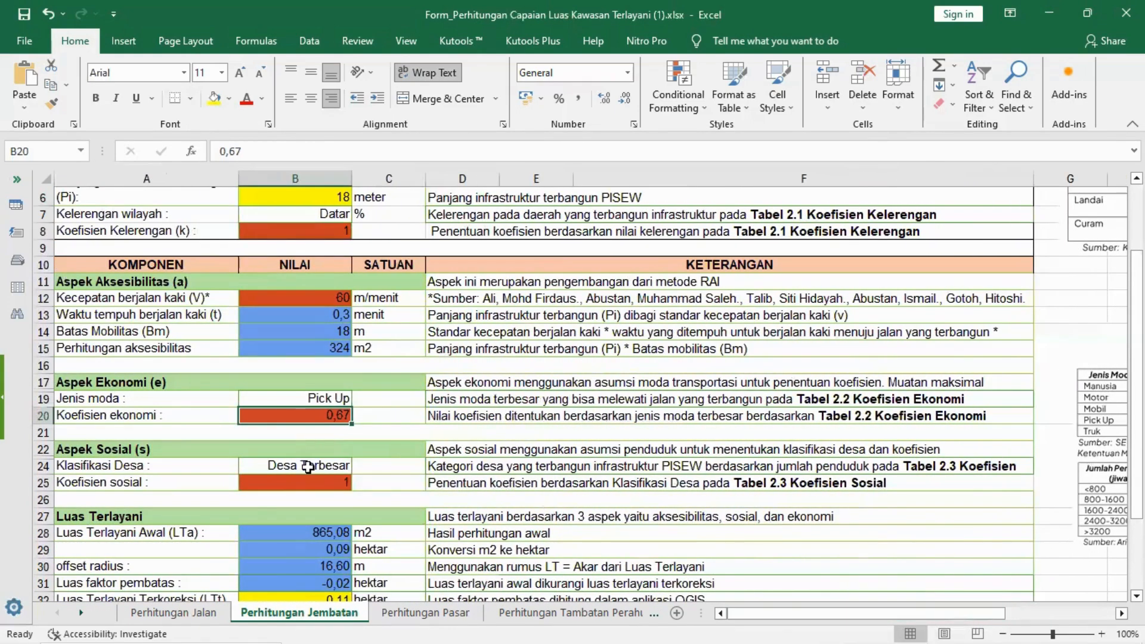
left_click(307, 465)
left_click_drag(773, 615, 748, 621)
Step: Examine the Luas Terlayani results, checking the offset radius formula and the corrected served area (LTt) cell
scroll(298, 435, "down", 2)
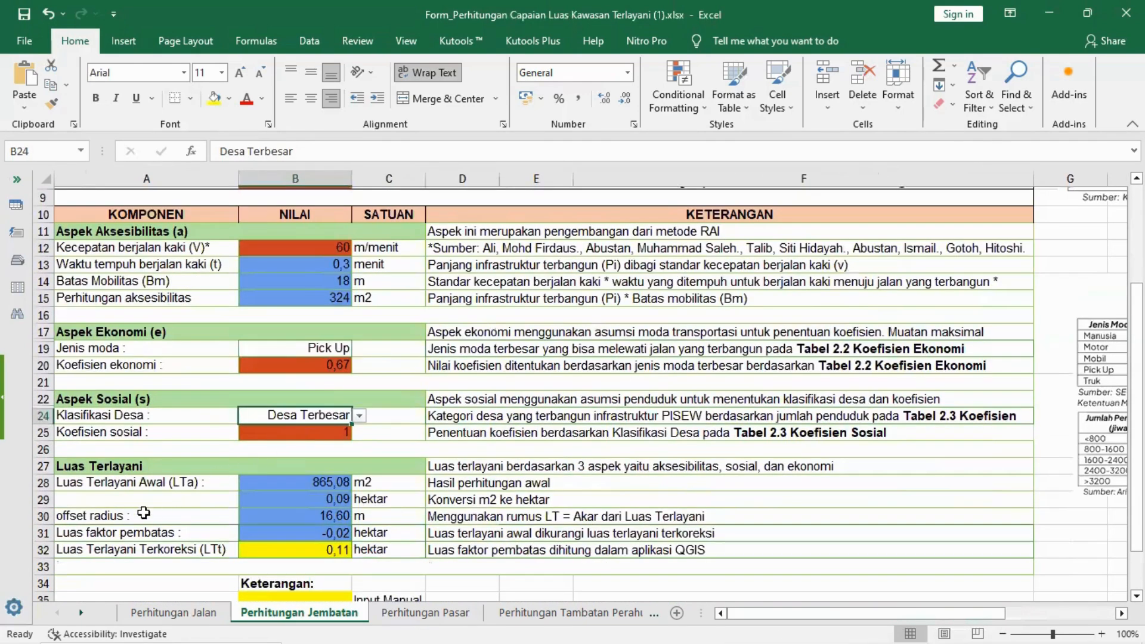
left_click(103, 516)
left_click(316, 511)
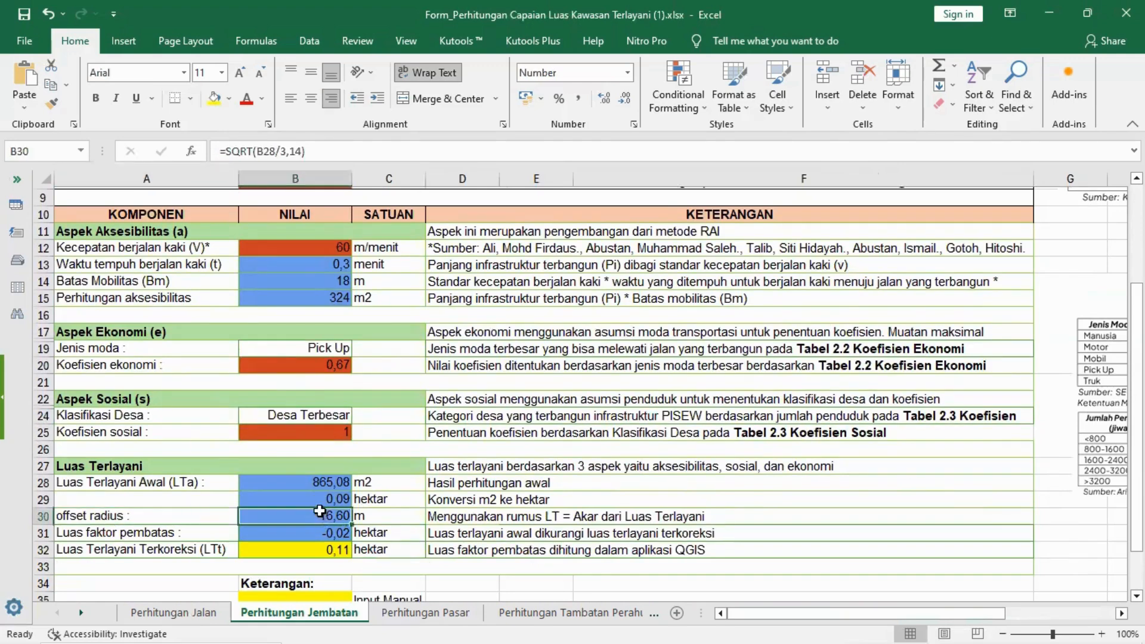
left_click(276, 549)
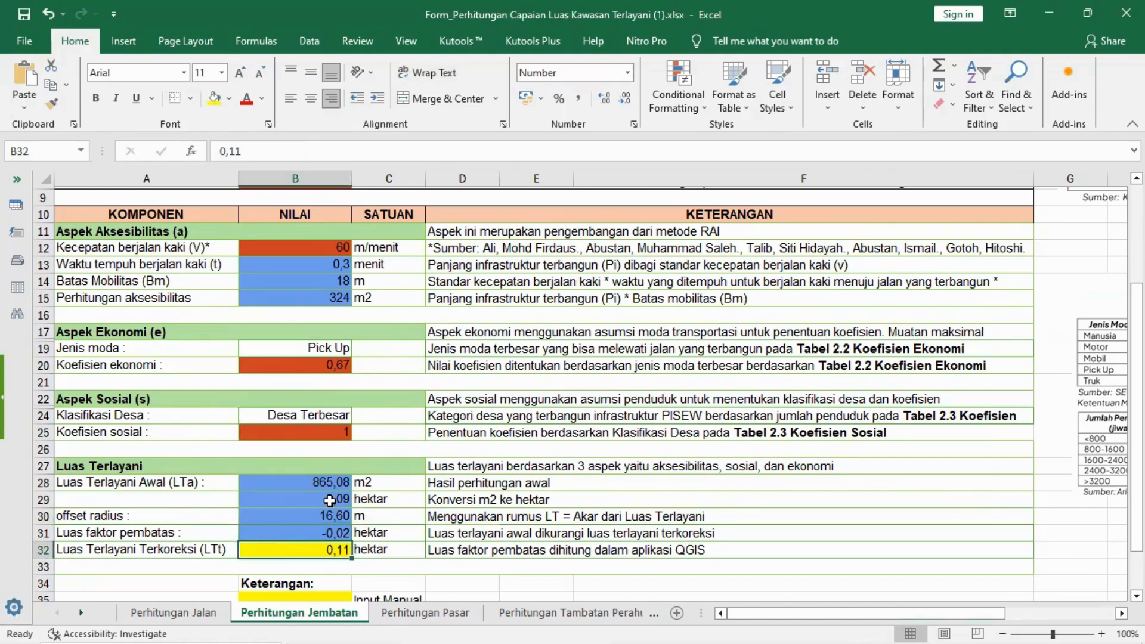
left_click(305, 515)
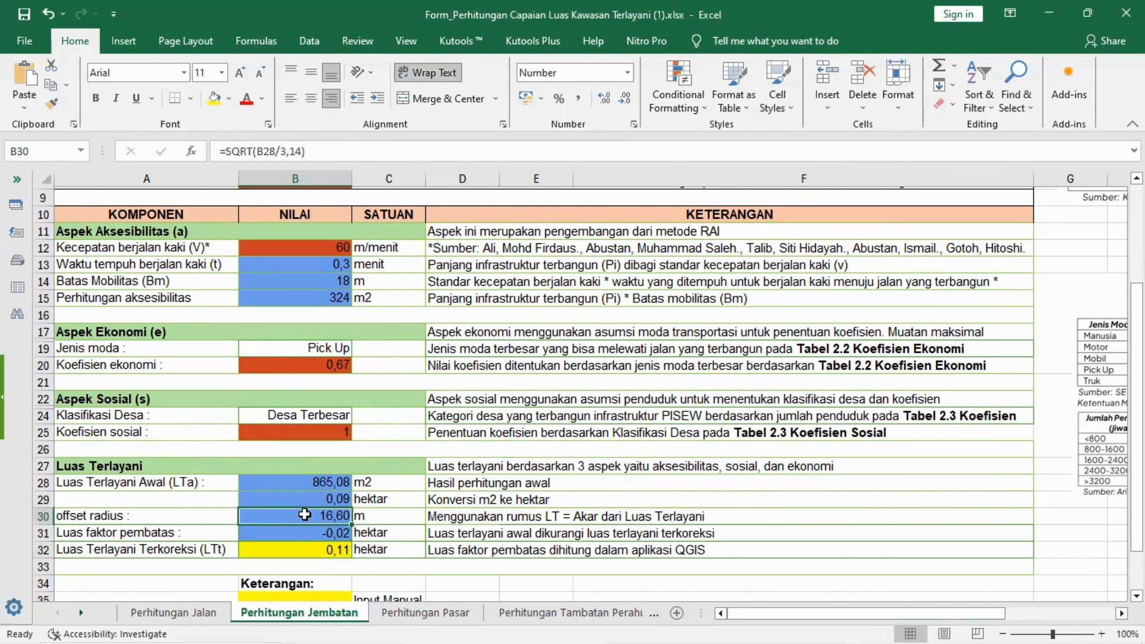
left_click(175, 516)
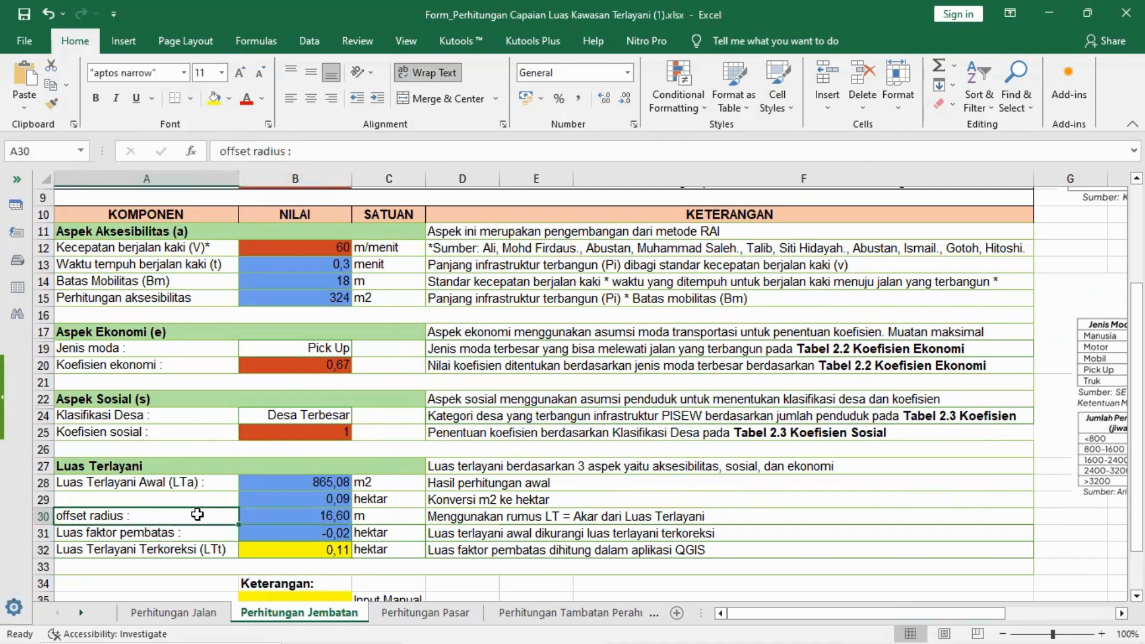
left_click(321, 515)
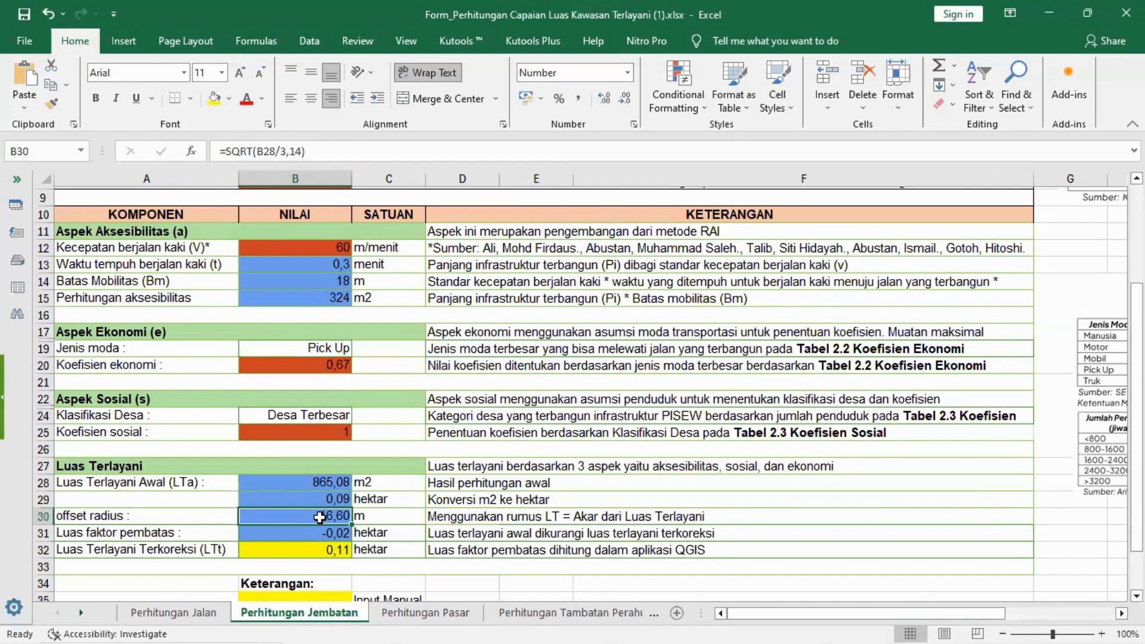
Step: Switch to QGIS and start the Buffer geoprocessing tool with JEMBATAN DIY [ESRI:54034] as the input layer
key("alt+Tab")
left_click(846, 297)
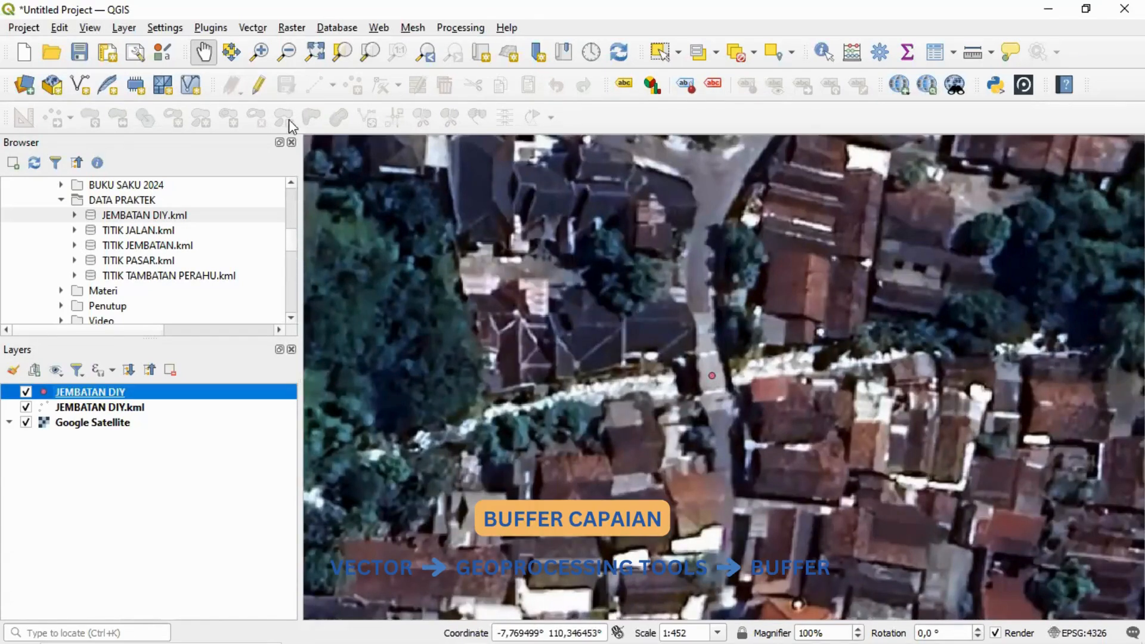
left_click(261, 30)
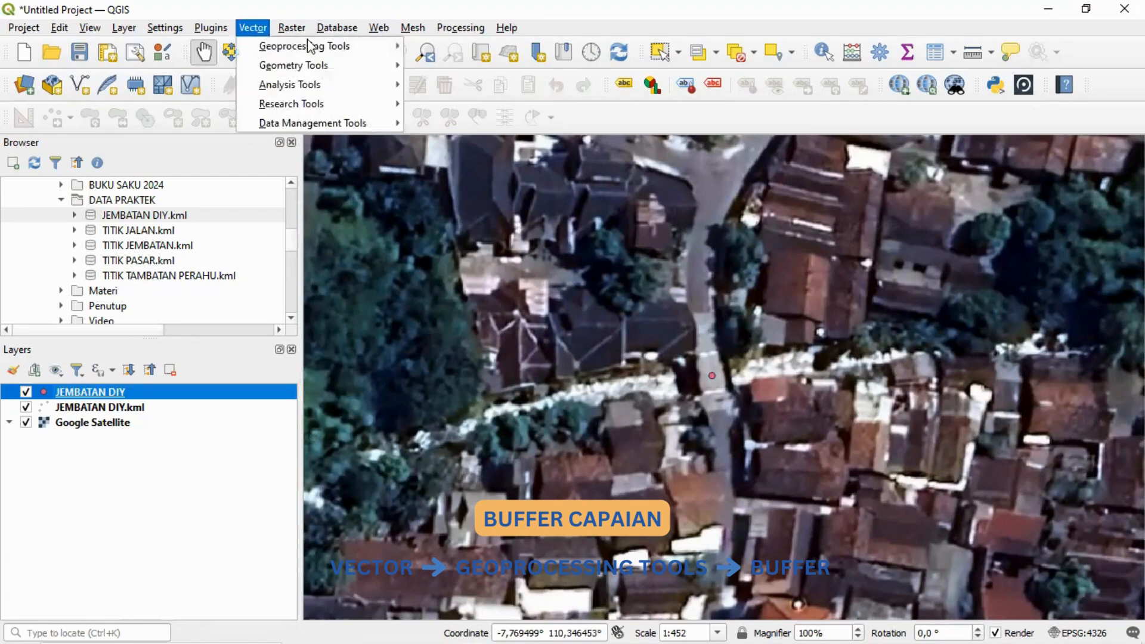
mouse_move(263, 45)
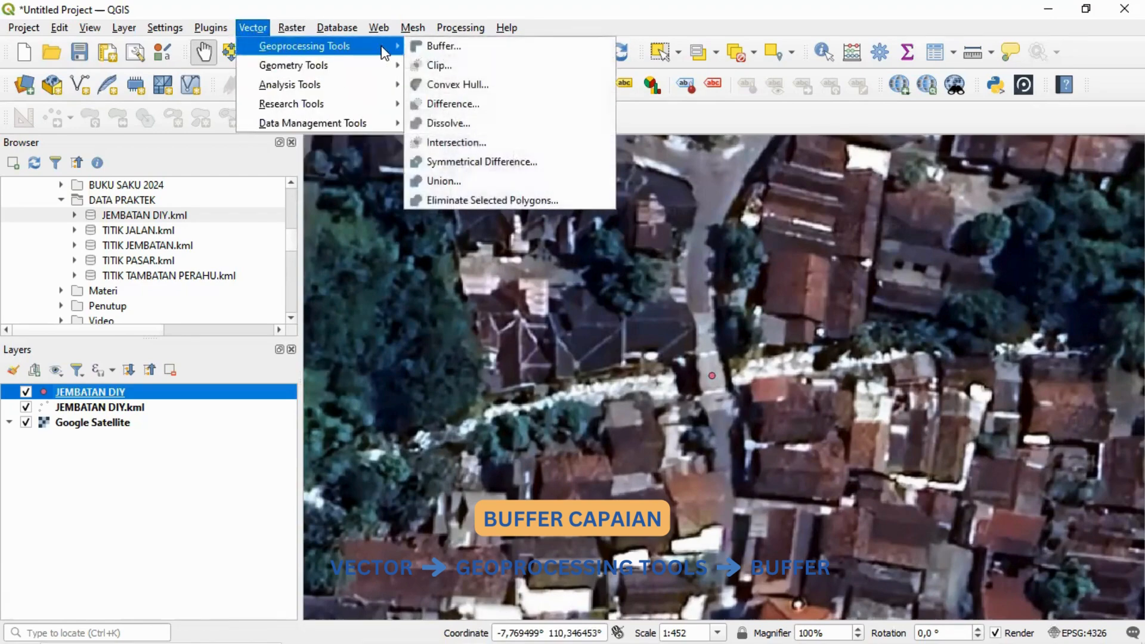
left_click(443, 42)
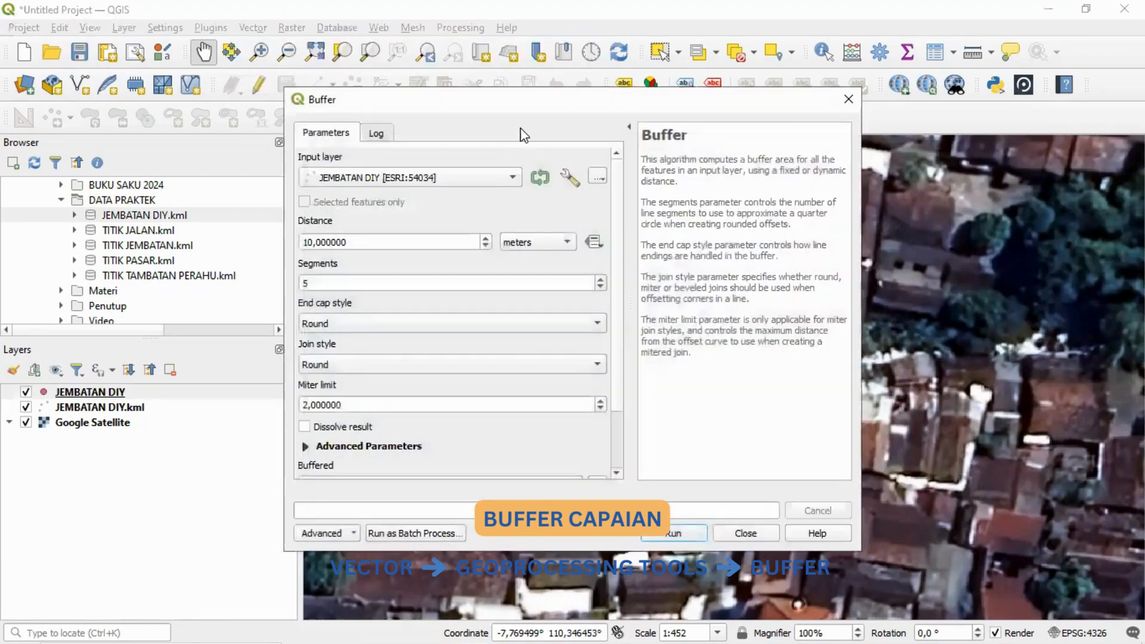
left_click(497, 178)
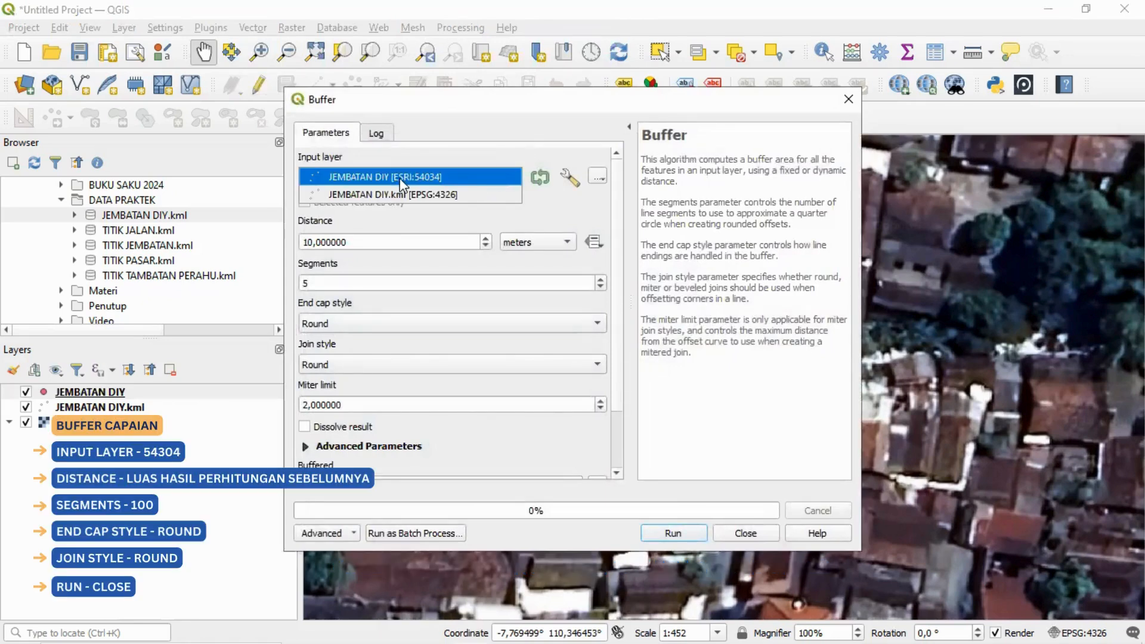
left_click(465, 179)
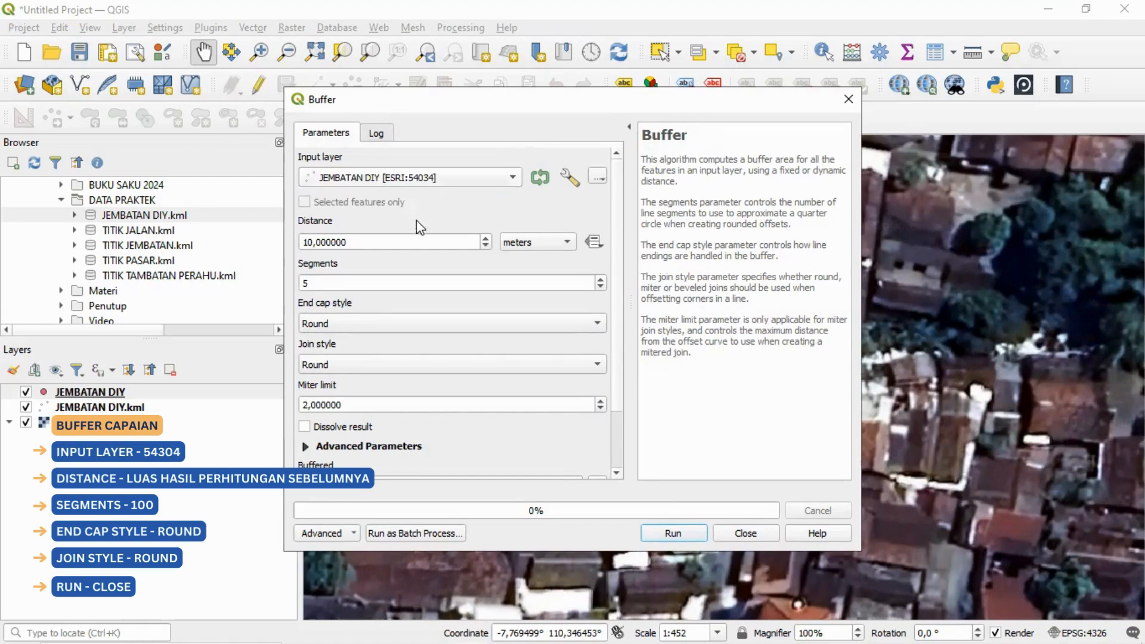
Step: Set the buffer distance to 16,60 meters, matching the offset radius from the calculation form
left_click(418, 238)
double_click(419, 238)
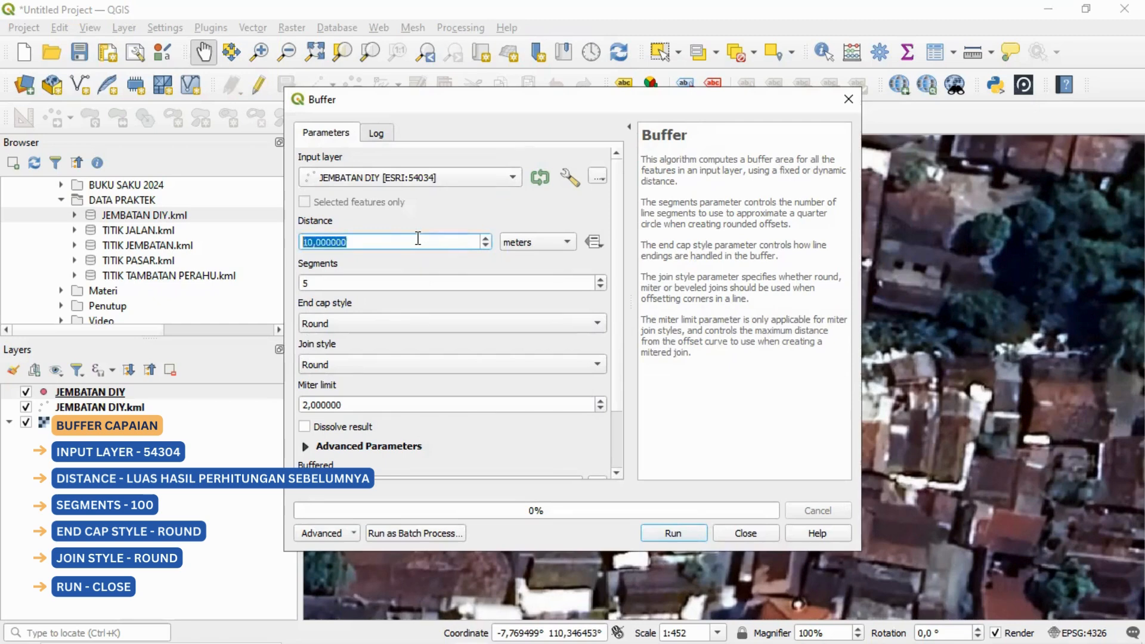
type("16")
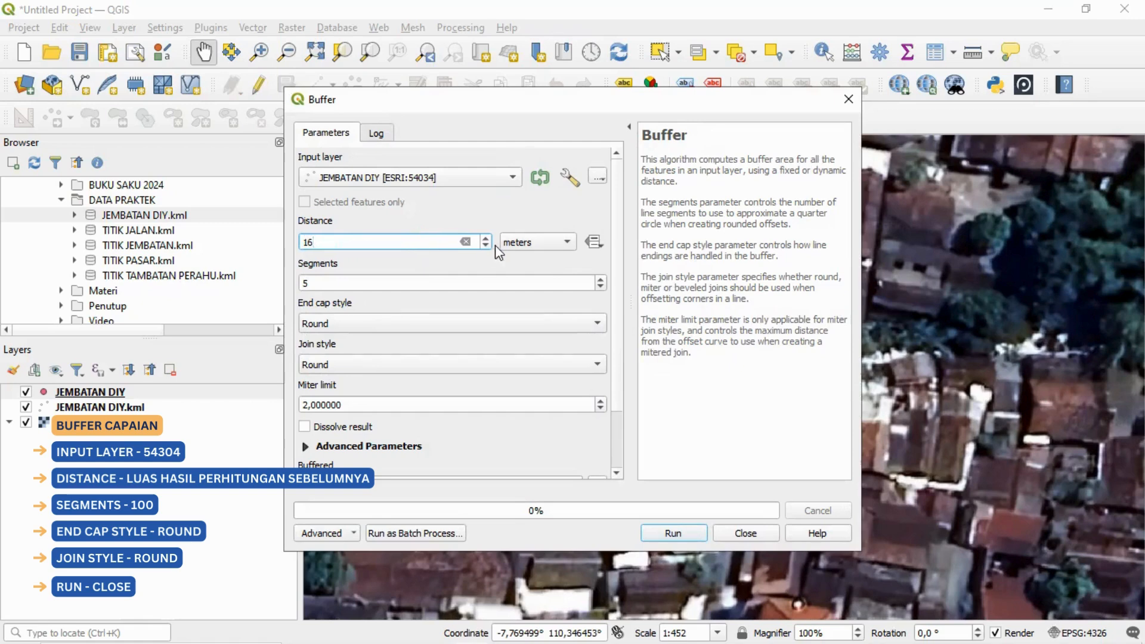
left_click(522, 244)
left_click(519, 247)
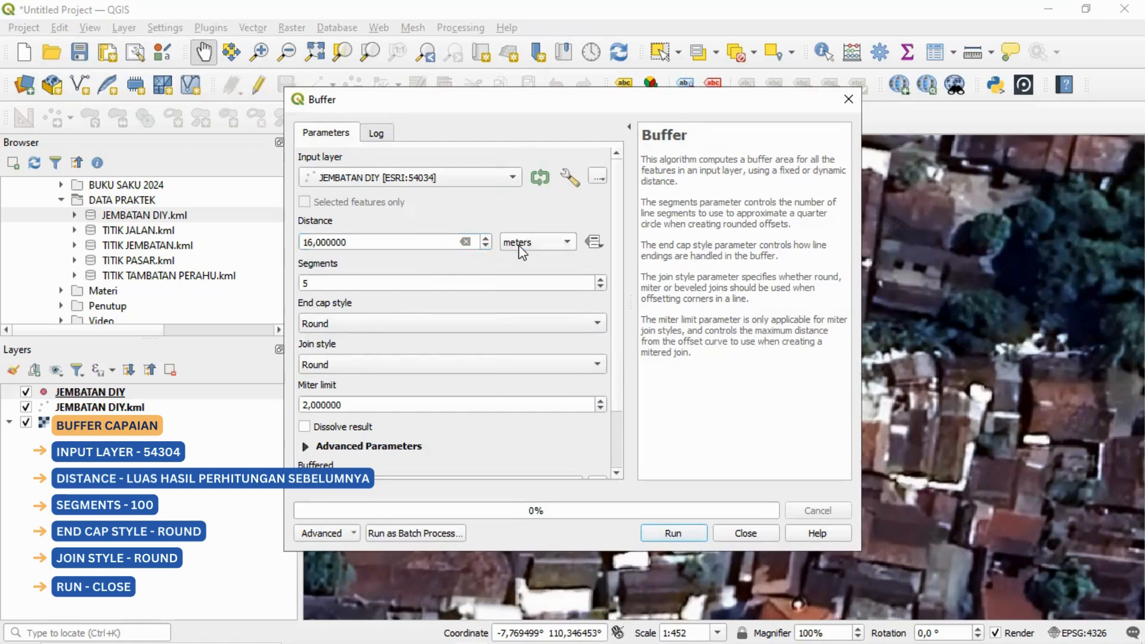
left_click(418, 242)
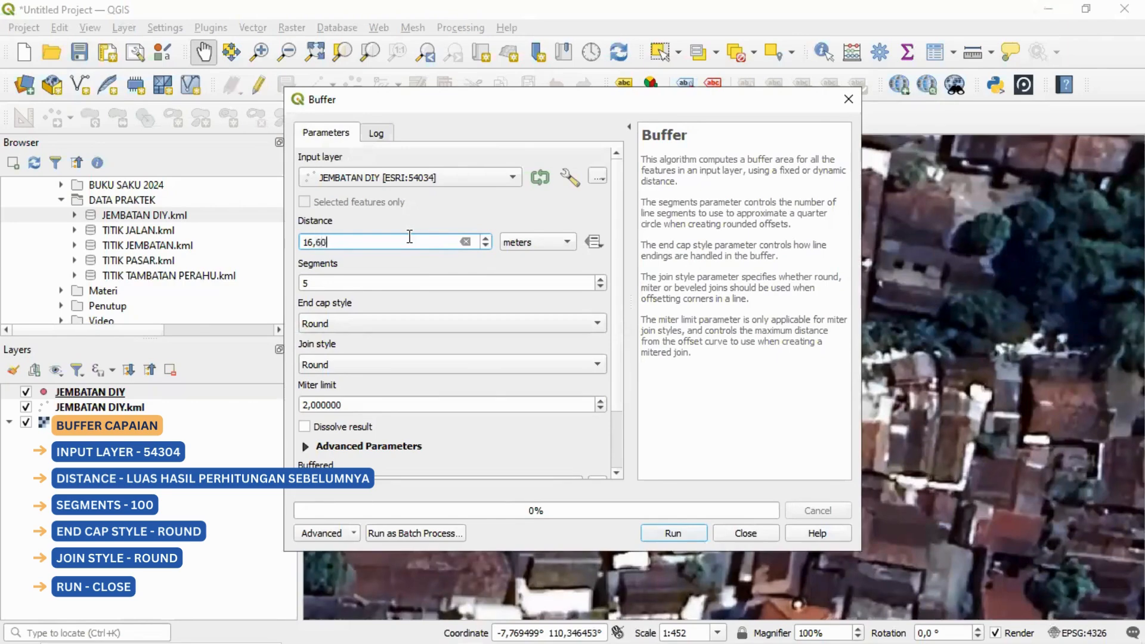
left_click(539, 244)
left_click(538, 243)
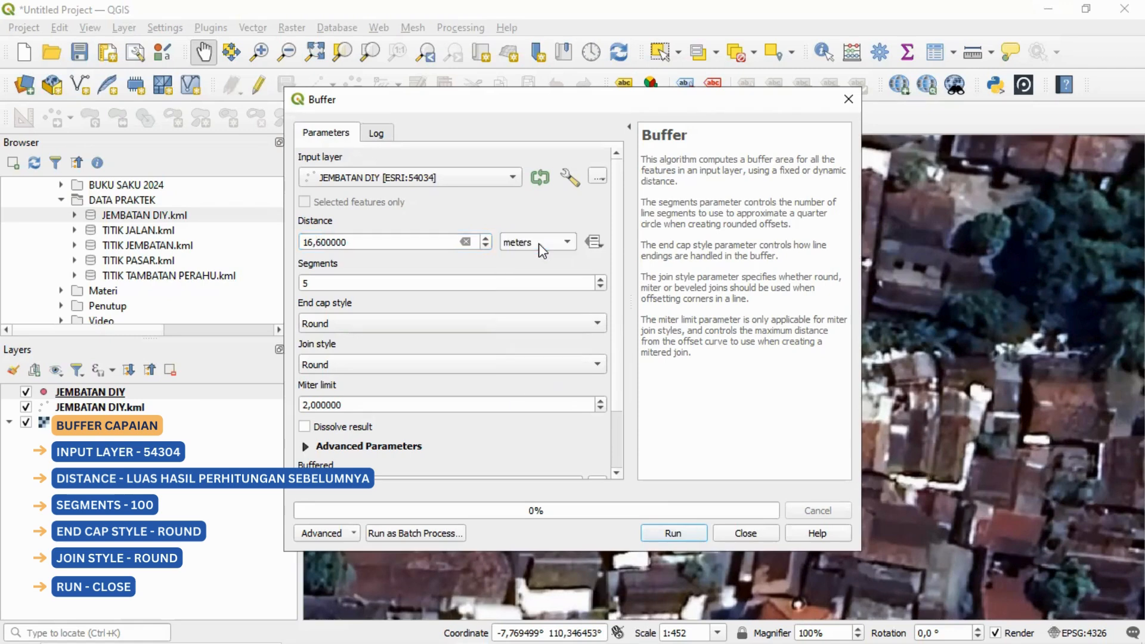
Step: Set the buffer to 100 segments with Round end cap and Round join style, and run it as a temporary layer
left_click(434, 278)
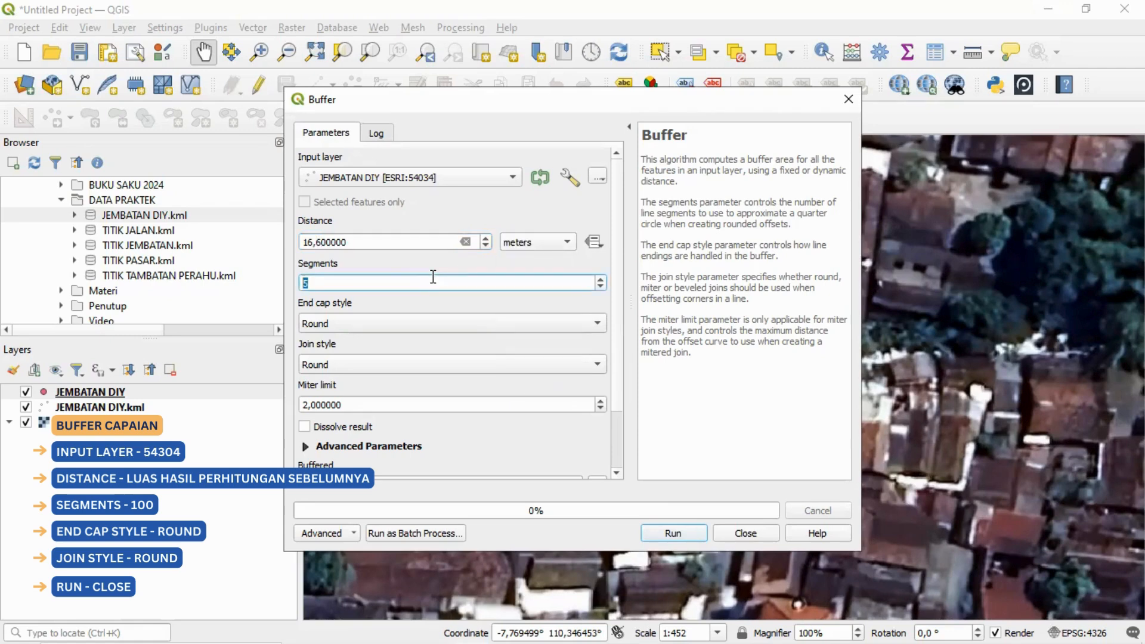
left_click(407, 322)
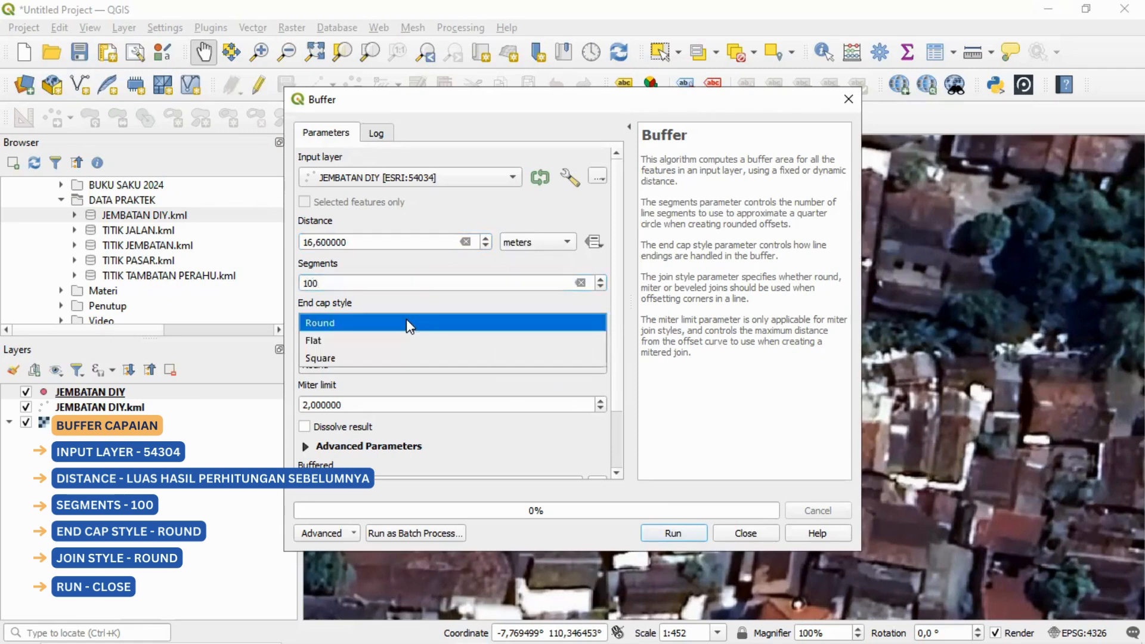
left_click(407, 322)
left_click(392, 366)
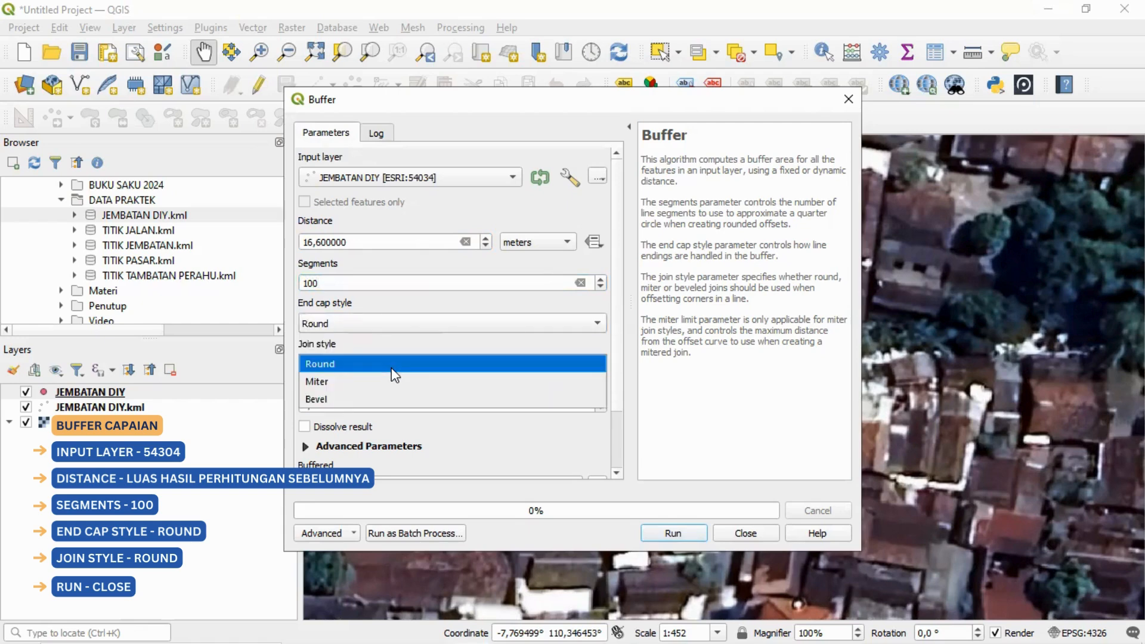
left_click(392, 369)
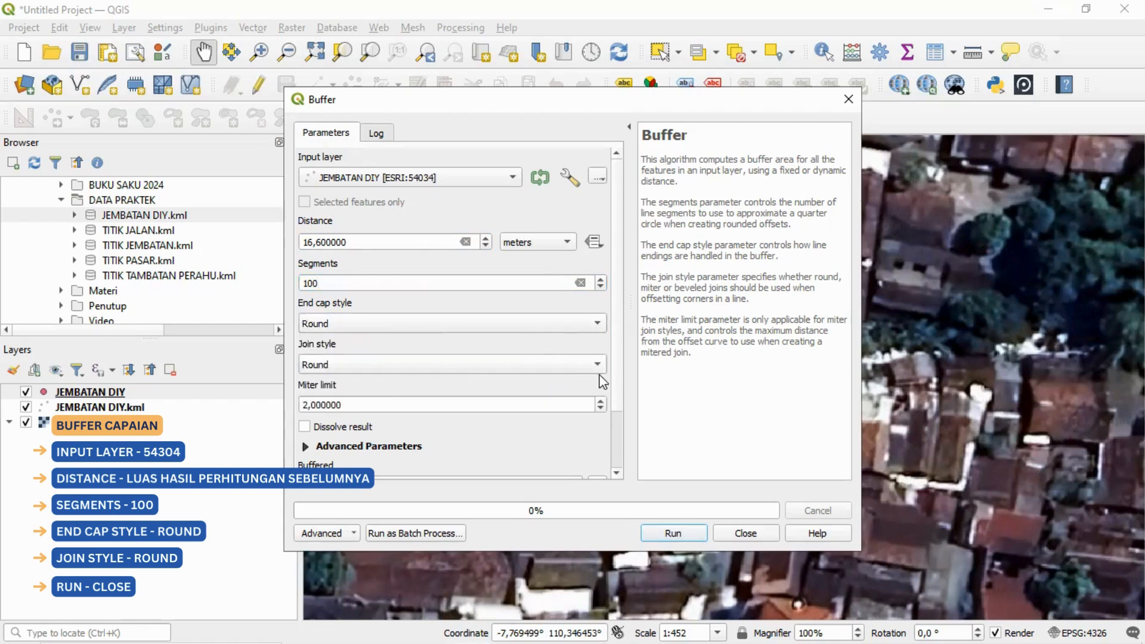
left_click(680, 535)
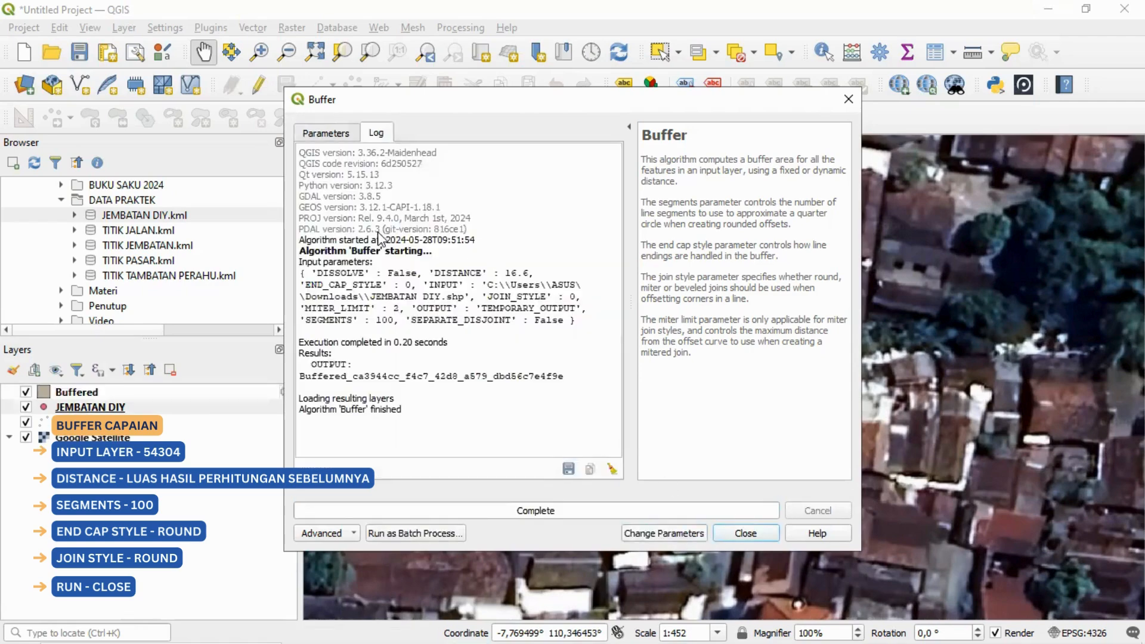
left_click(751, 535)
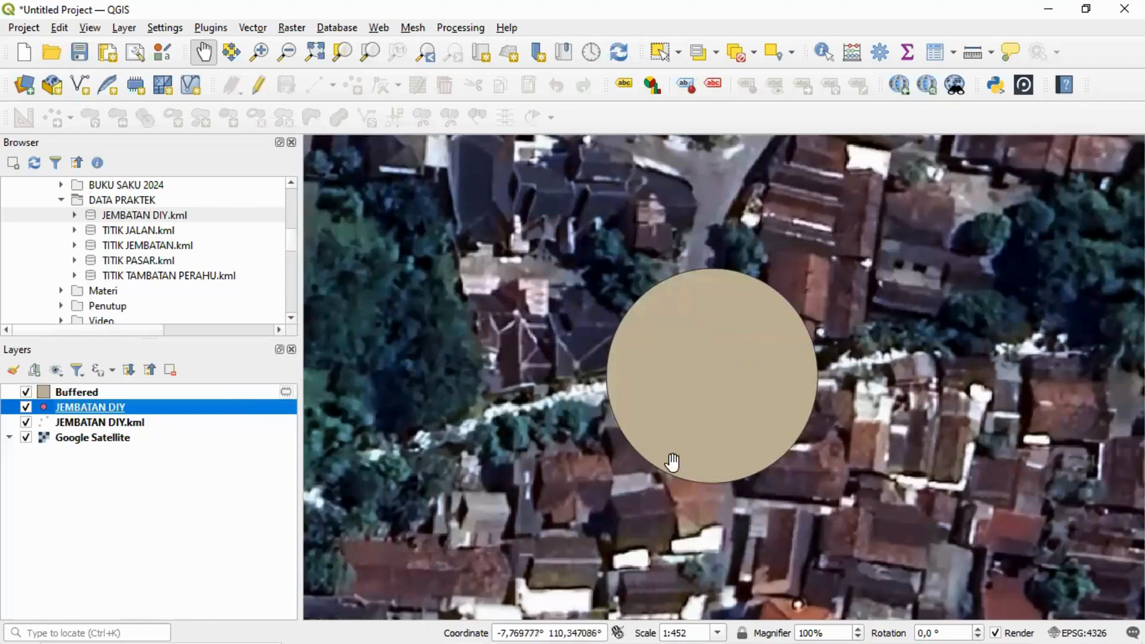
Step: Style the Buffered layer with a yellow fill at 35% opacity
right_click(231, 394)
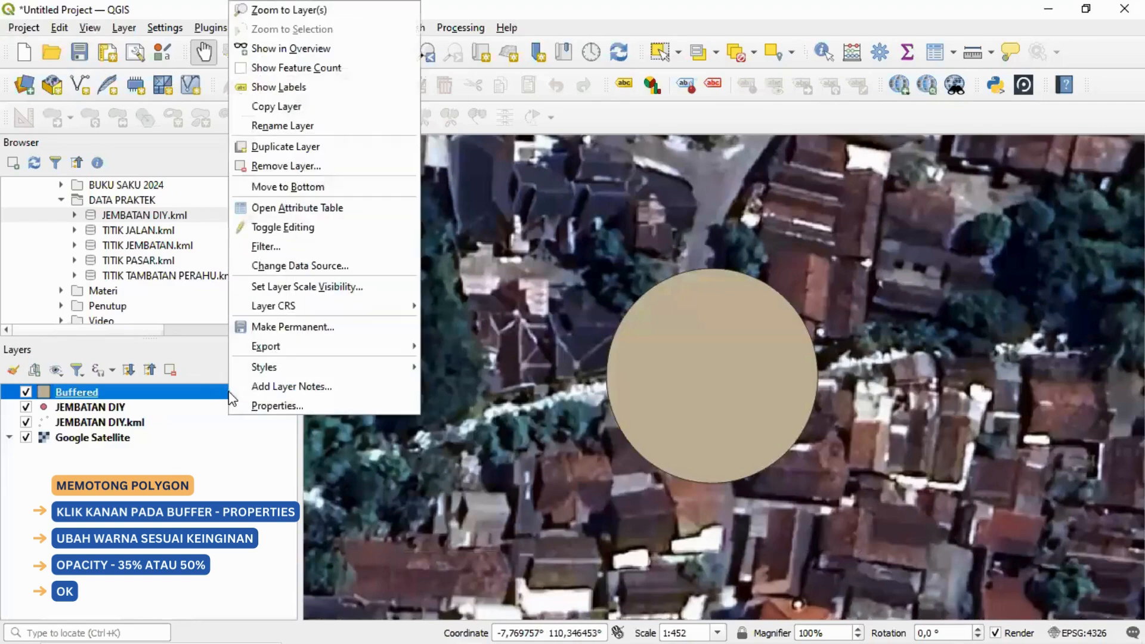
left_click(264, 407)
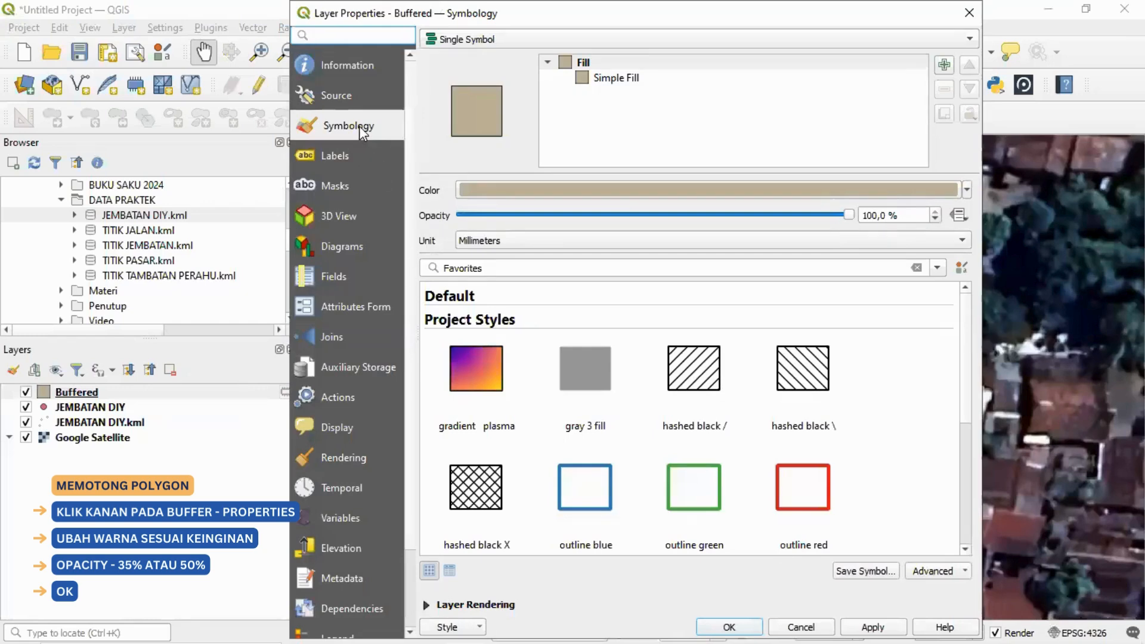
left_click(967, 191)
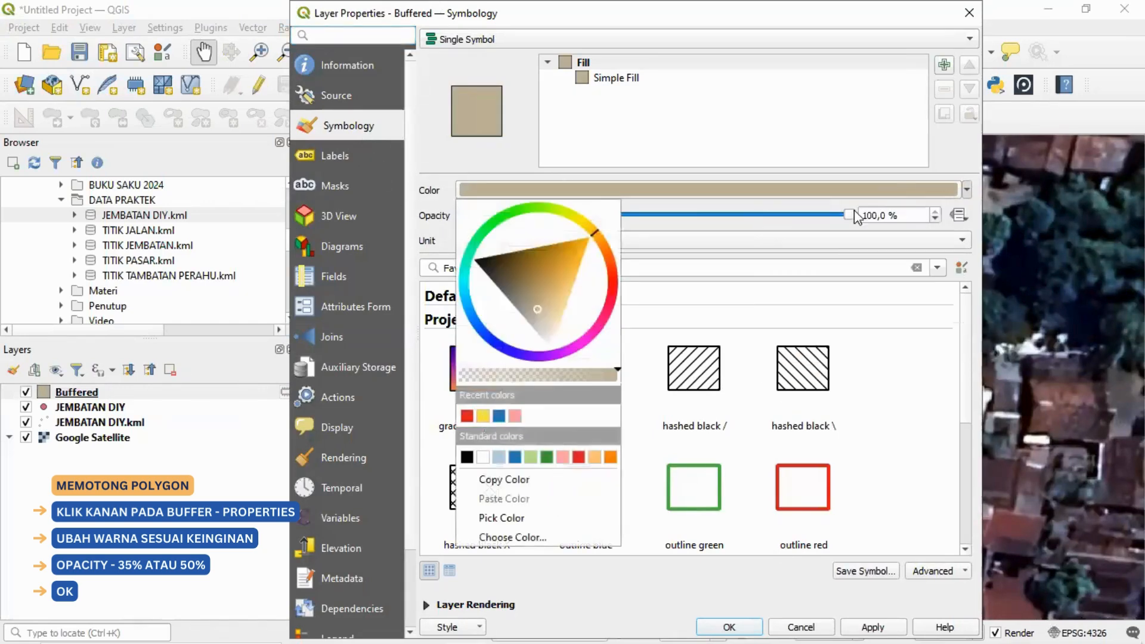
left_click(482, 415)
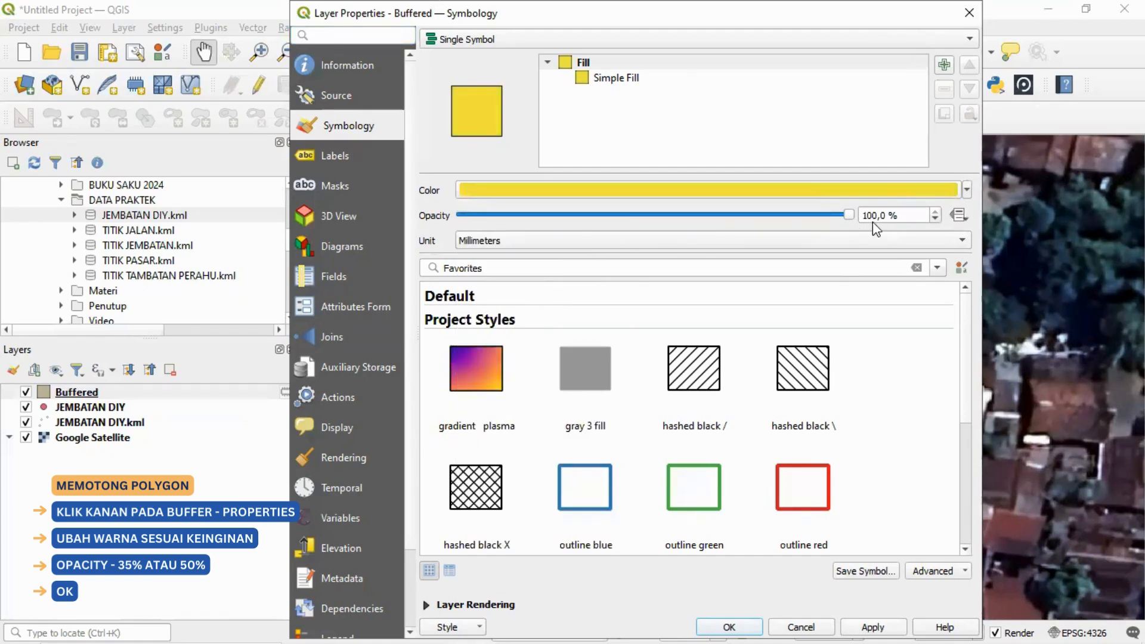
double_click(892, 216)
key("ctrl+a")
type("35")
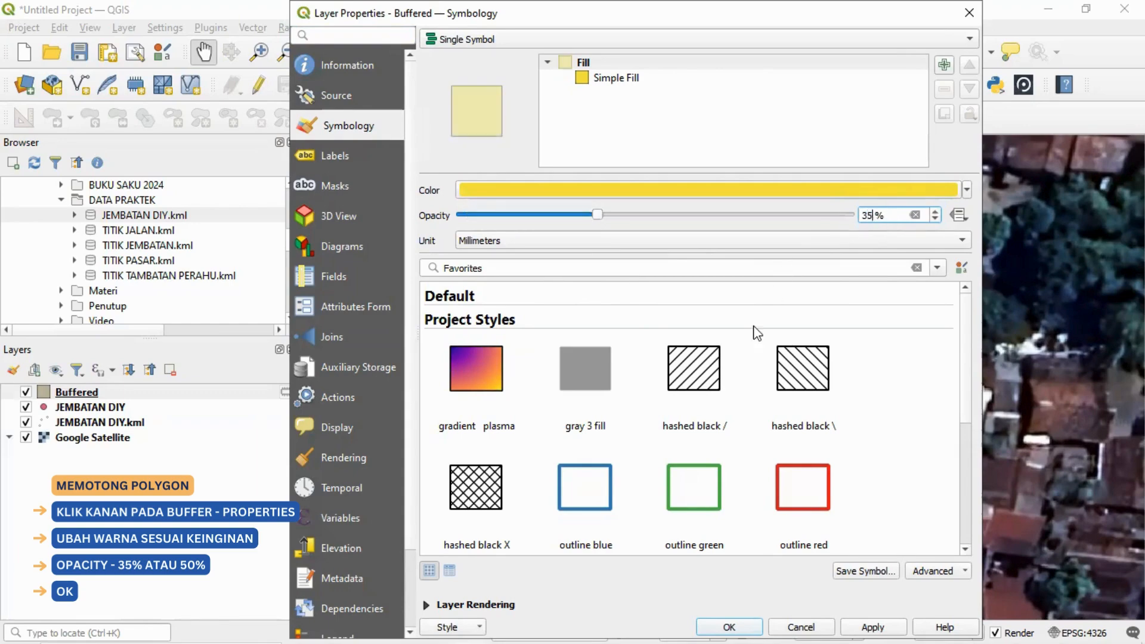
left_click(731, 628)
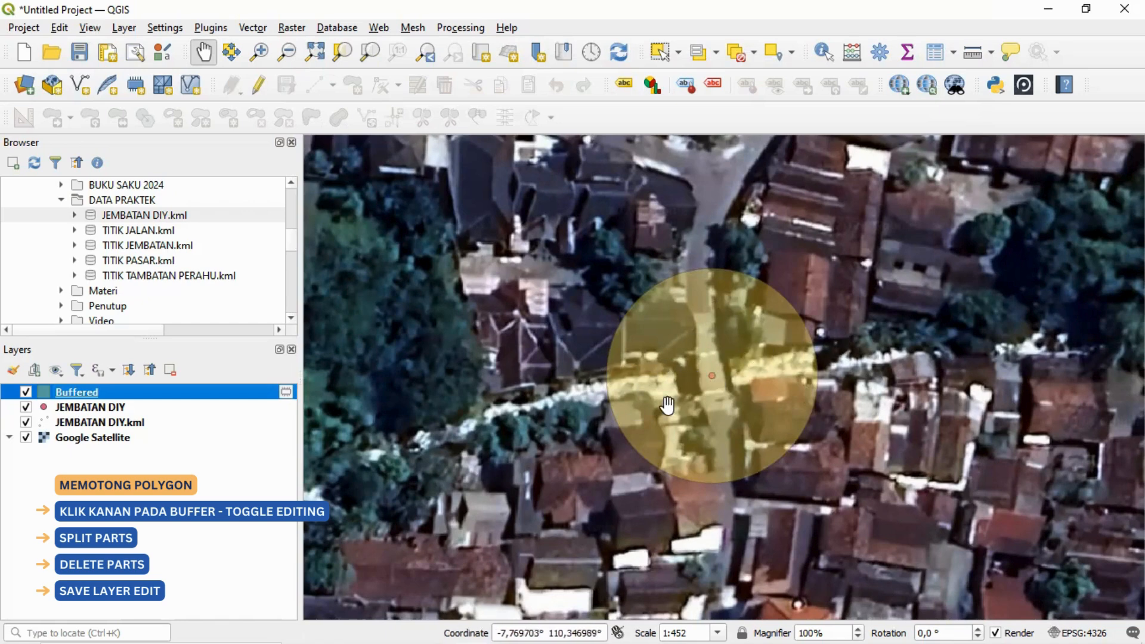
Step: Enable editing on the Buffered layer, check that the Advanced Digitizing Toolbar is shown, and activate Split Parts
right_click(250, 395)
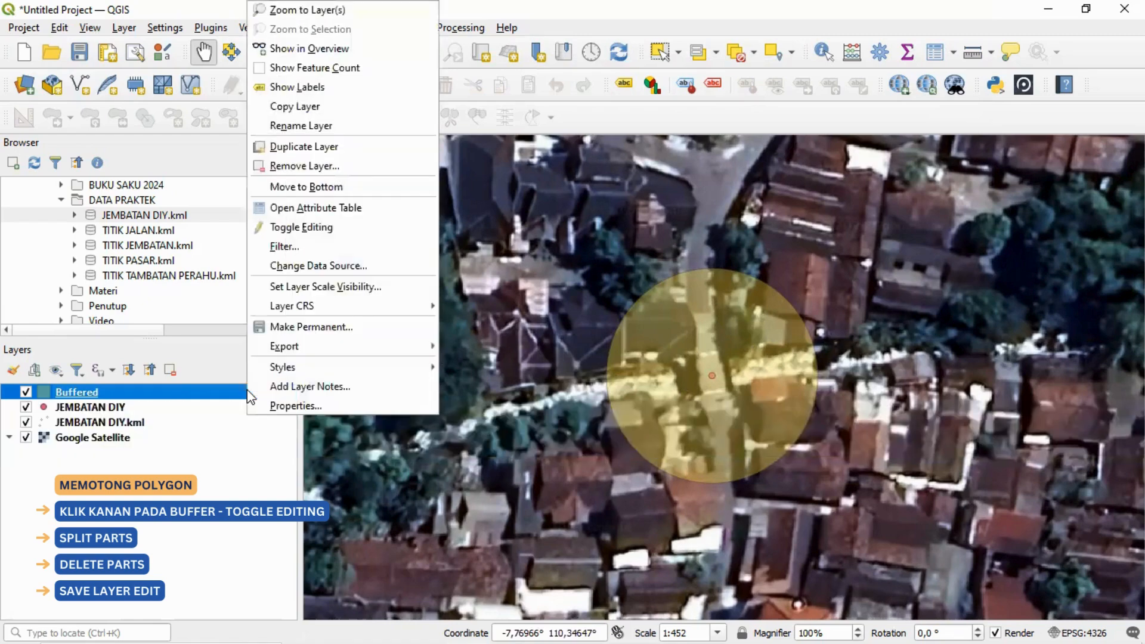
left_click(381, 227)
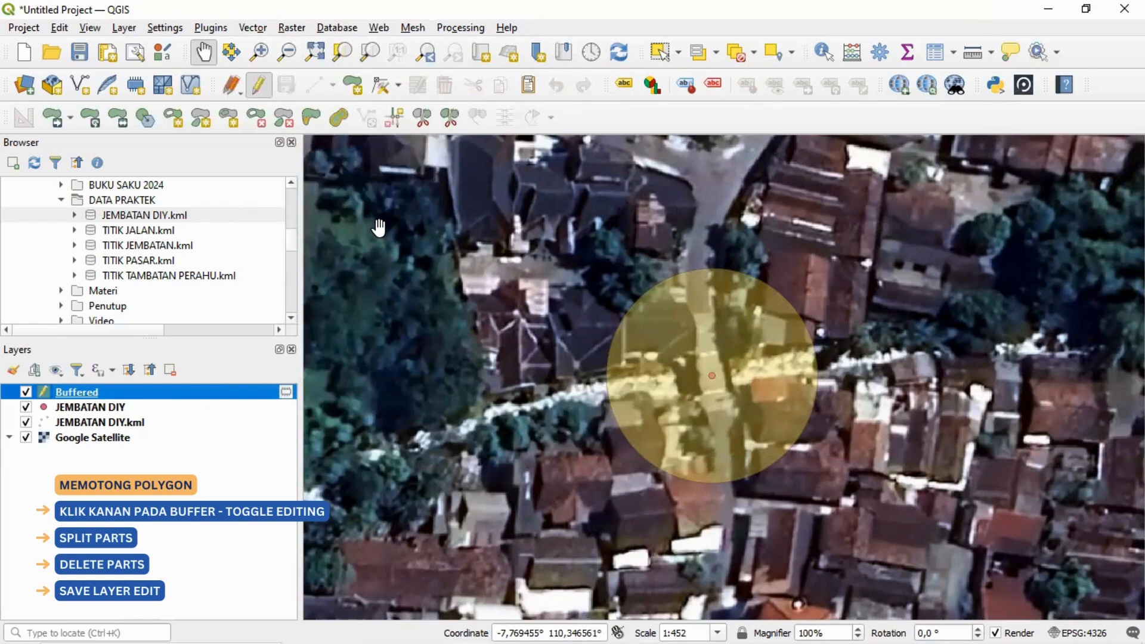
left_click(451, 117)
right_click(1105, 95)
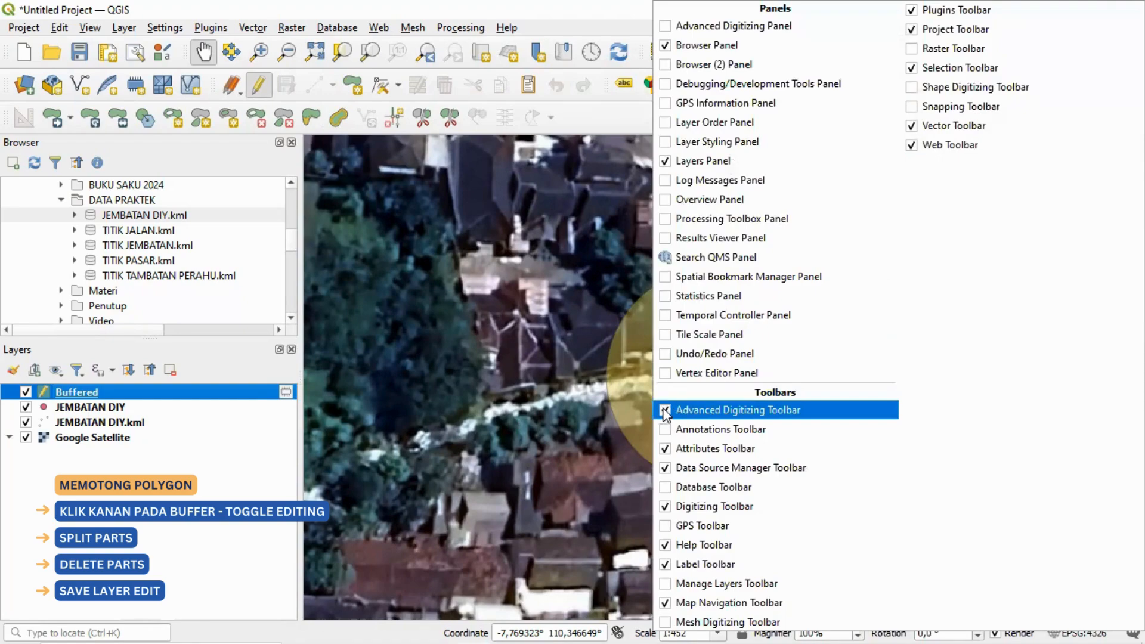
left_click(611, 125)
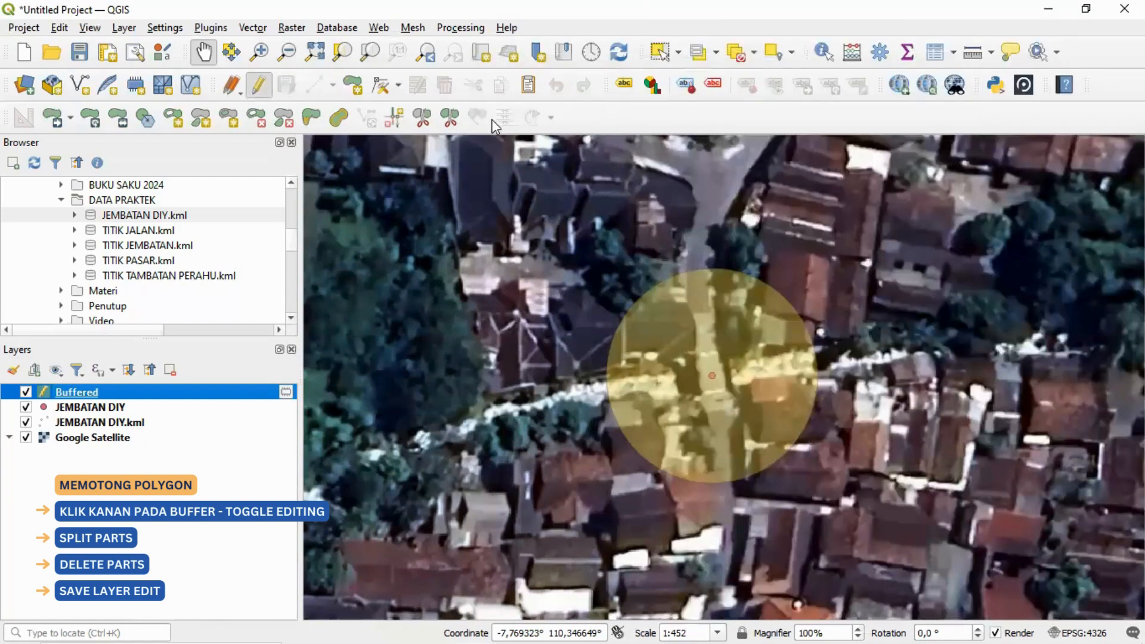
left_click(449, 118)
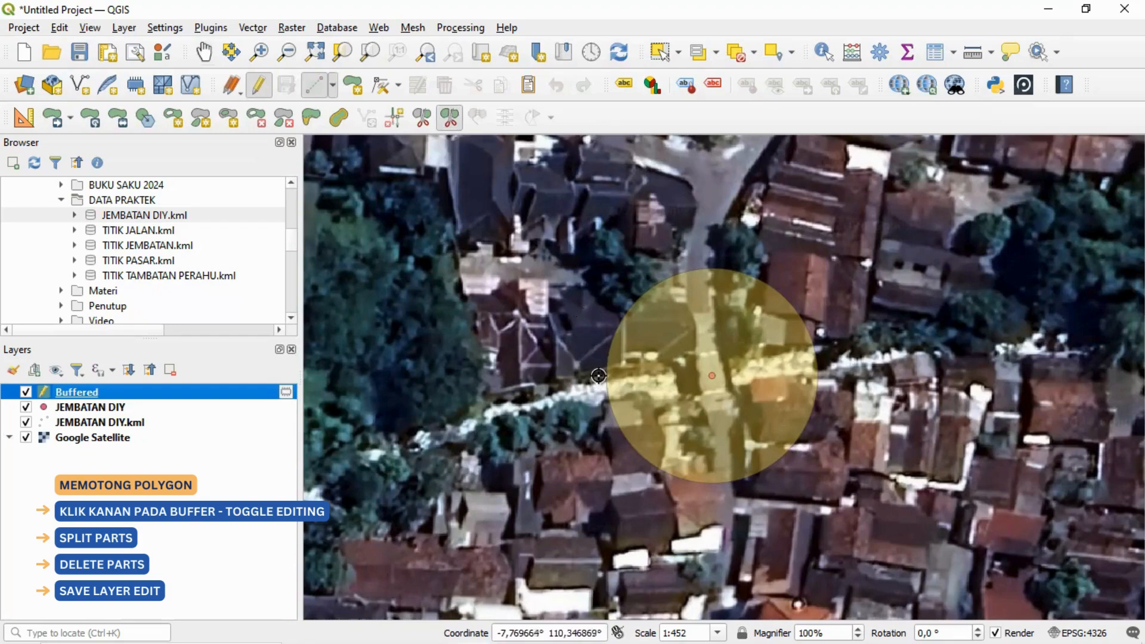
Step: Try to split off the river stretch west of the bridge by tracing its banks across the buffer circle
scroll(598, 377, "up", 1)
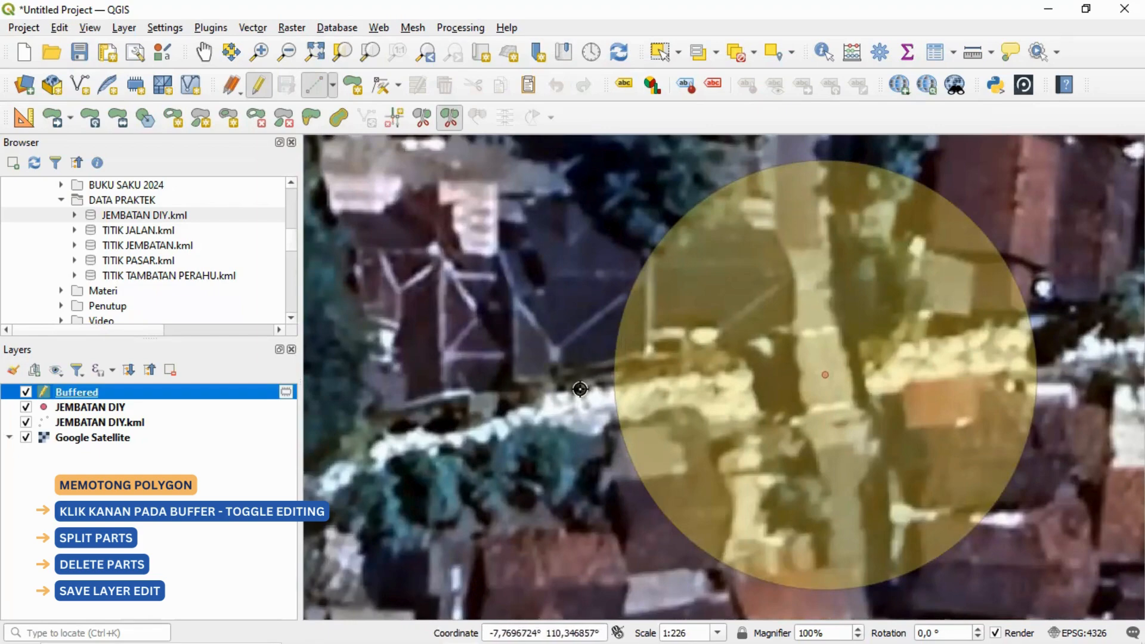
left_click(580, 389)
left_click(642, 374)
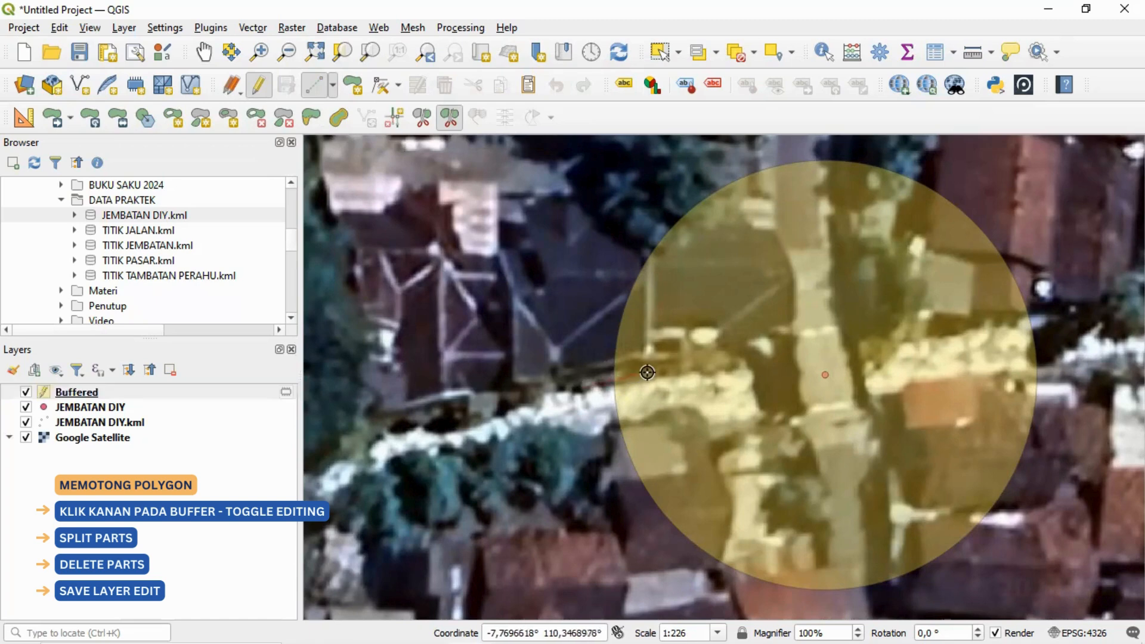
left_click(721, 359)
left_click(787, 339)
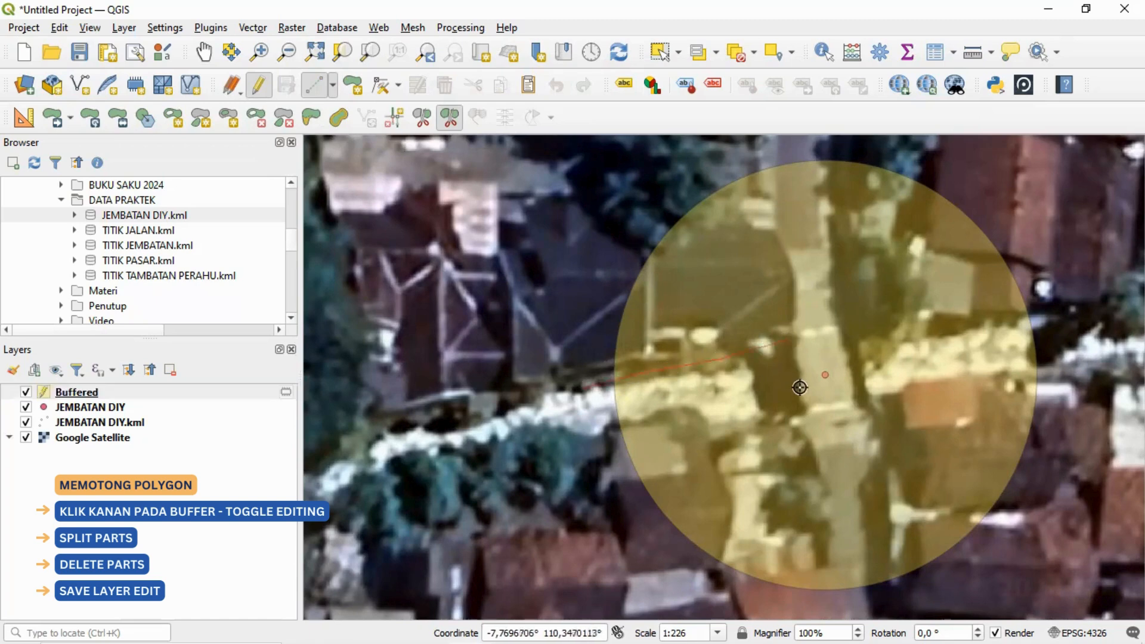
left_click(801, 409)
left_click(662, 402)
left_click(645, 412)
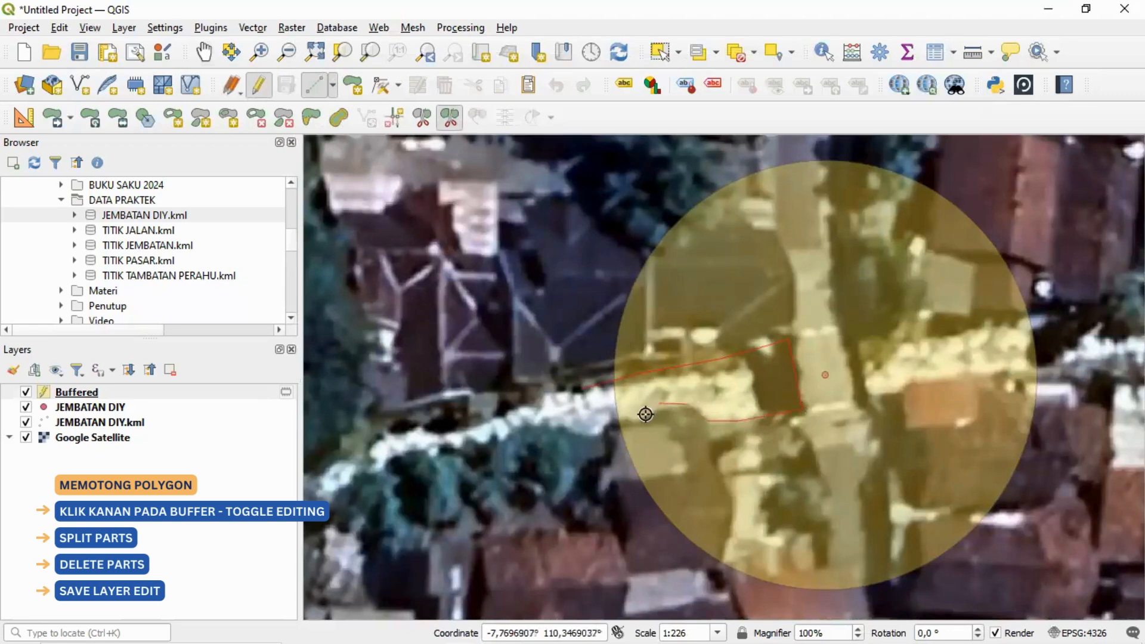
right_click(588, 422)
Step: Split the buffer polygon around the river west of the bridge, tracing both banks and the bridge's west edge
left_click(594, 385)
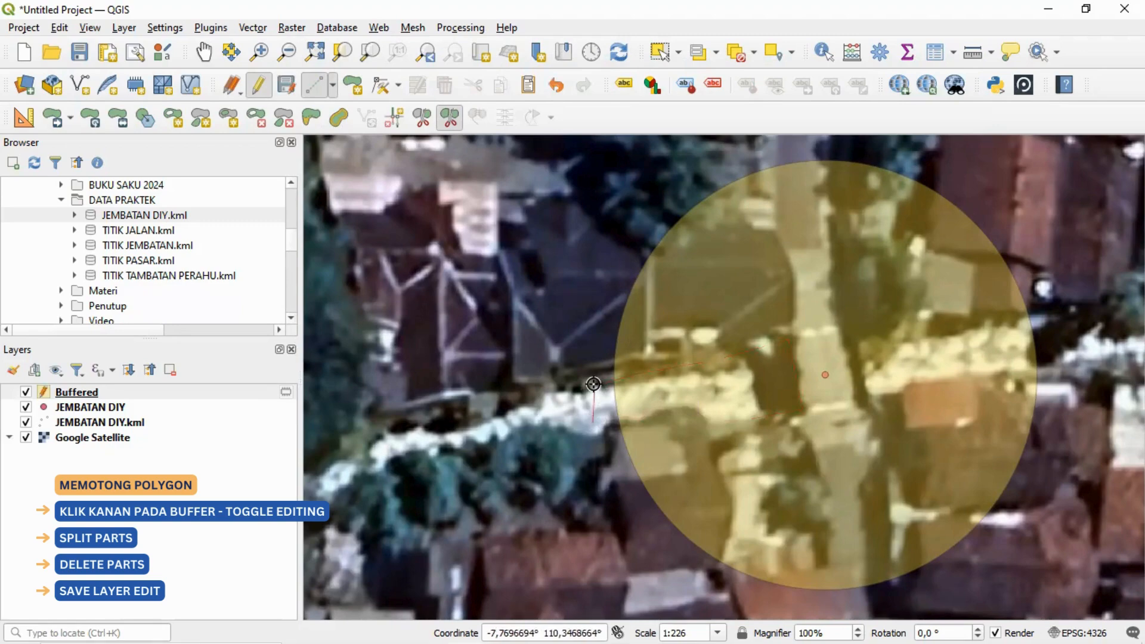
left_click(787, 347)
left_click(766, 416)
left_click(722, 420)
left_click(693, 408)
left_click(665, 408)
left_click(622, 416)
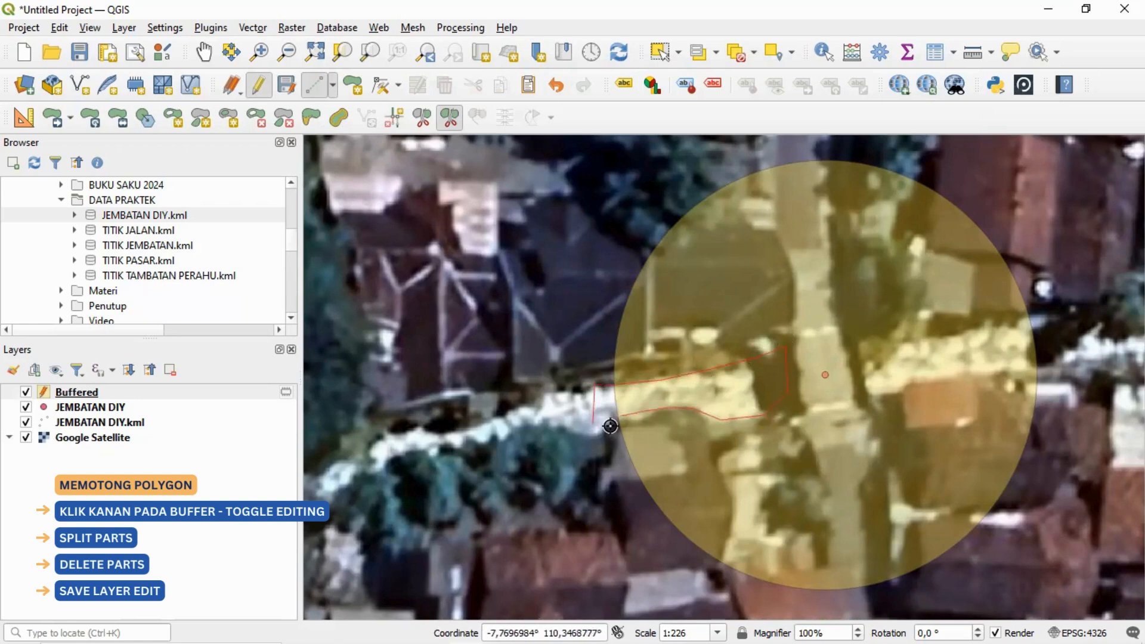
right_click(610, 426)
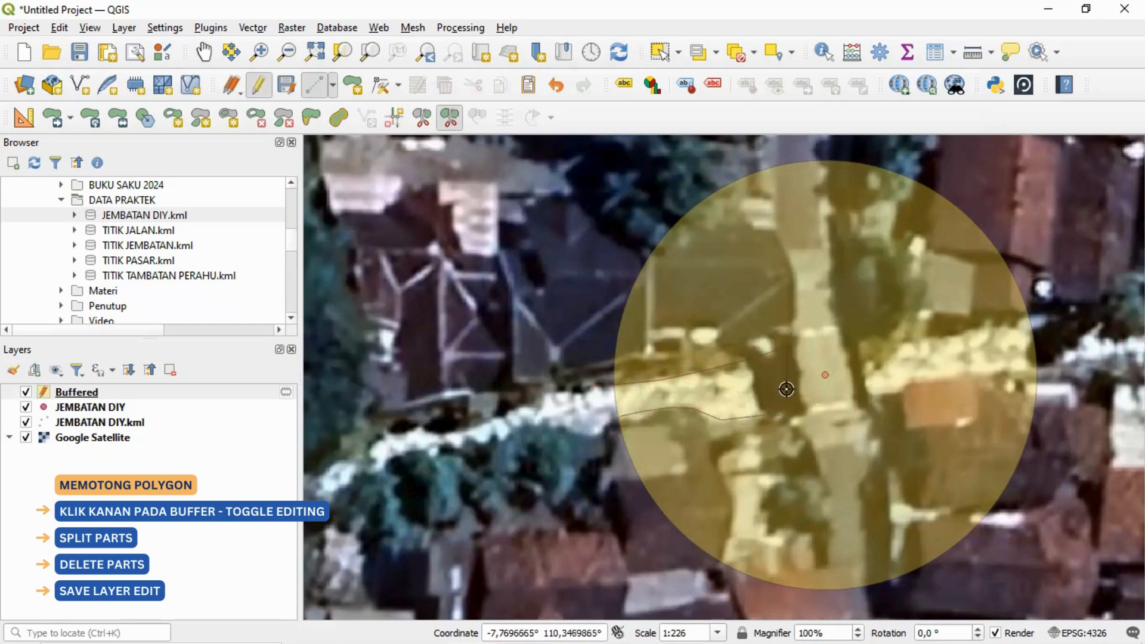
Step: Split the buffer polygon around the river east of the bridge, tracing both banks from outside the circle to the bridge
left_click_drag(951, 358, 776, 391)
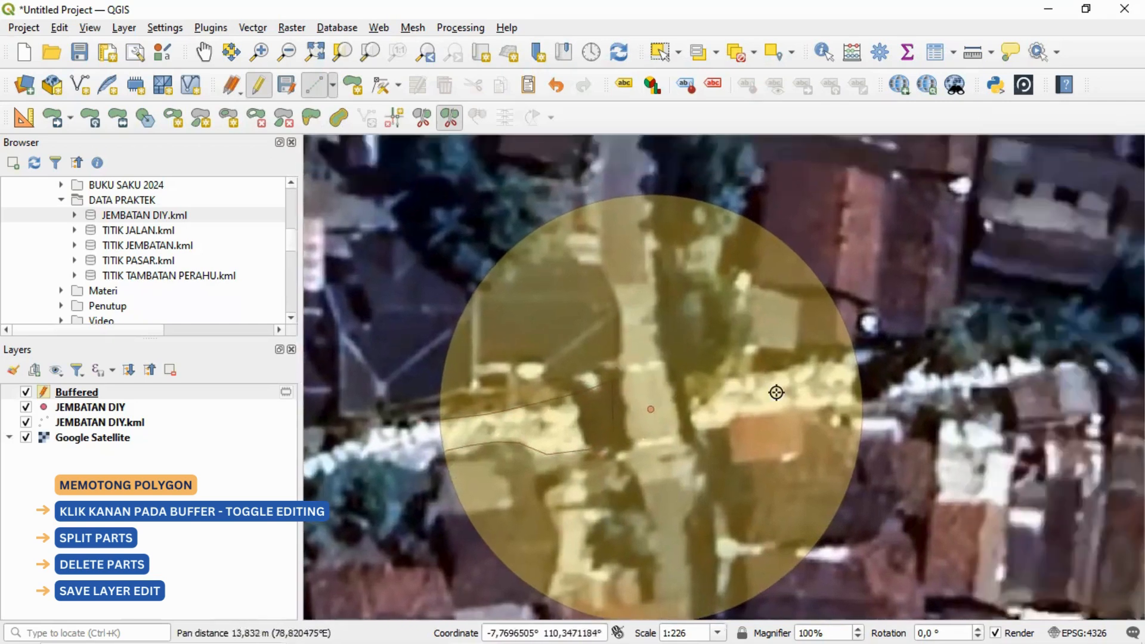
left_click_drag(851, 395, 780, 399)
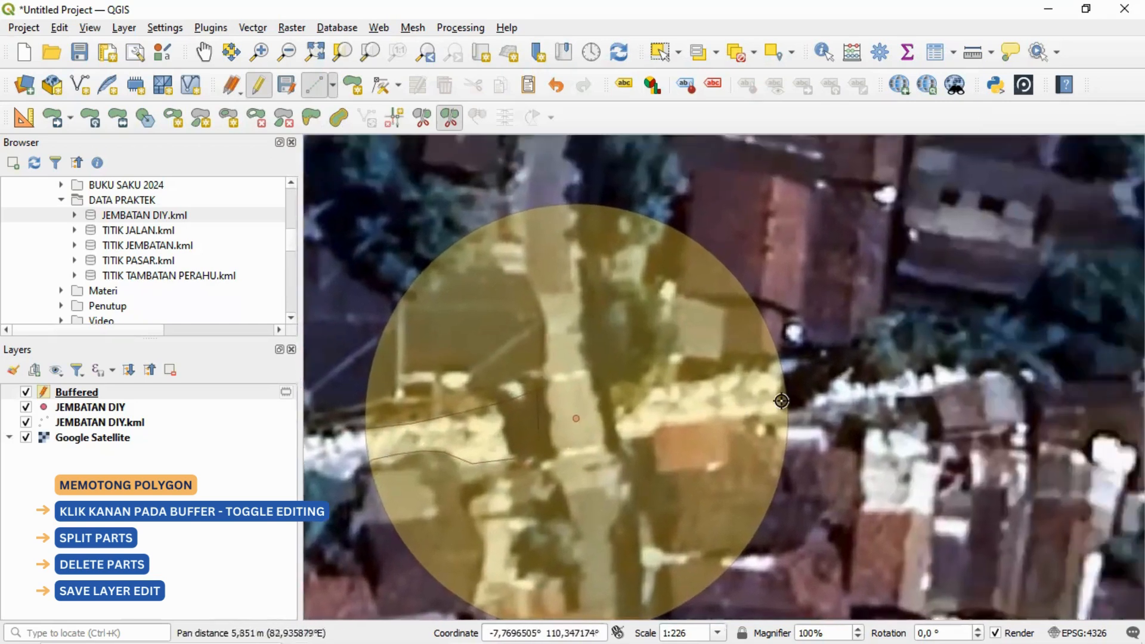
left_click(800, 351)
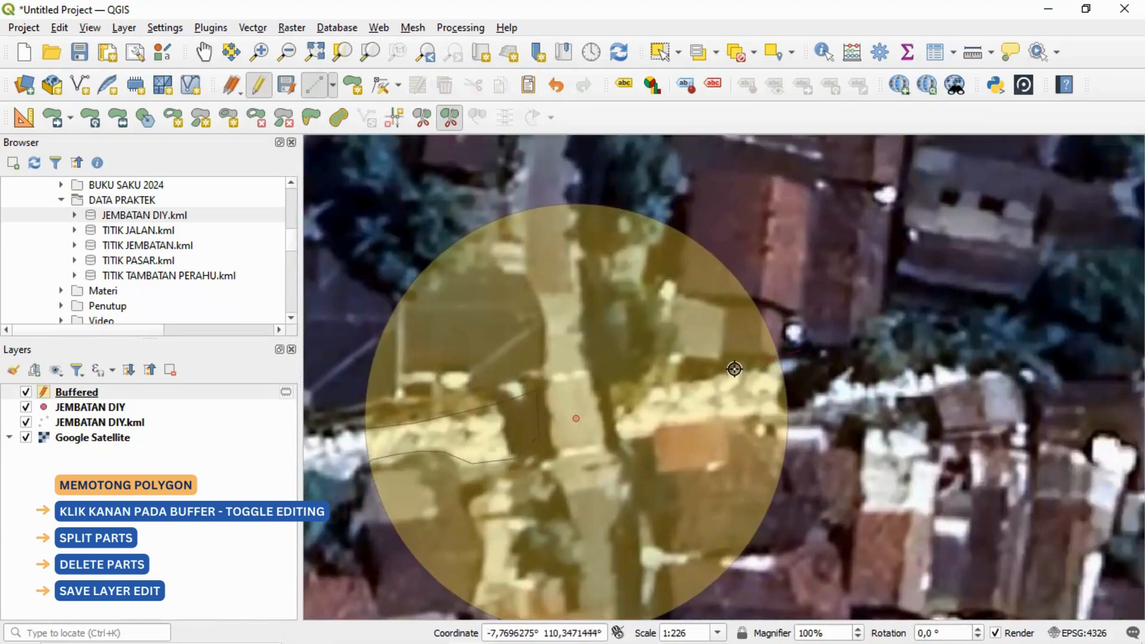
left_click(645, 387)
left_click(604, 380)
left_click(611, 441)
left_click(714, 416)
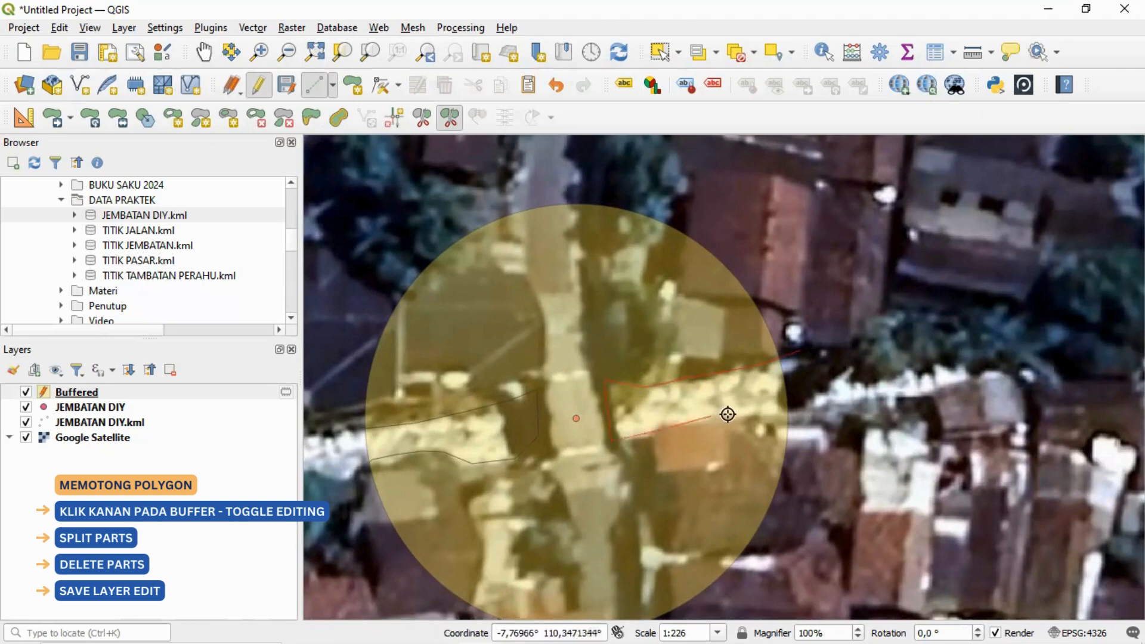
right_click(822, 404)
Step: Delete the two river parts from the buffer polygon, then save the Buffered layer's edits and end editing
scroll(815, 397, "down", 1)
left_click_drag(691, 424, 743, 391)
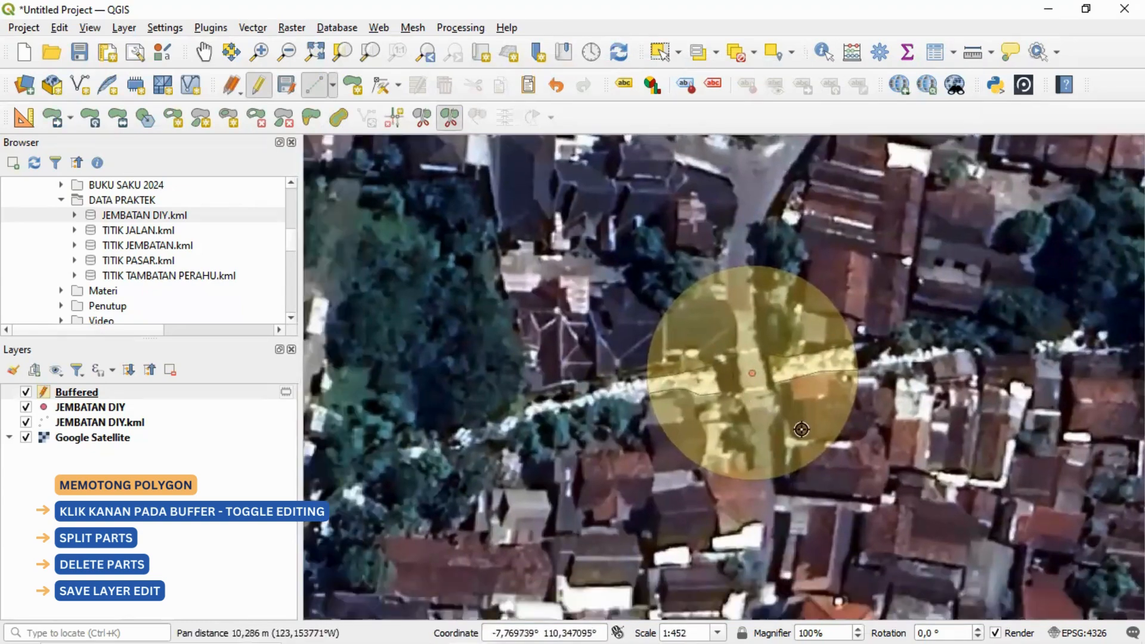
left_click_drag(800, 428, 787, 410)
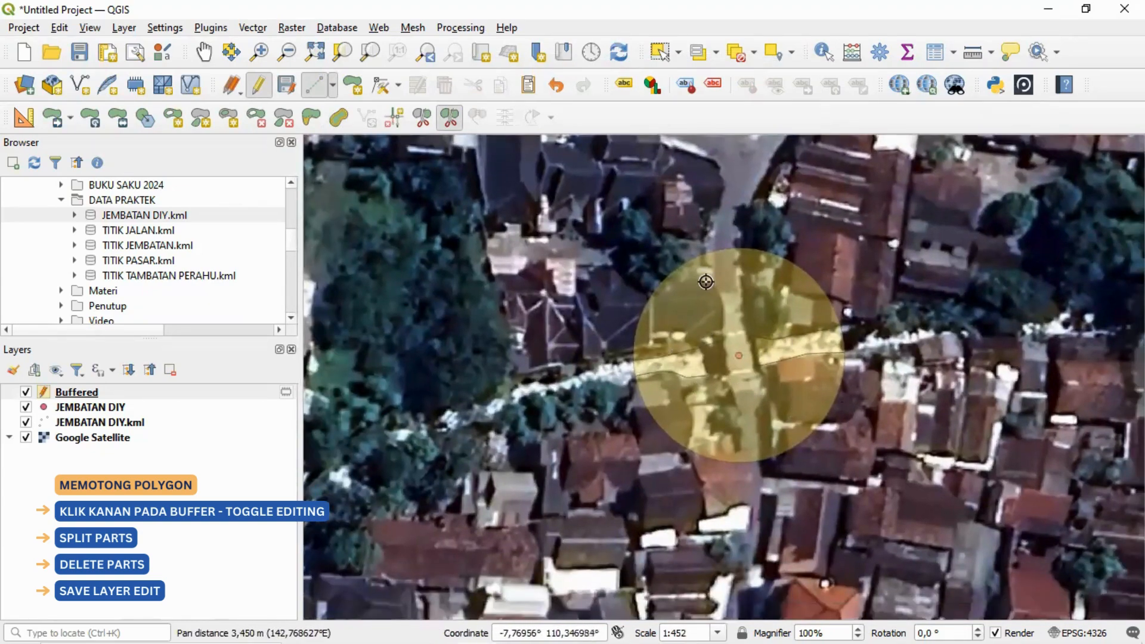
left_click(282, 121)
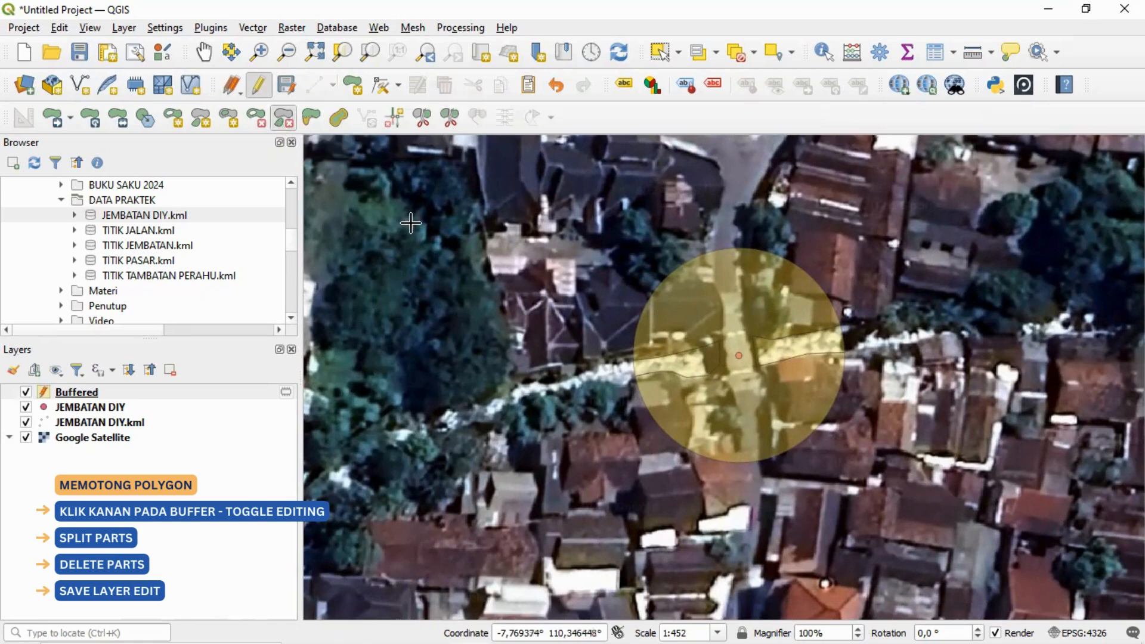
left_click(697, 364)
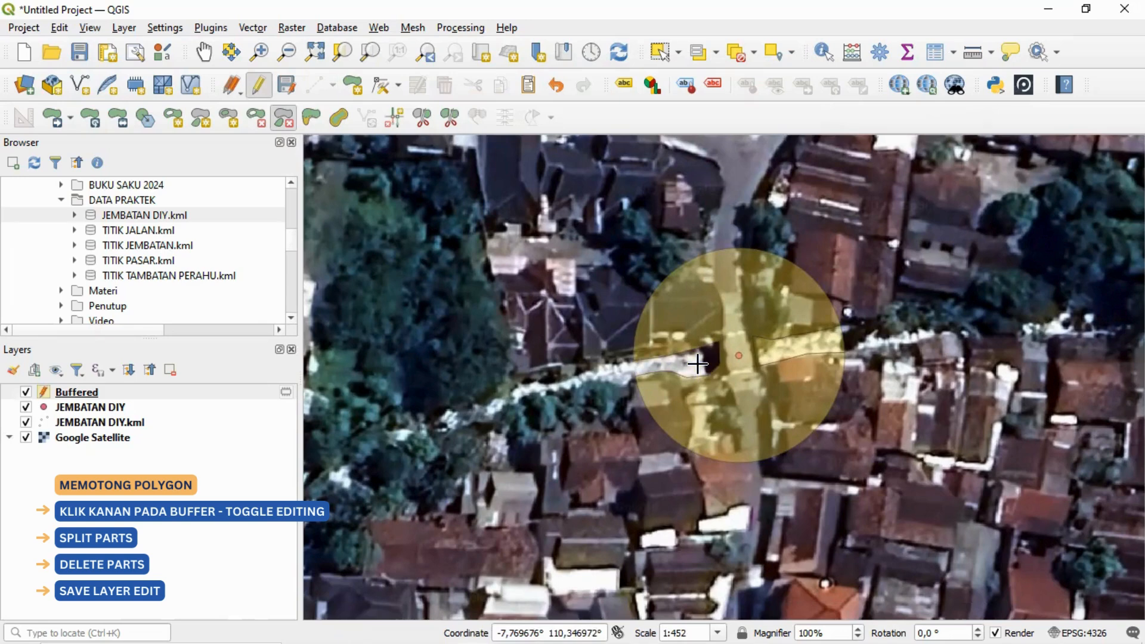
left_click(770, 351)
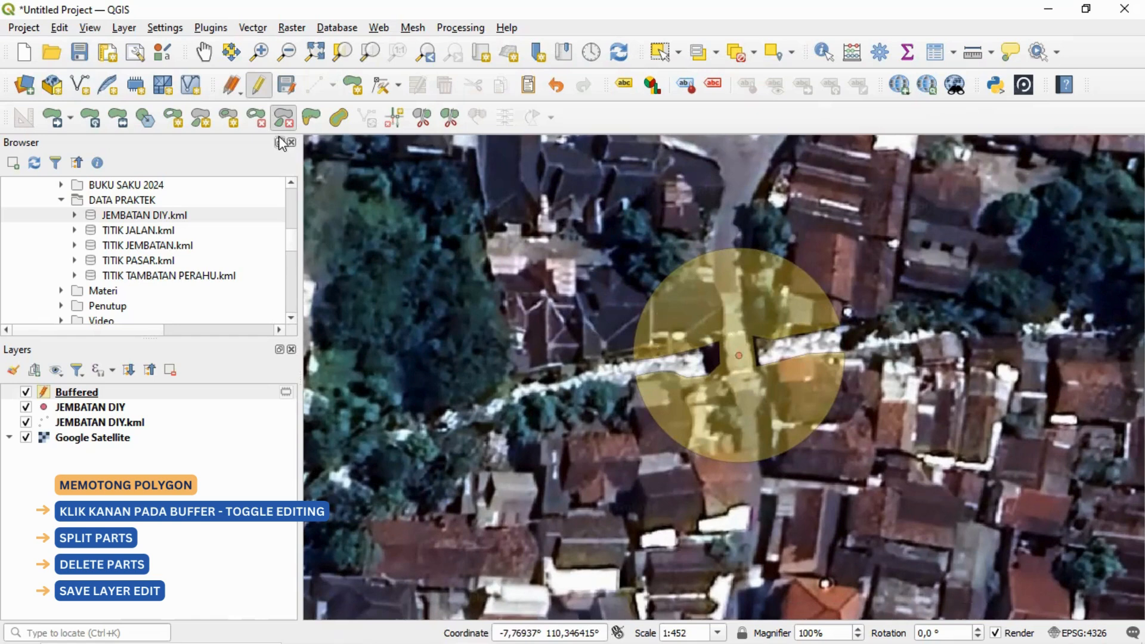
left_click(282, 89)
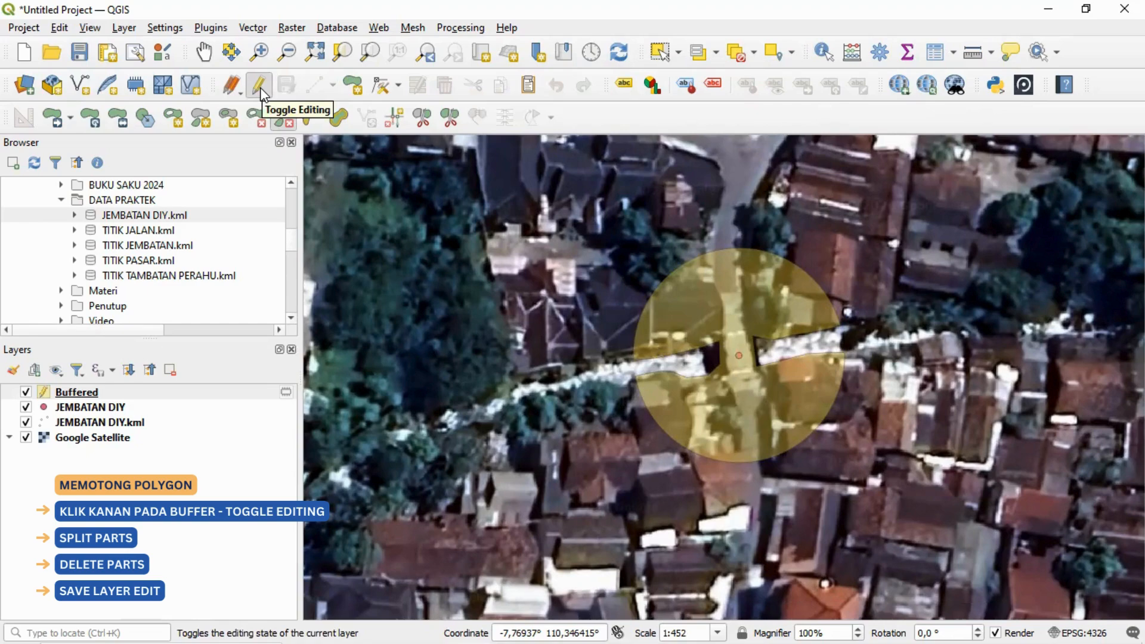
left_click(259, 87)
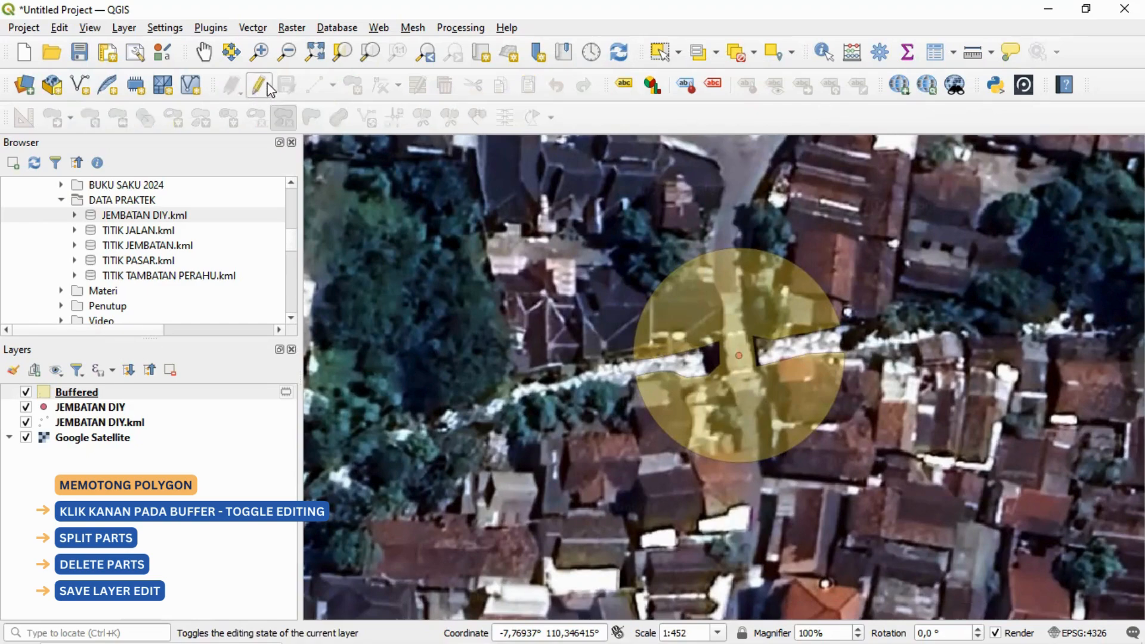
Step: Set up a new field named LUAS of type Decimal Number (real) in the Buffered layer's field calculator
left_click(283, 117)
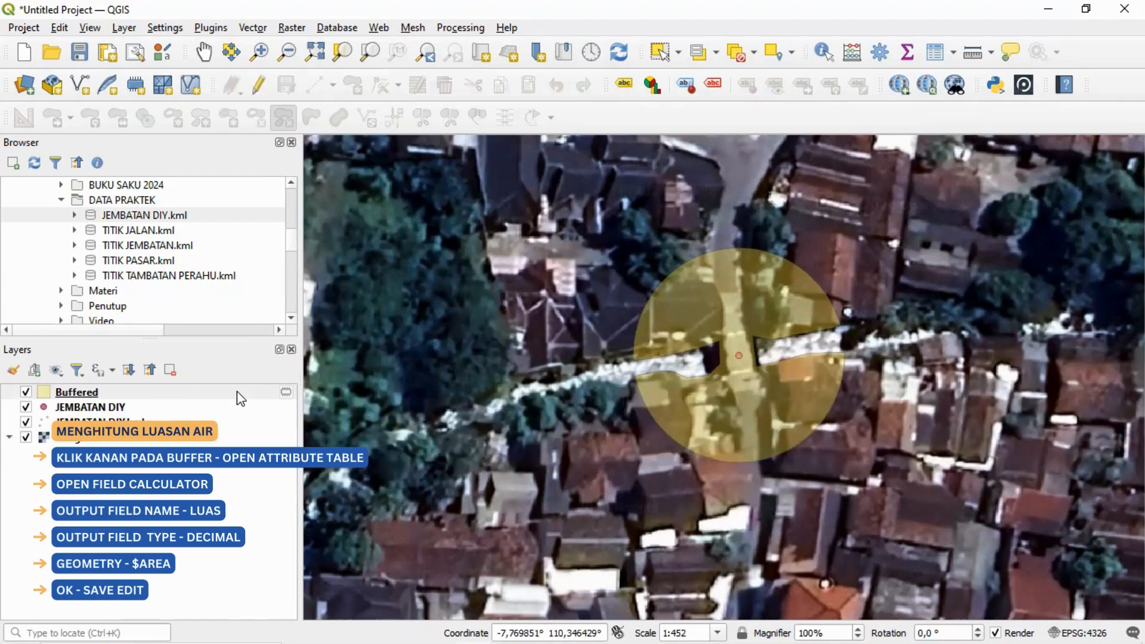
right_click(181, 394)
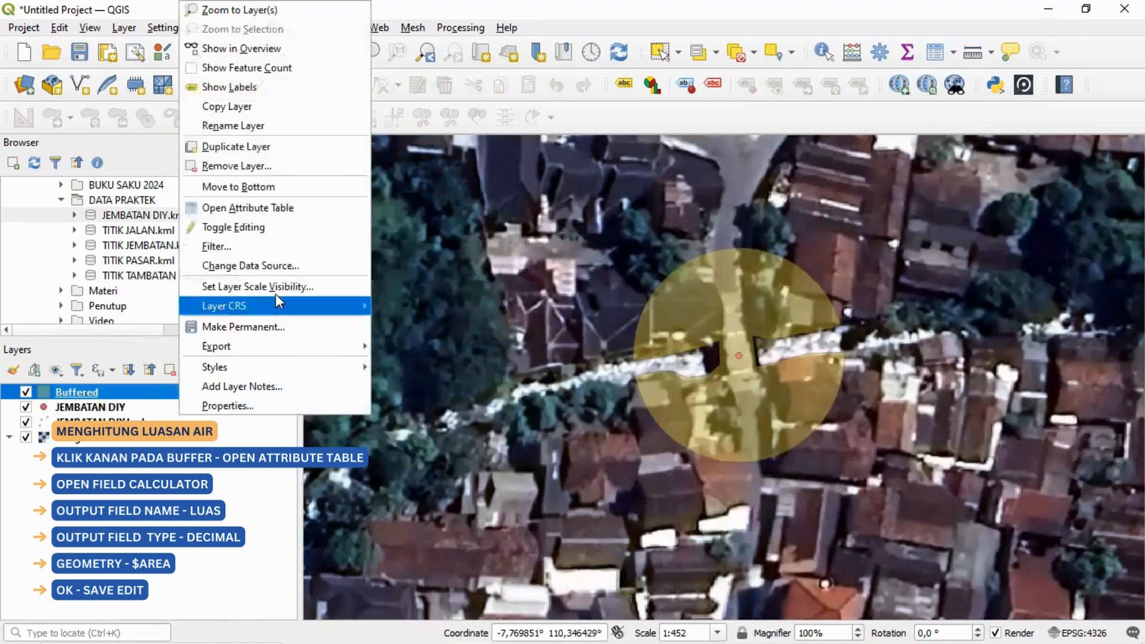
left_click(297, 220)
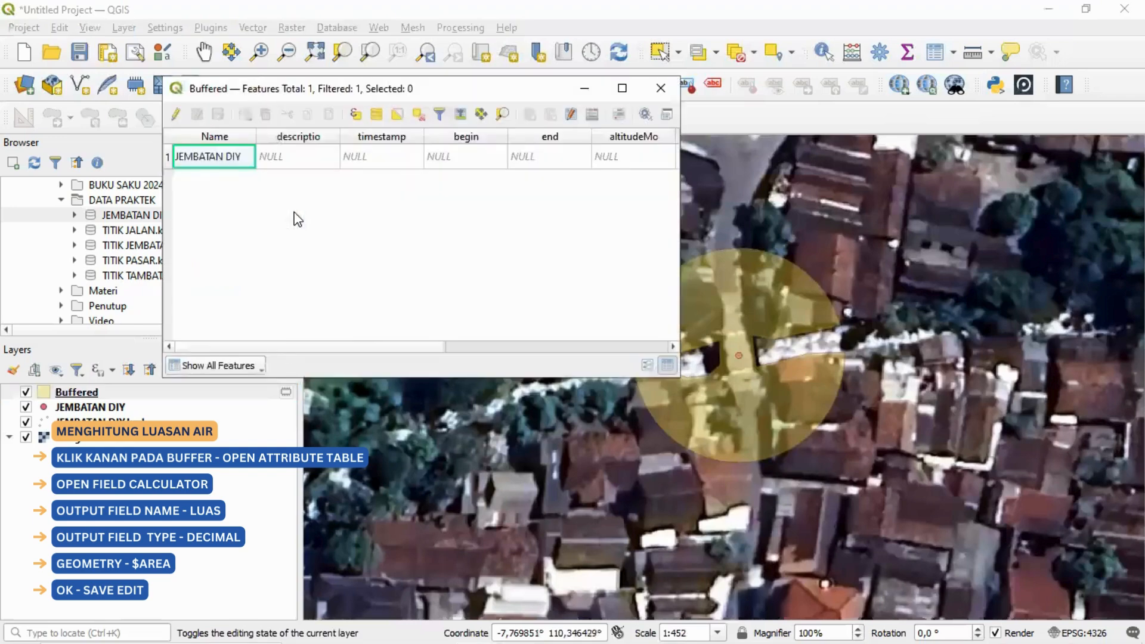
left_click(592, 116)
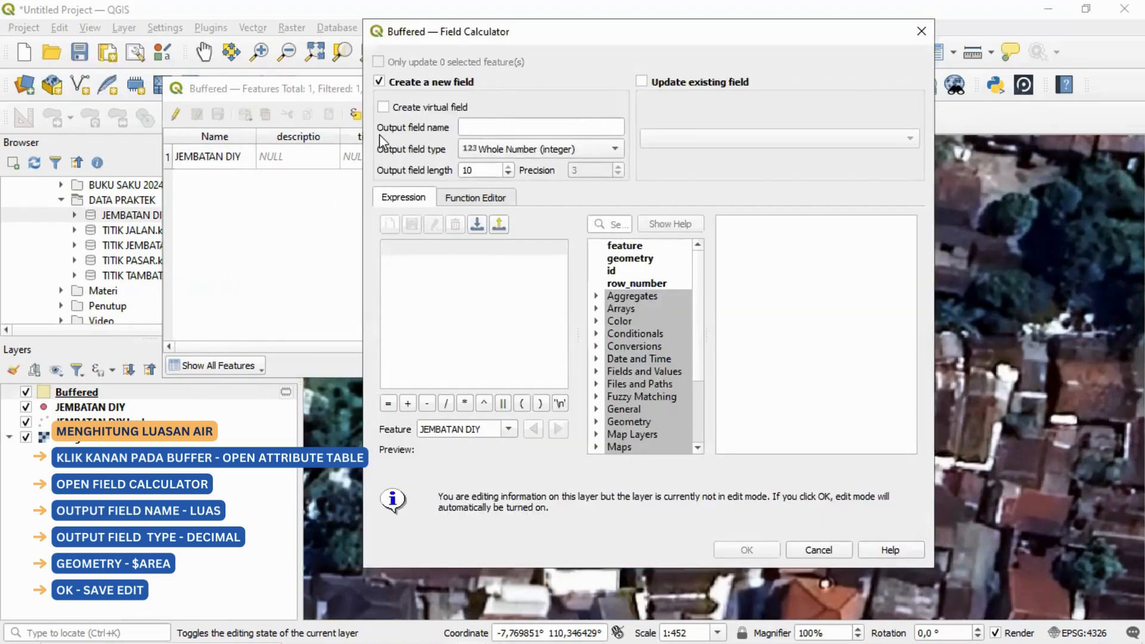
left_click(476, 123)
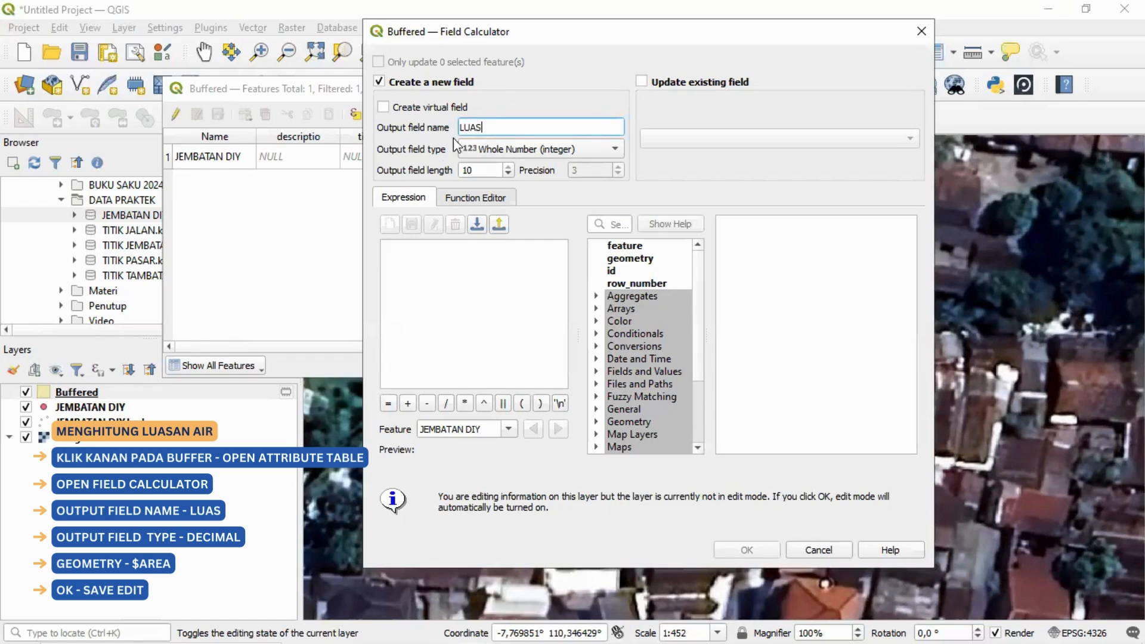
left_click(486, 158)
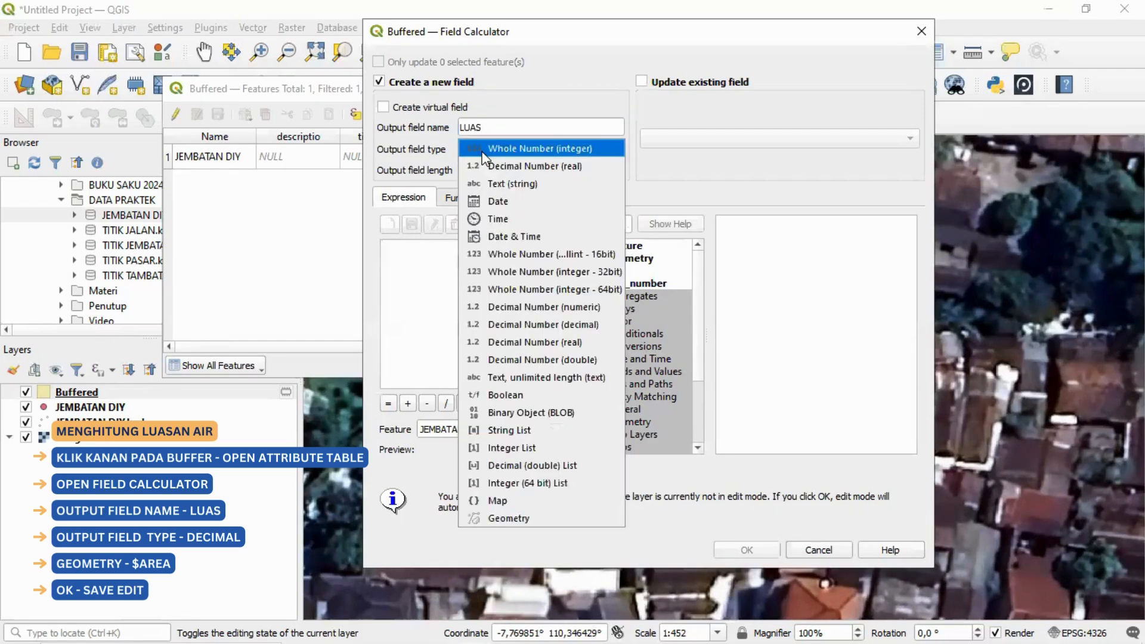
left_click(496, 165)
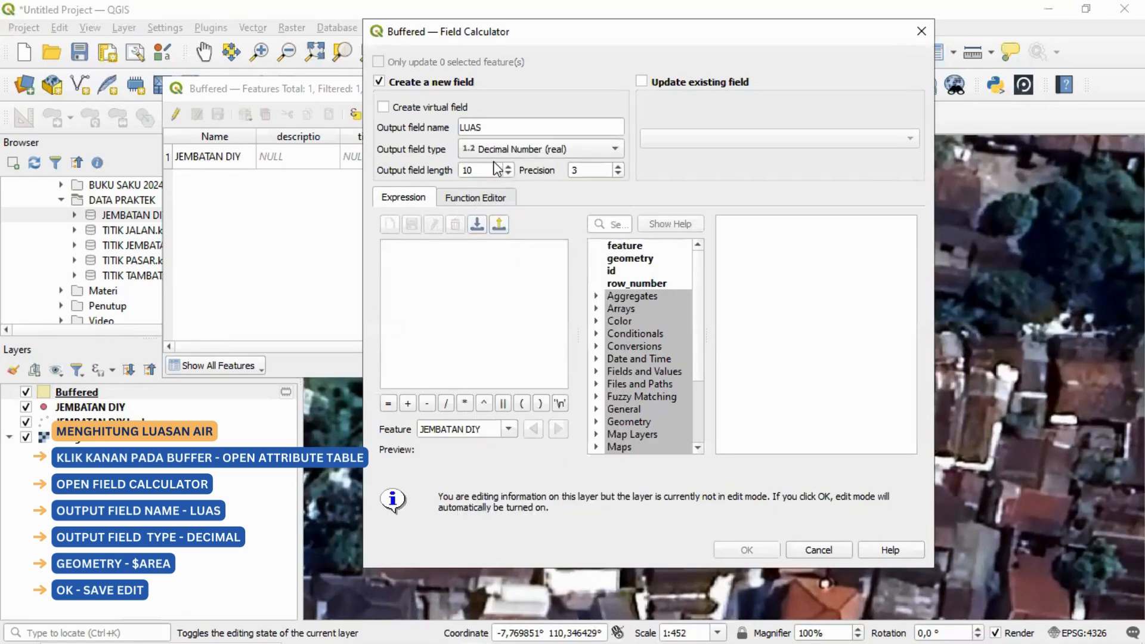
Step: Use the geometry function $area as the new field's expression and create the field
scroll(628, 372, "down", 1)
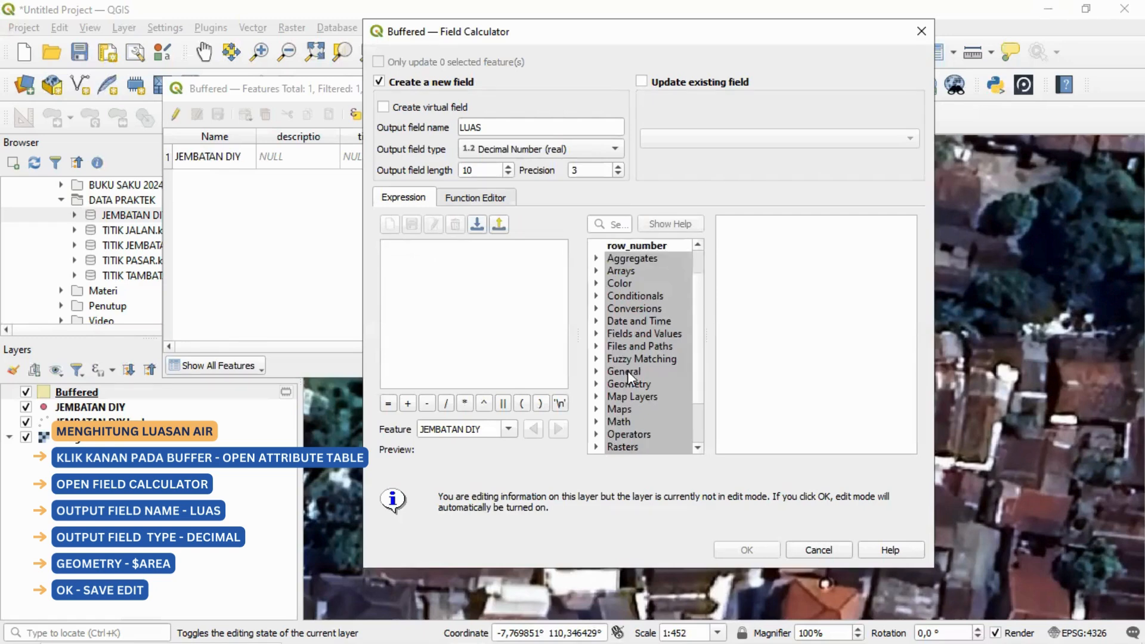
scroll(636, 263, "up", 1)
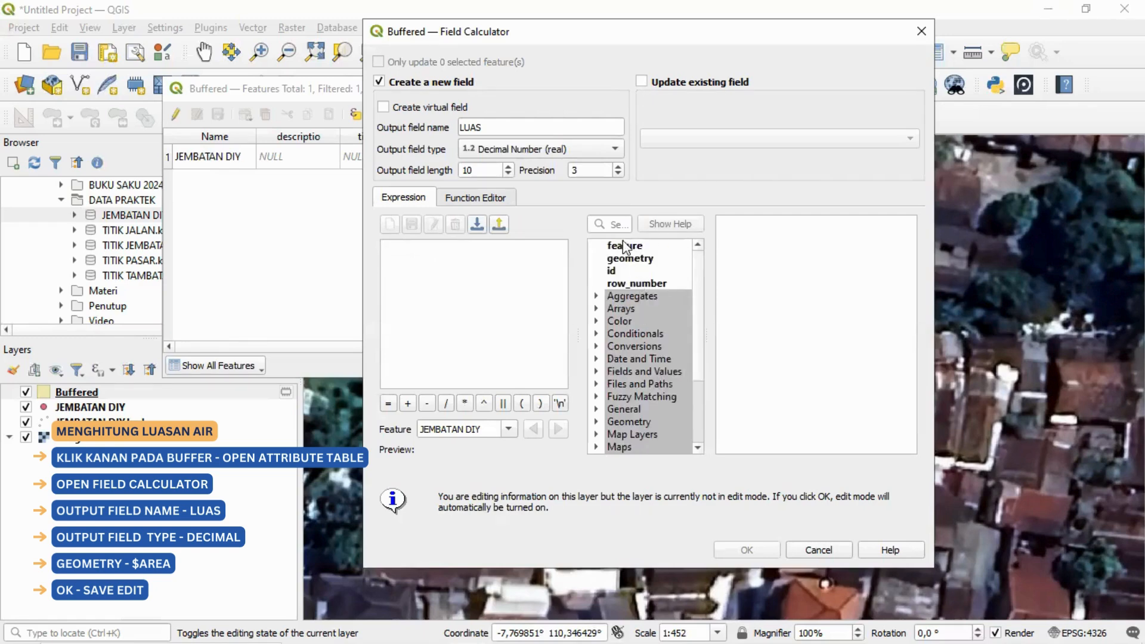
scroll(635, 353, "down", 1)
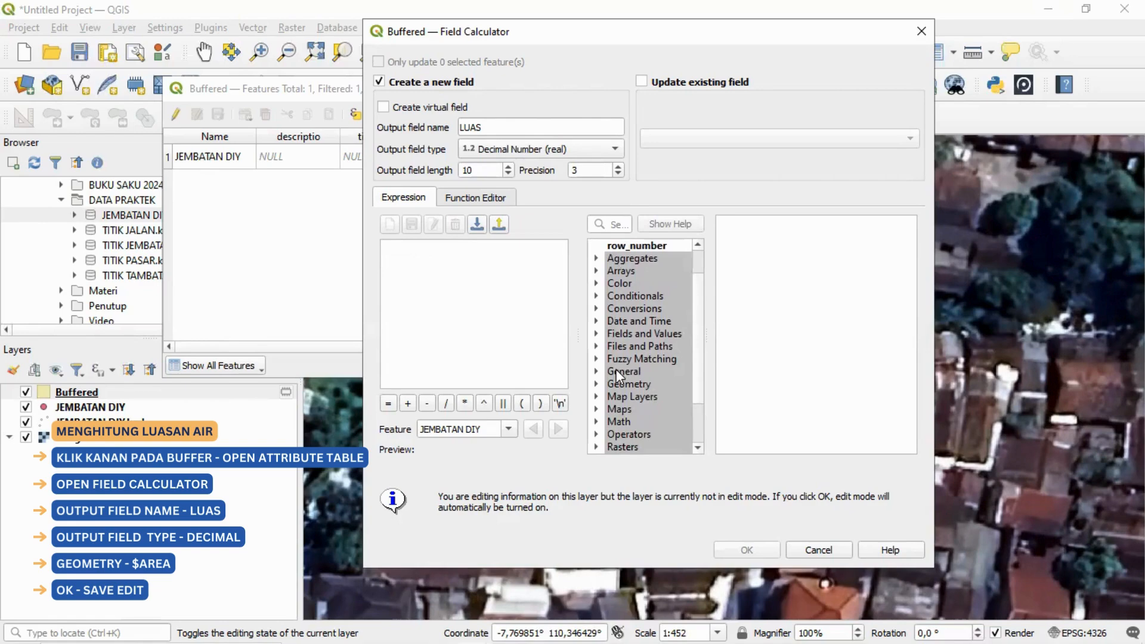
left_click(597, 384)
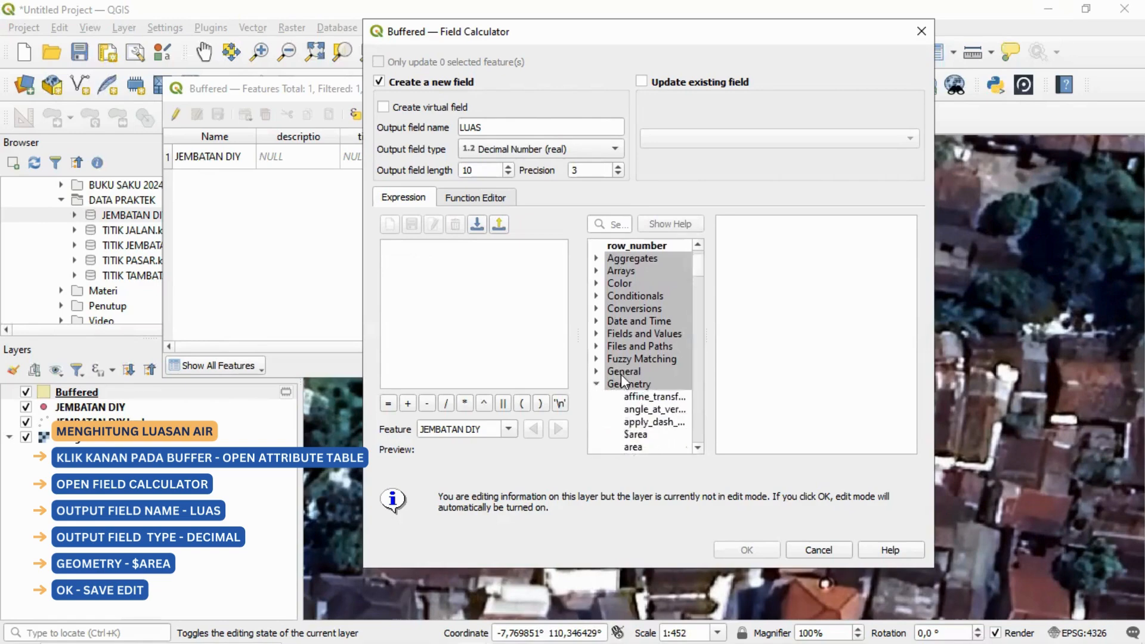
scroll(621, 374, "down", 1)
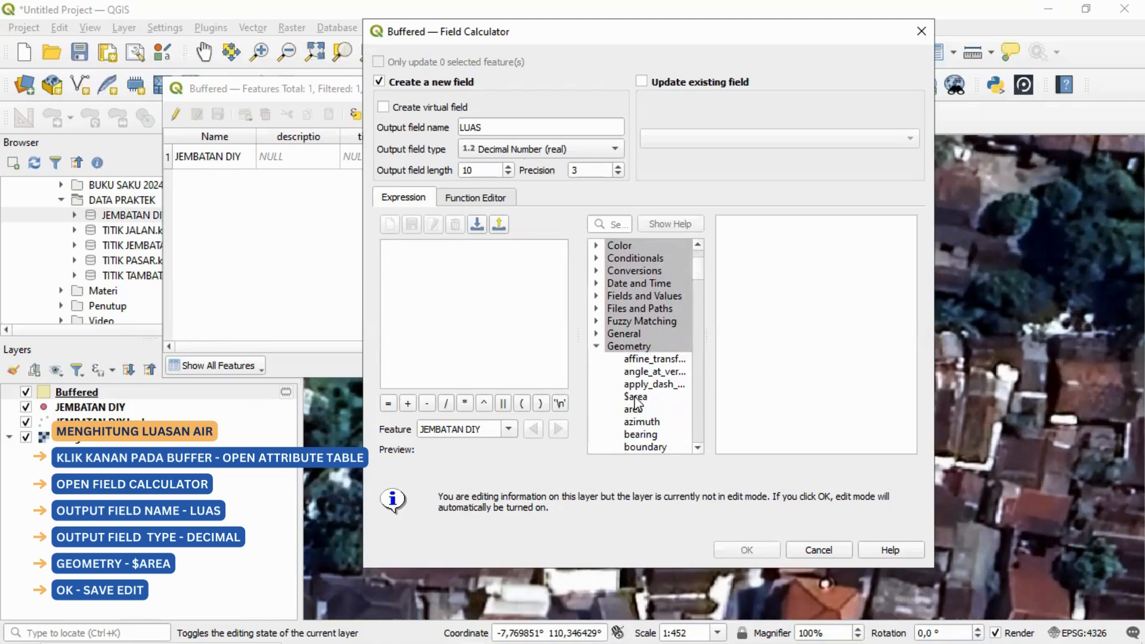
double_click(635, 398)
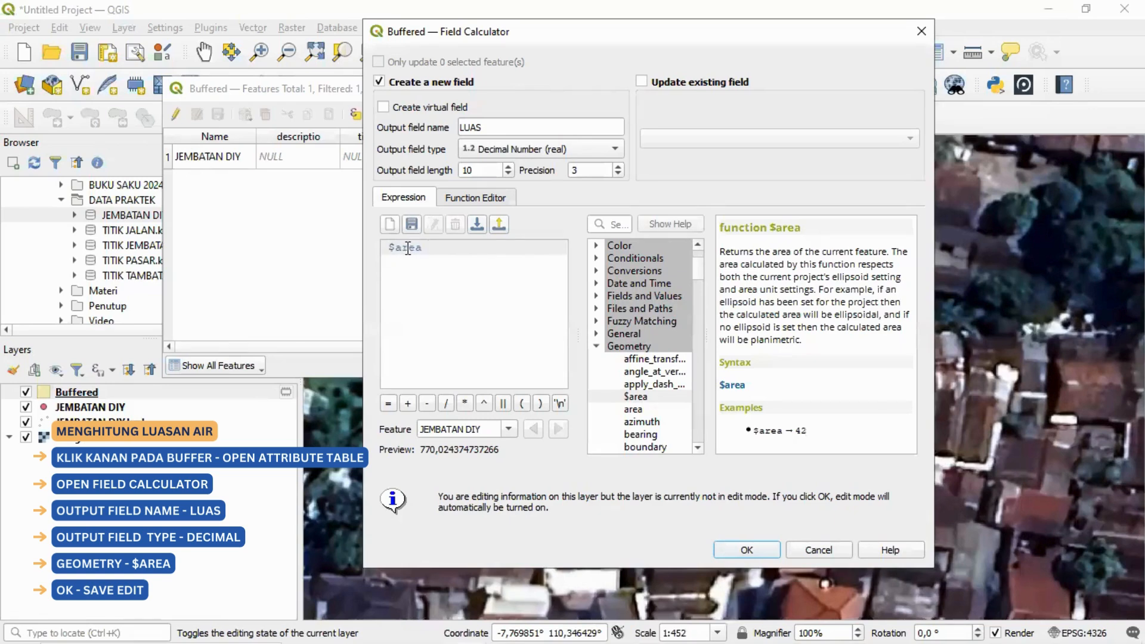
left_click(747, 550)
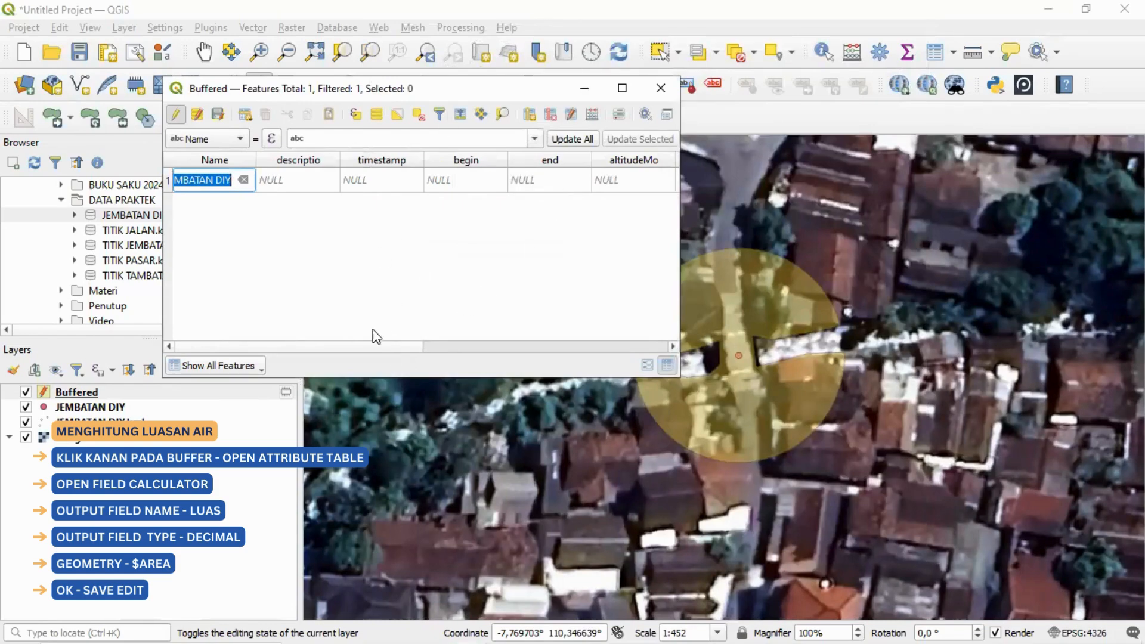
Step: Bring the LUAS column into view, save the Buffered layer's edits and end editing
left_click_drag(340, 348, 582, 350)
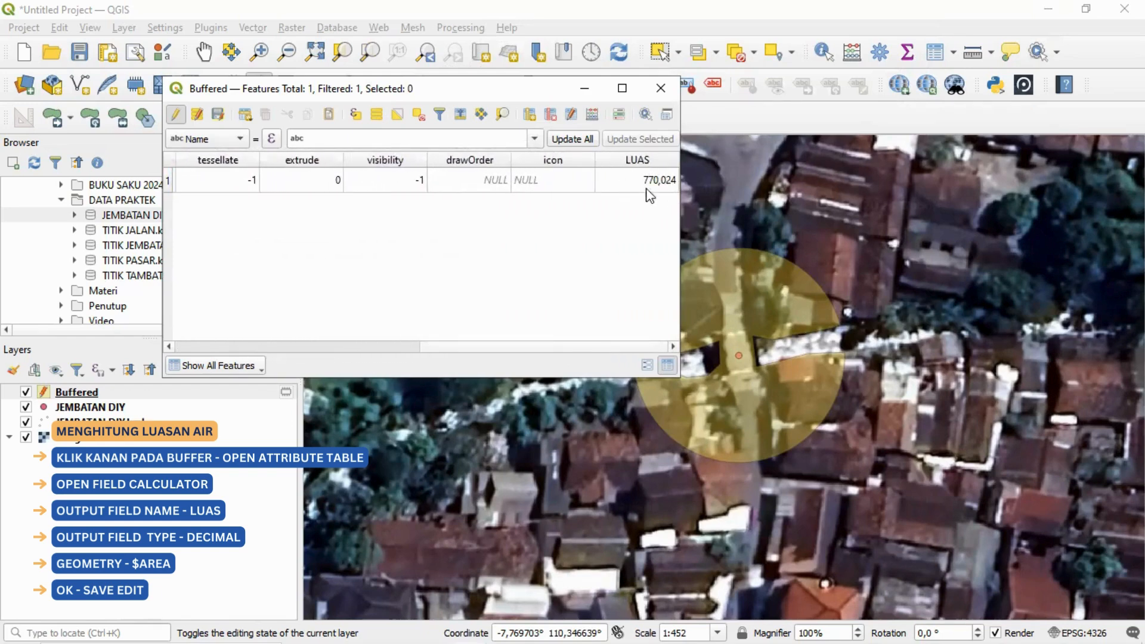
left_click(218, 118)
left_click(177, 115)
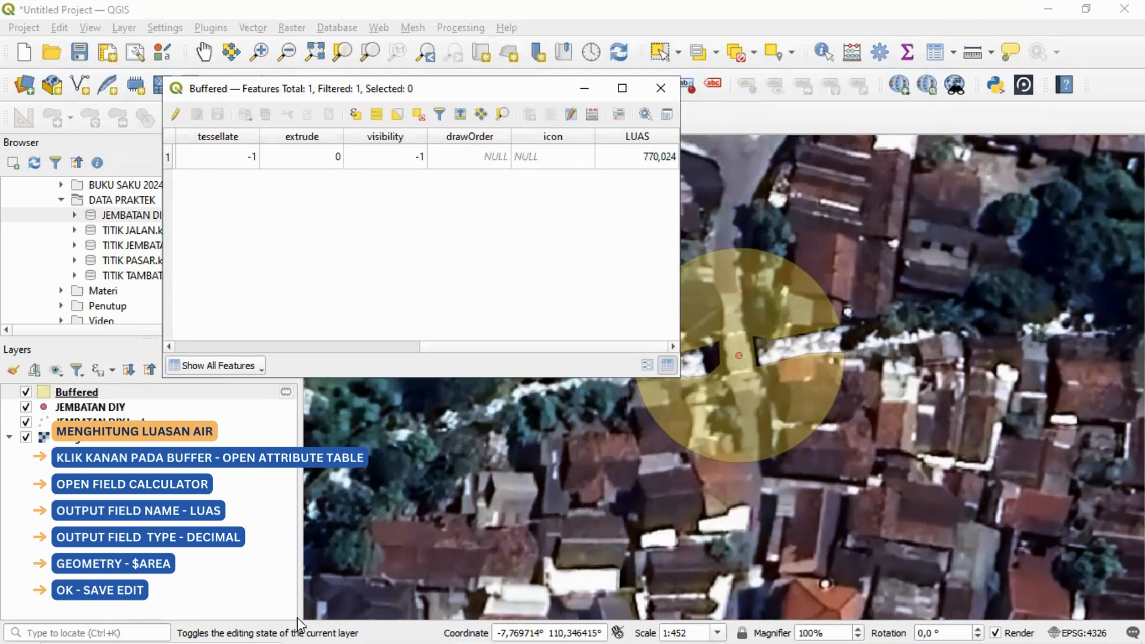
Step: Switch to the Excel calculation form and set Luas Terlayani Terkoreksi (LTt) in B32 to 0,07 hectares, then check the Luas faktor pembatas cell
mouse_move(303, 625)
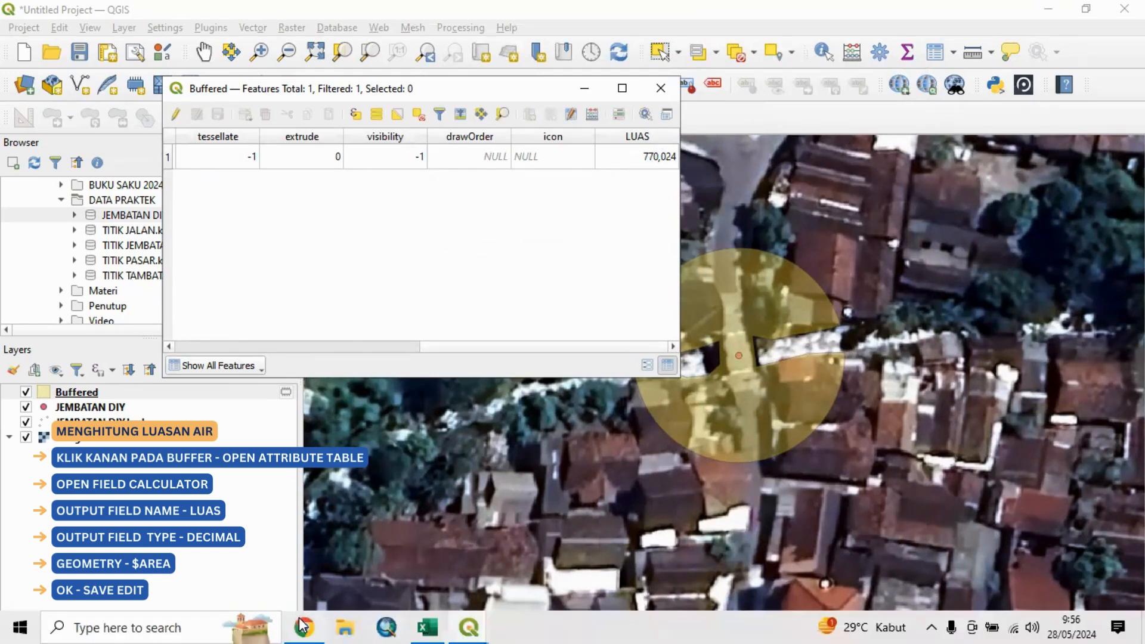
left_click(434, 626)
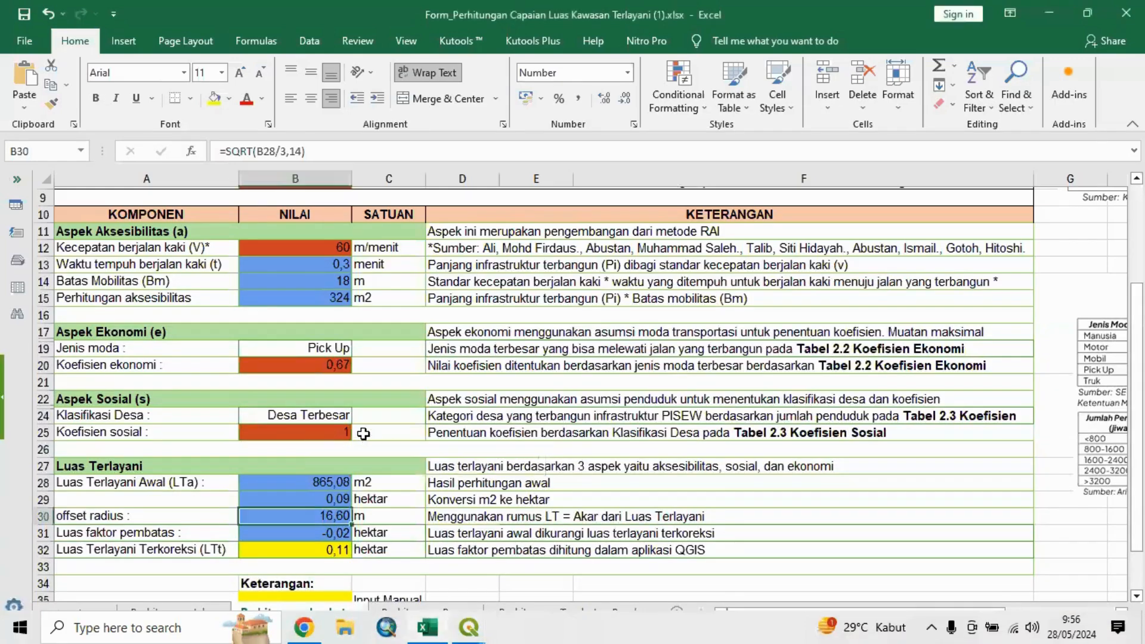
scroll(363, 435, "down", 1)
scroll(363, 436, "down", 1)
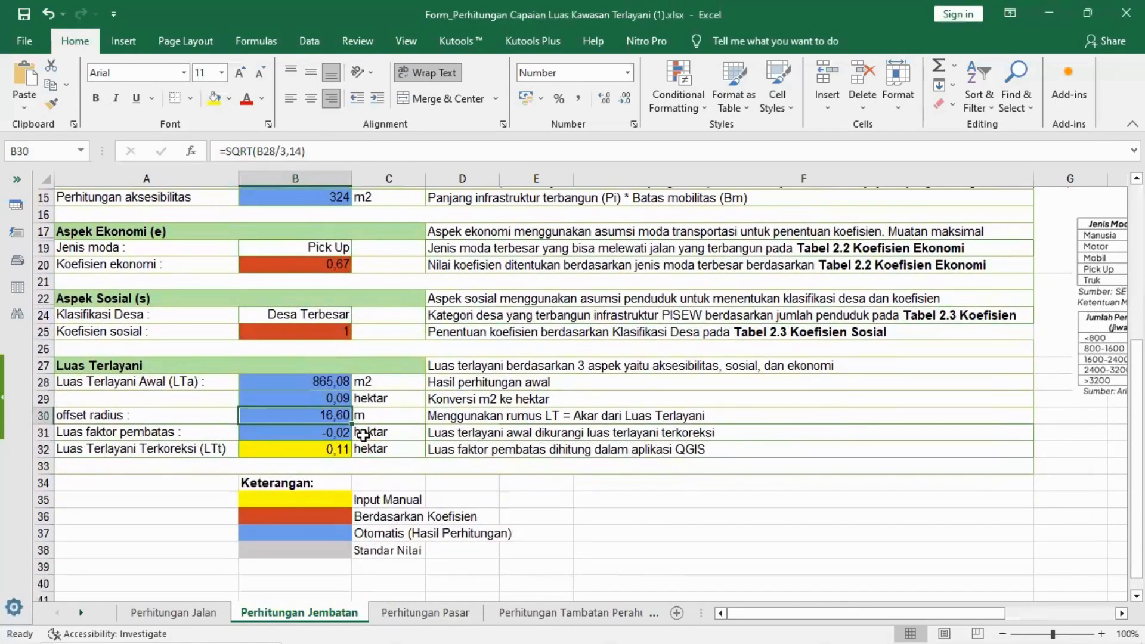
left_click(340, 449)
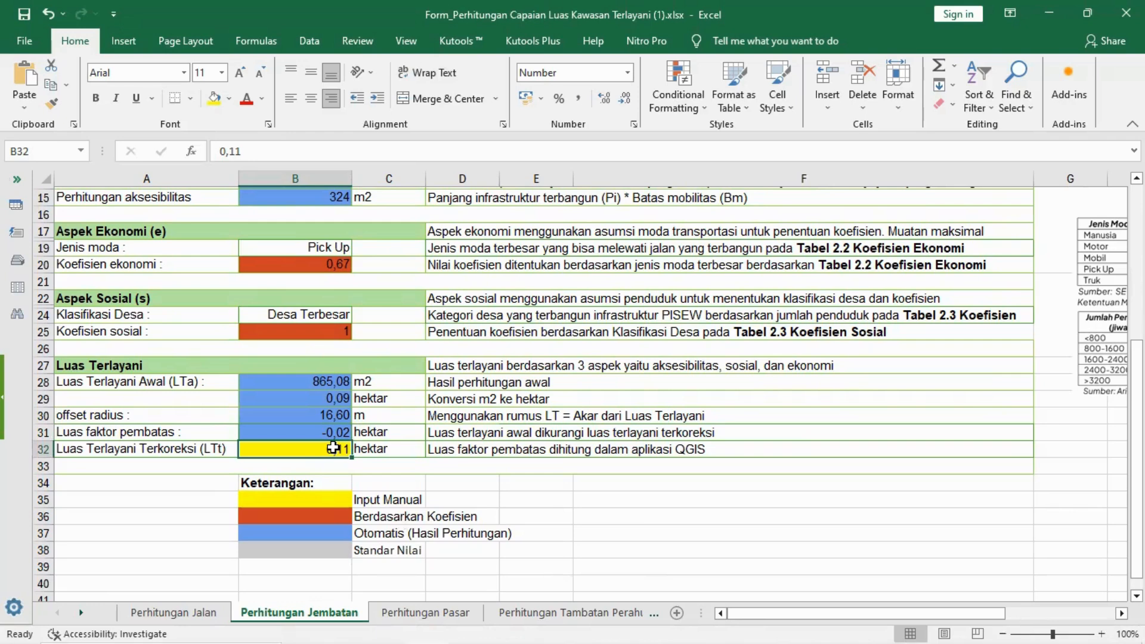
type("07")
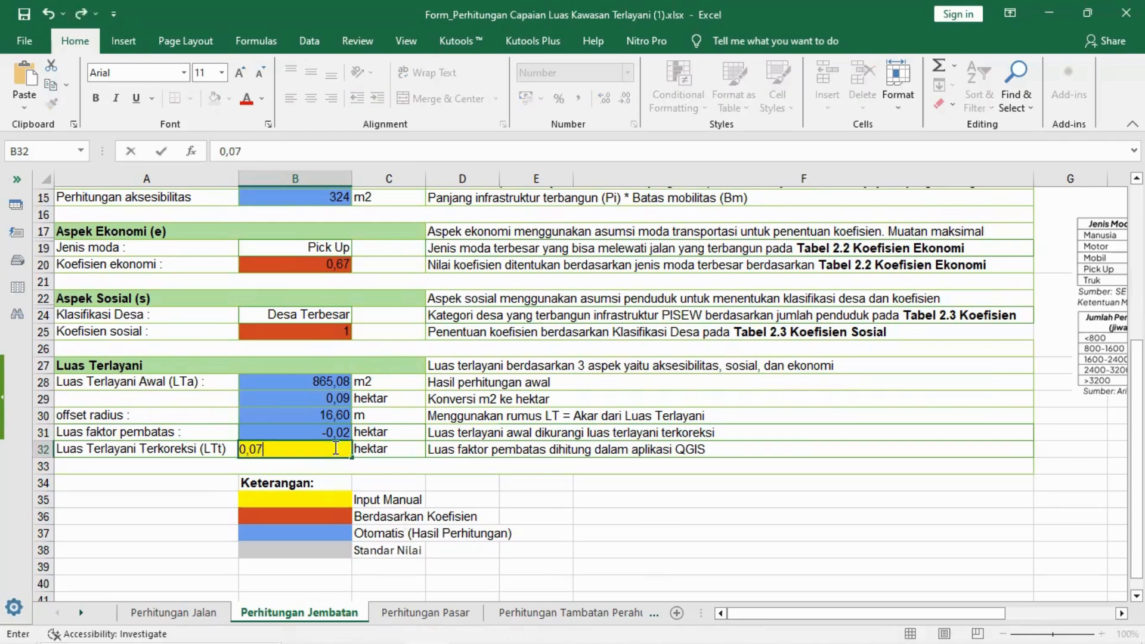
key("Return")
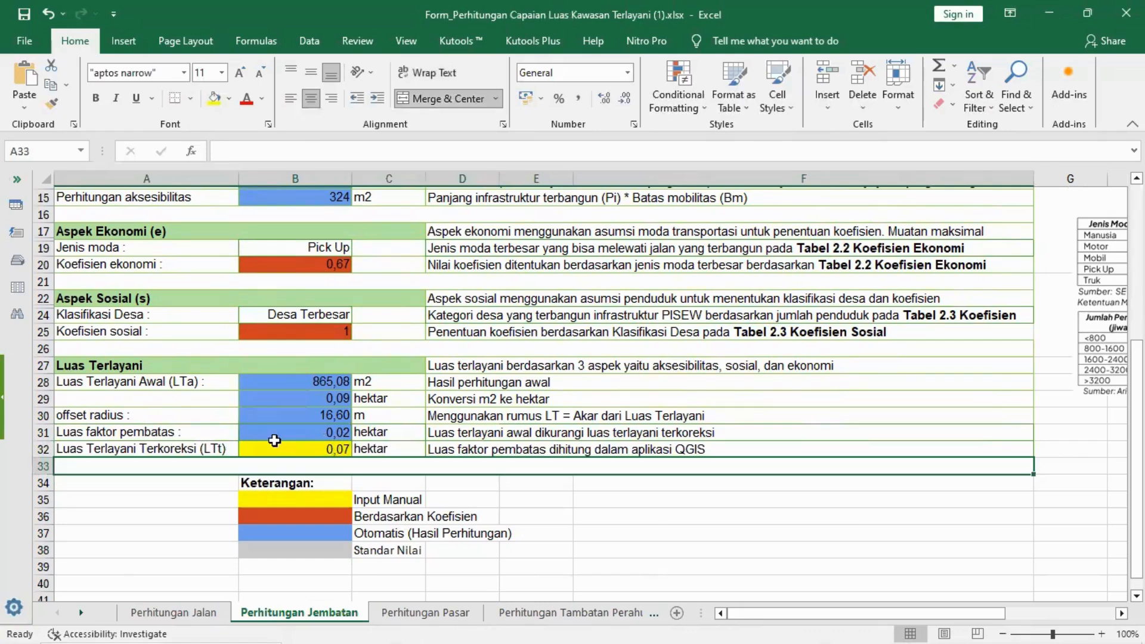
left_click(328, 432)
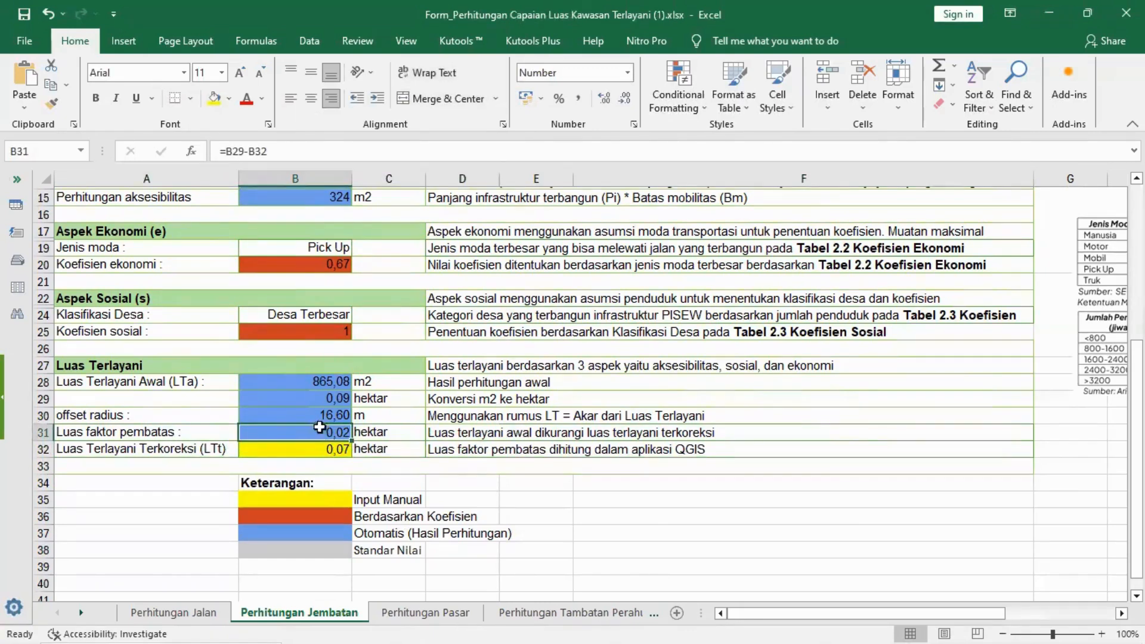
Step: Switch to QGIS and export the Buffered layer to Downloads as the ESRI Shapefile LUAS CAPAIAN DESA DIY with CRS ESRI:54034 - World_Cylindrical_Equal_Area
mouse_move(477, 624)
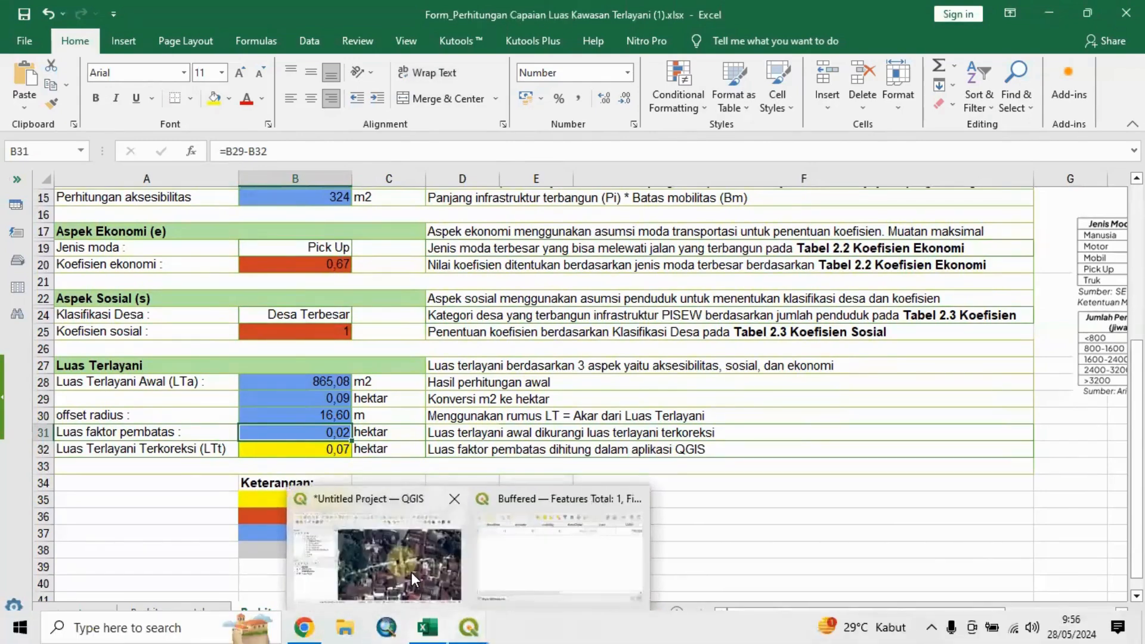
left_click(376, 555)
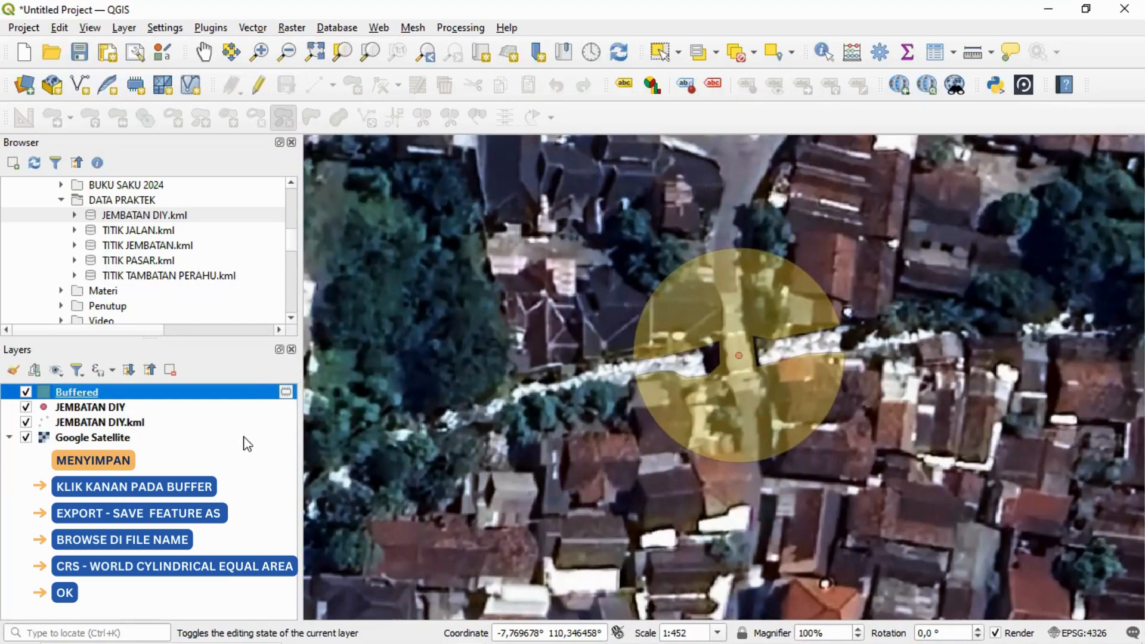
right_click(258, 392)
mouse_move(389, 343)
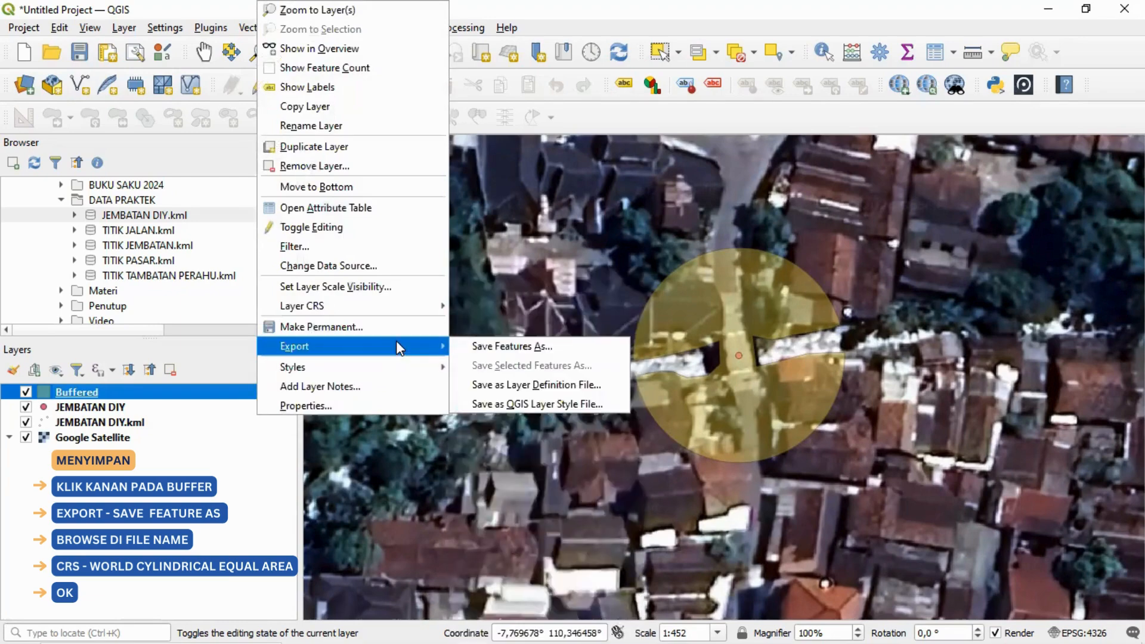
left_click(602, 341)
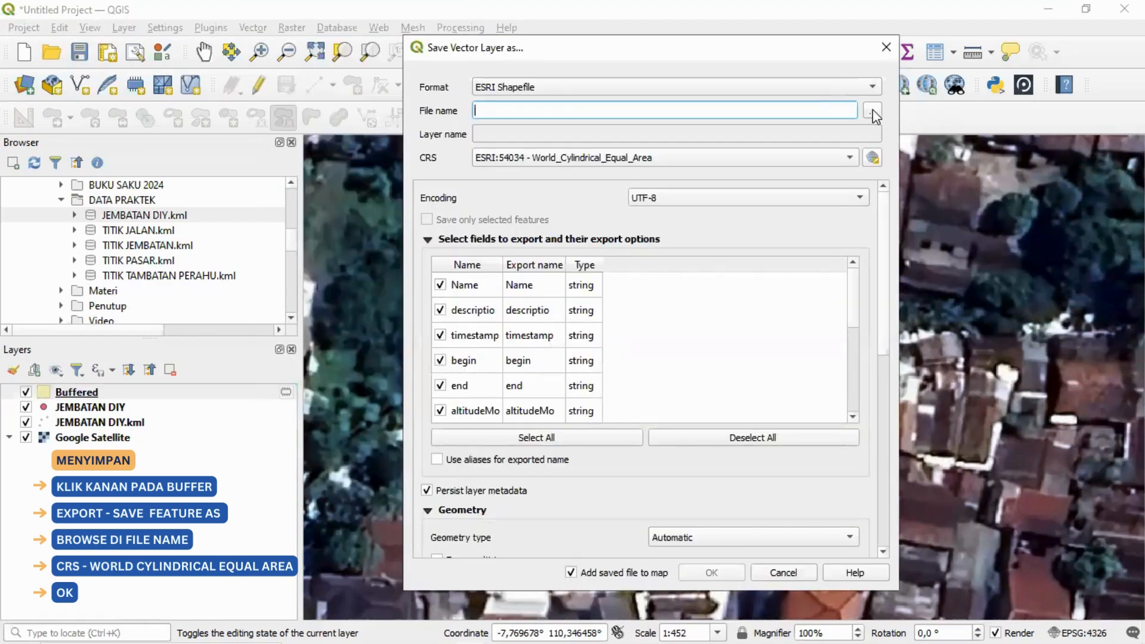
left_click(873, 113)
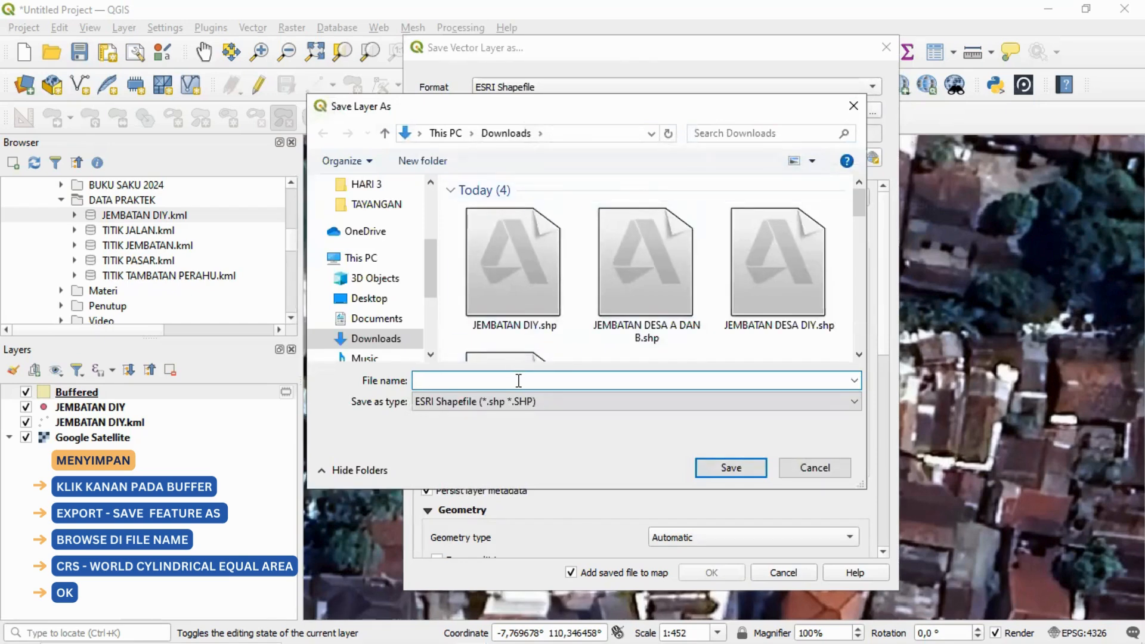
type("LUAS CAPAIAN")
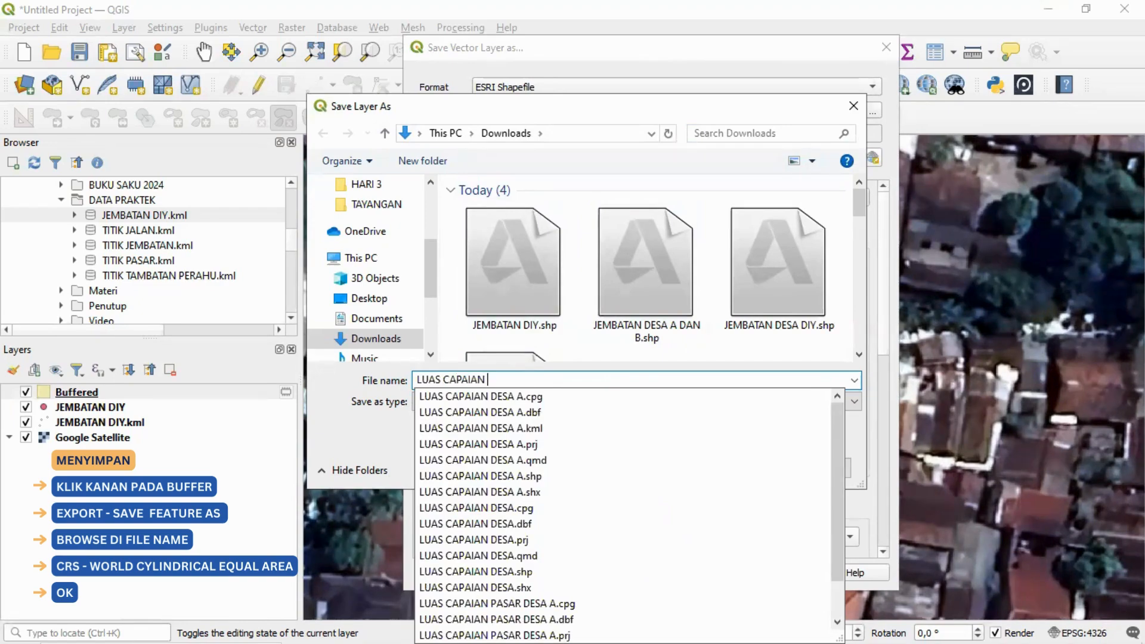
type(" DESA DI")
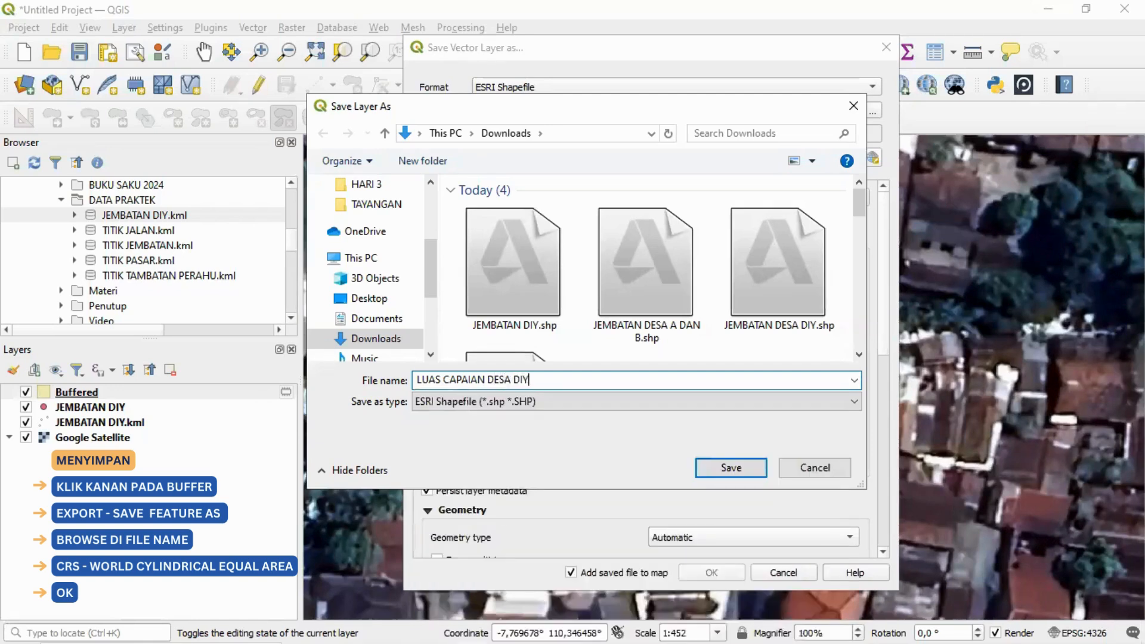
type("Y")
left_click(729, 468)
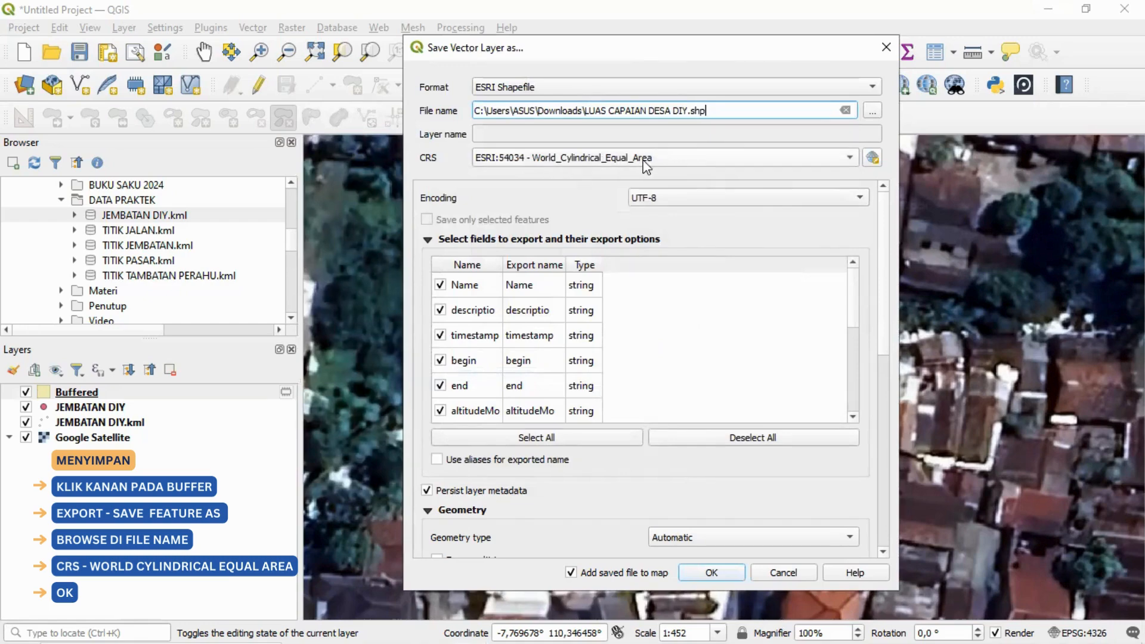
left_click(708, 575)
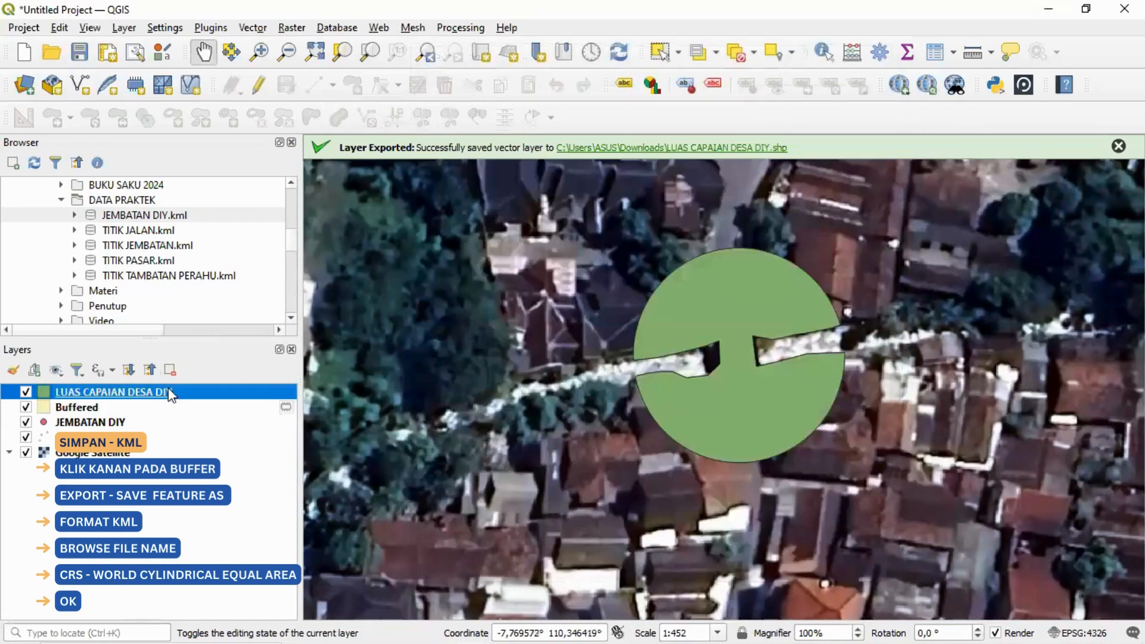
Step: Start exporting the Buffered layer's features with the format set to Keyhole Markup Language [KML]
left_click(89, 408)
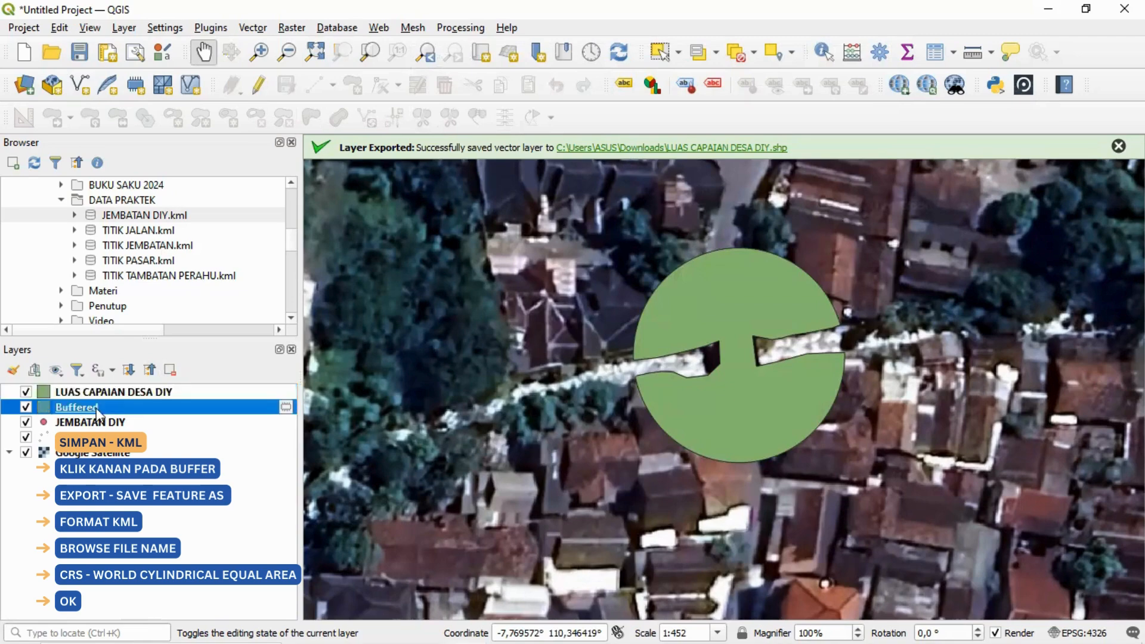
right_click(202, 407)
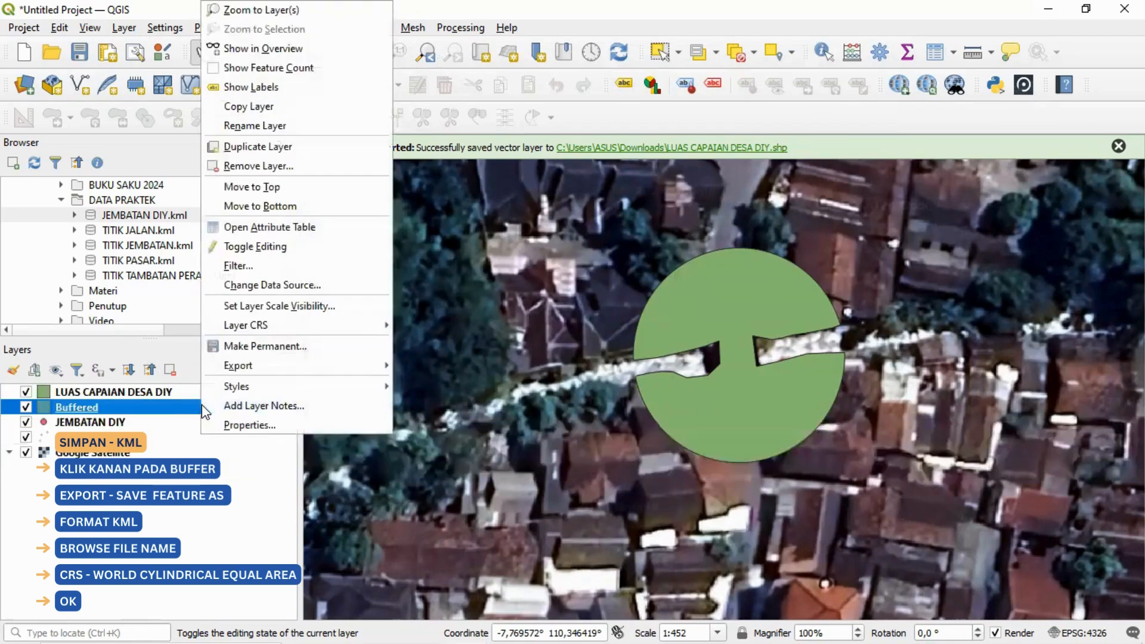
mouse_move(376, 370)
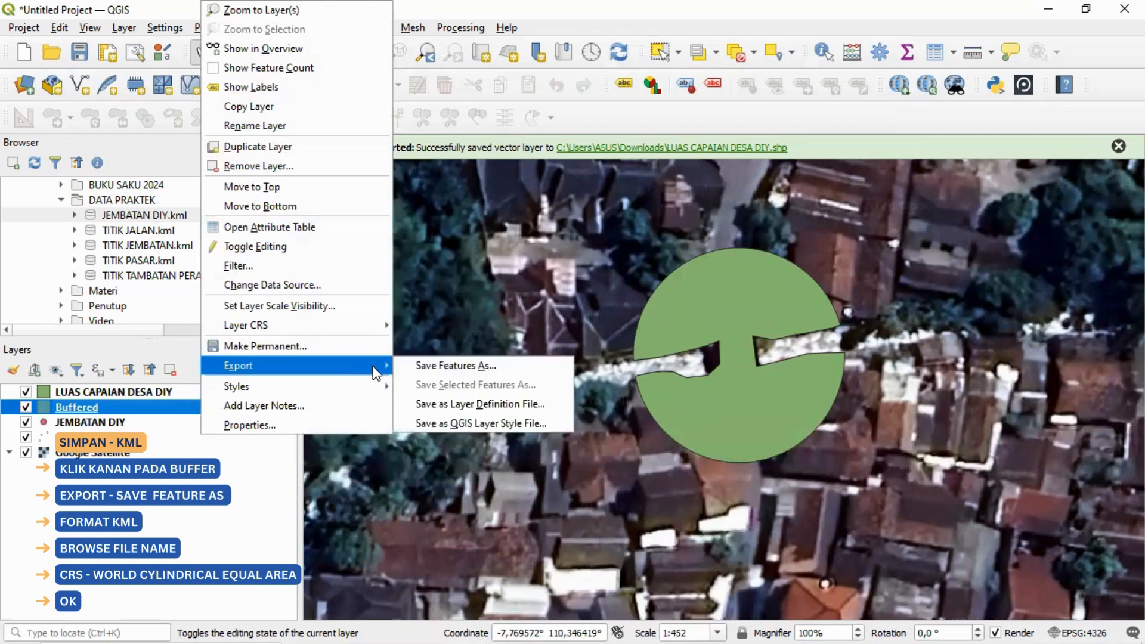
left_click(561, 366)
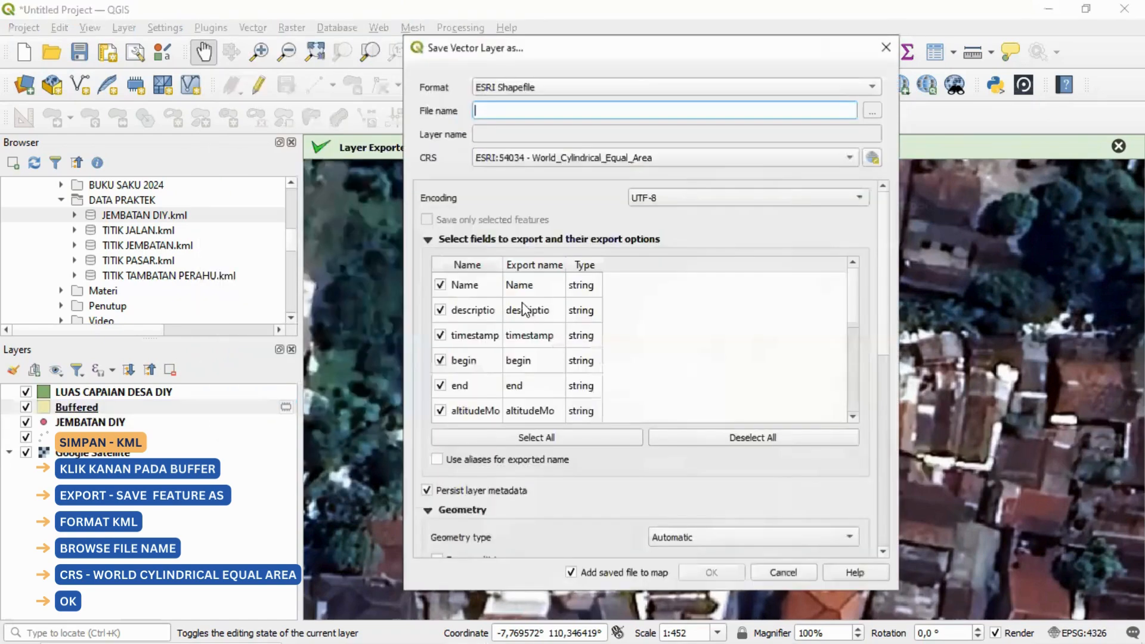
left_click(567, 87)
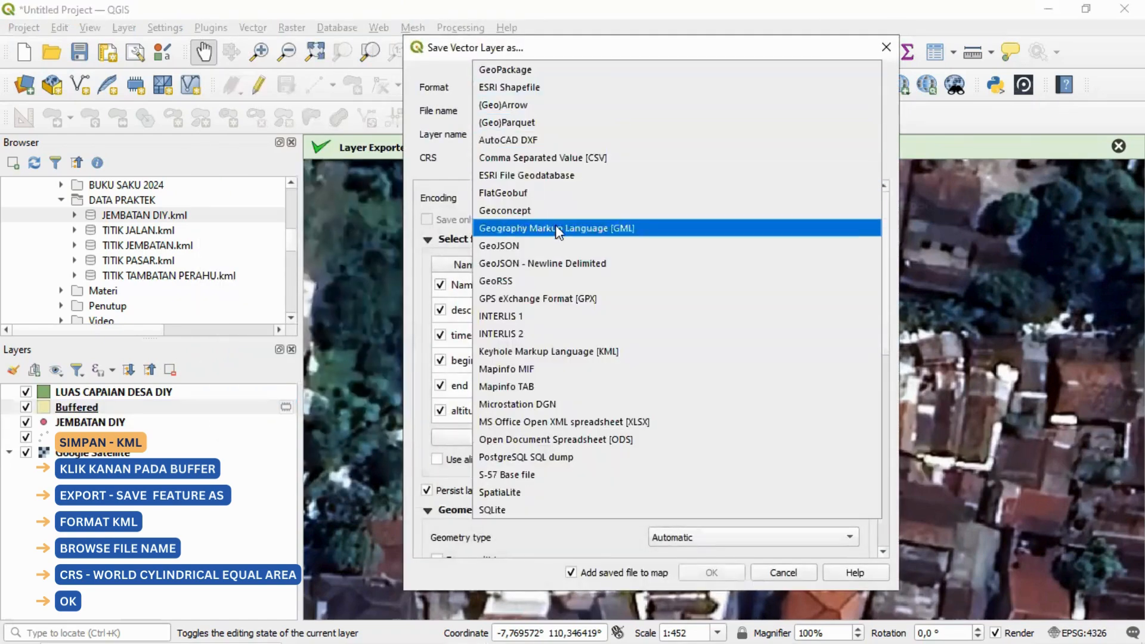
left_click(555, 355)
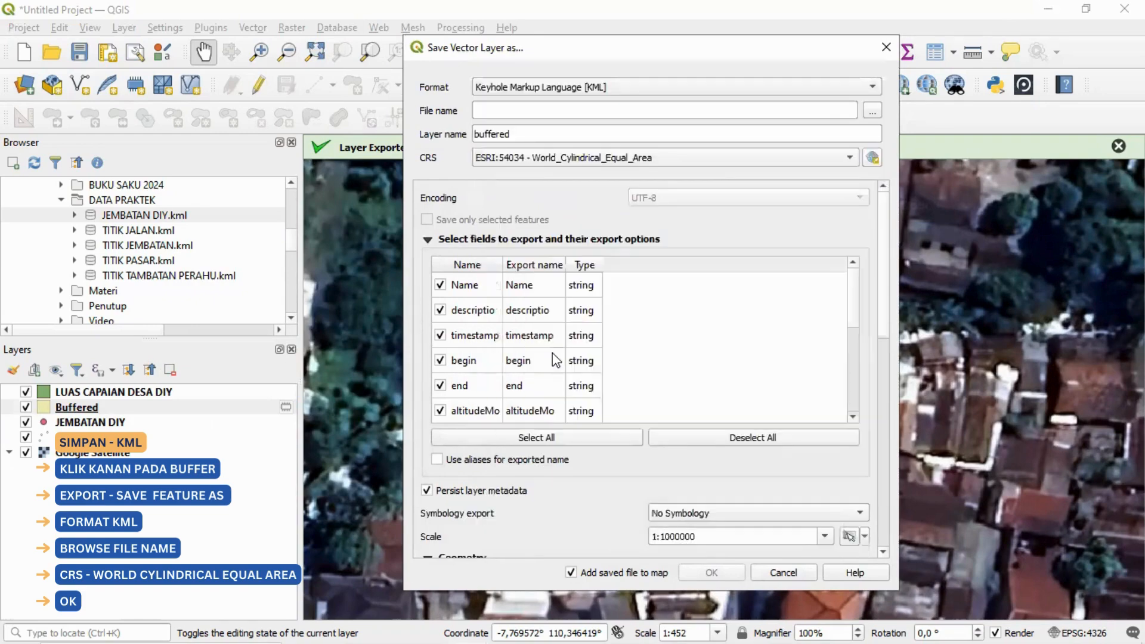
Step: Set the export file to LUAS CAPAIAN DESA DIY JEMBATAN.kml in the Downloads folder
left_click(872, 113)
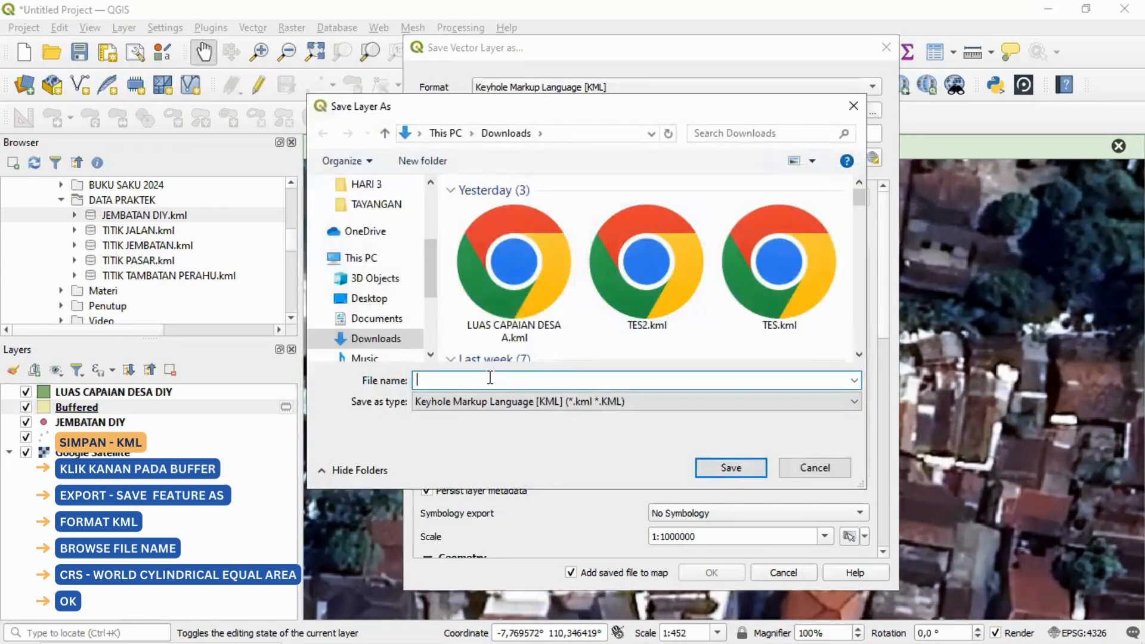
type("LUAS CAP")
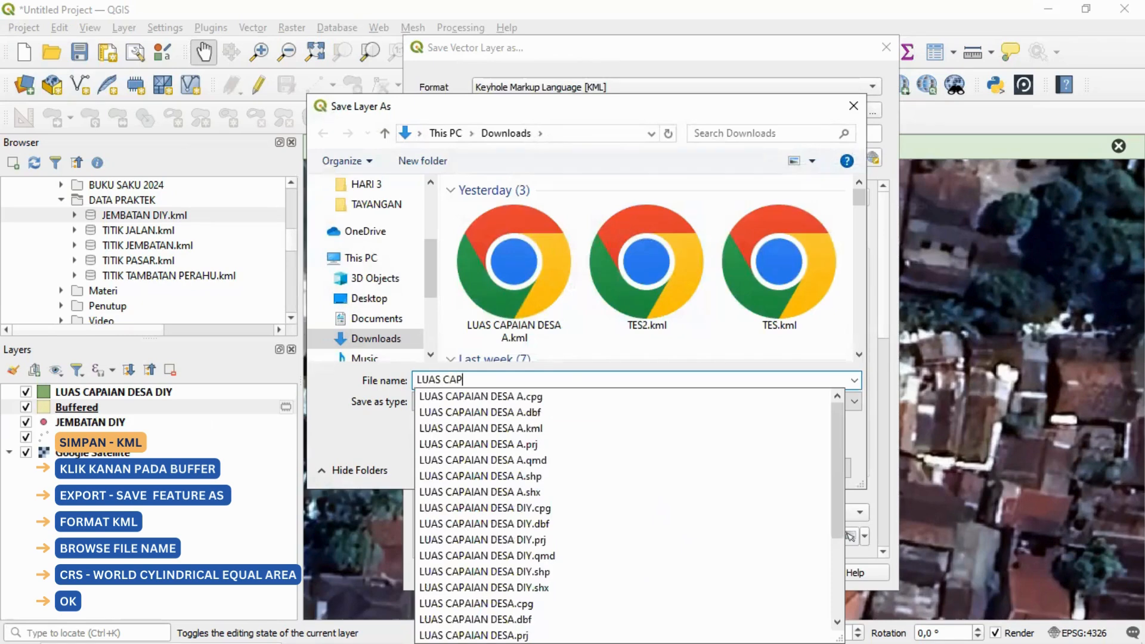
type("AIAN DESA DIY")
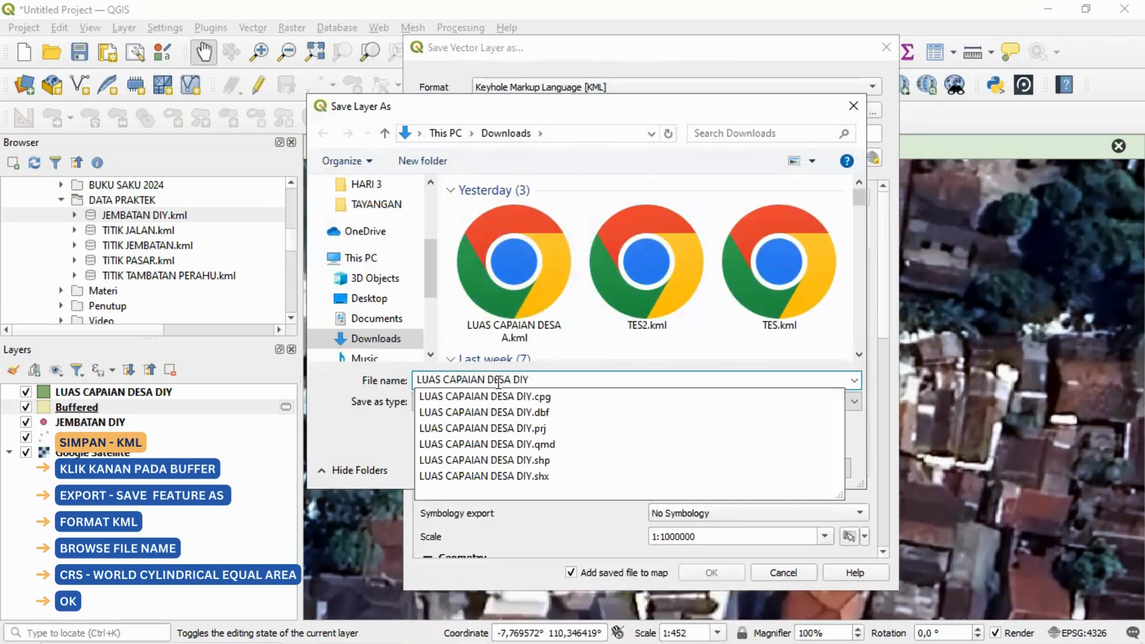
type(" JEMBATAN")
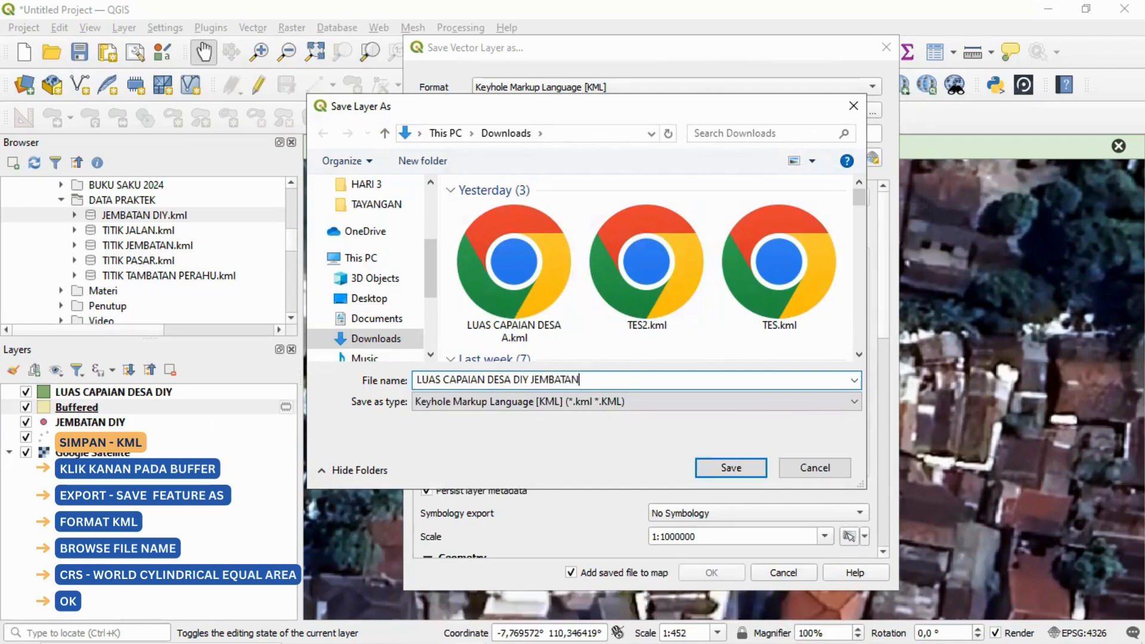
left_click(755, 468)
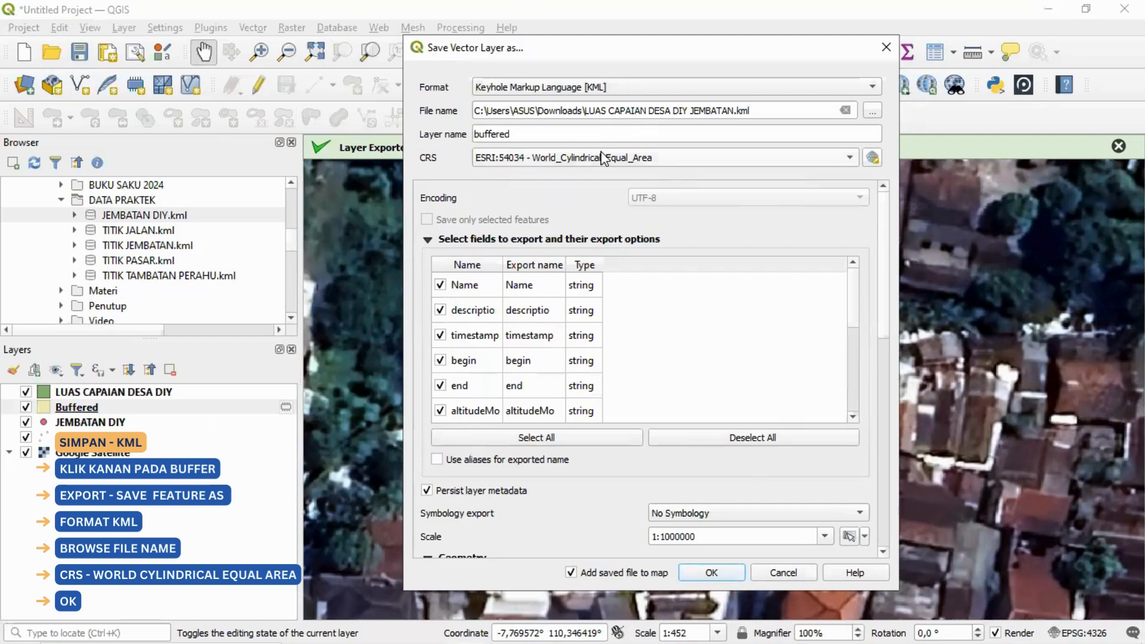
Step: Export with CRS ESRI:54034 - World_Cylindrical_Equal_Area, add the exported buffered item to the map and dismiss the export notification
left_click(665, 162)
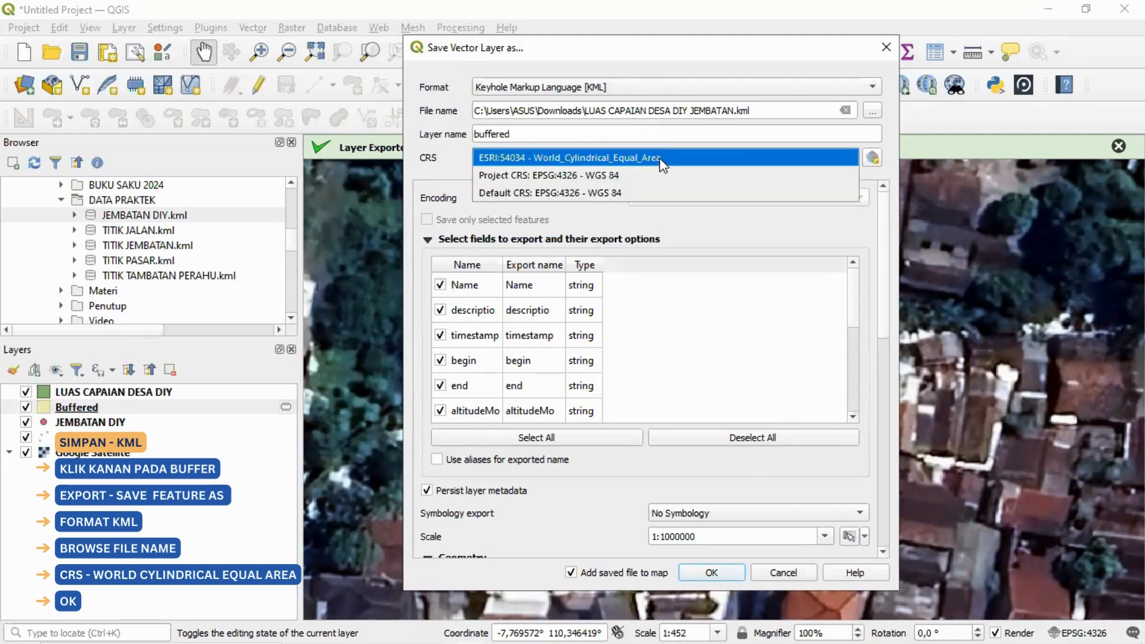
left_click(662, 162)
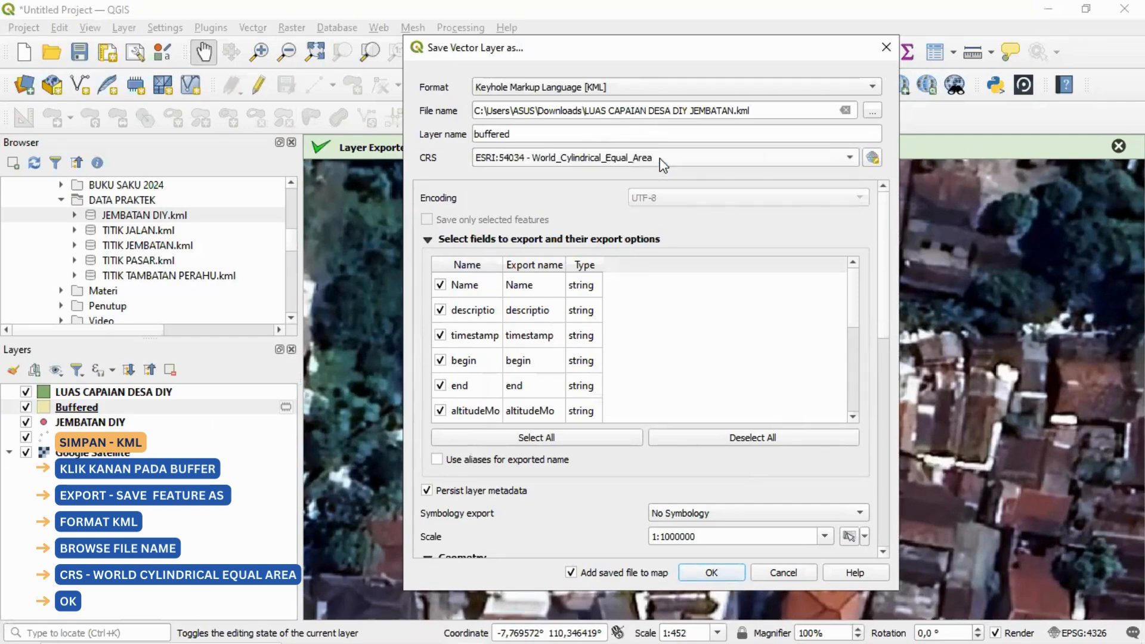
left_click(711, 572)
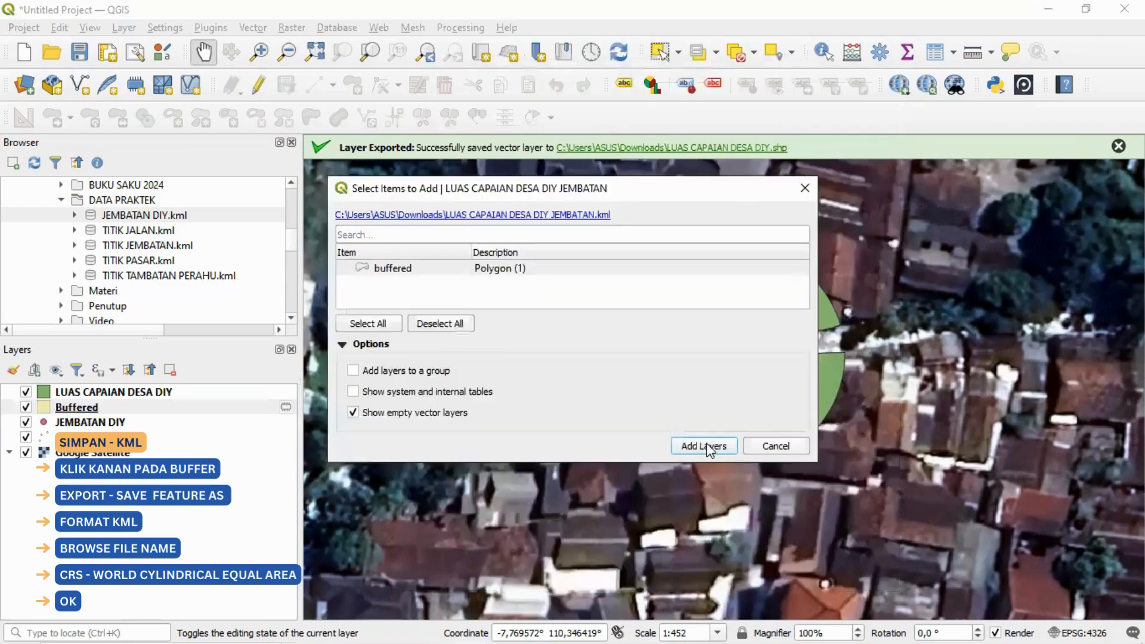
left_click(706, 446)
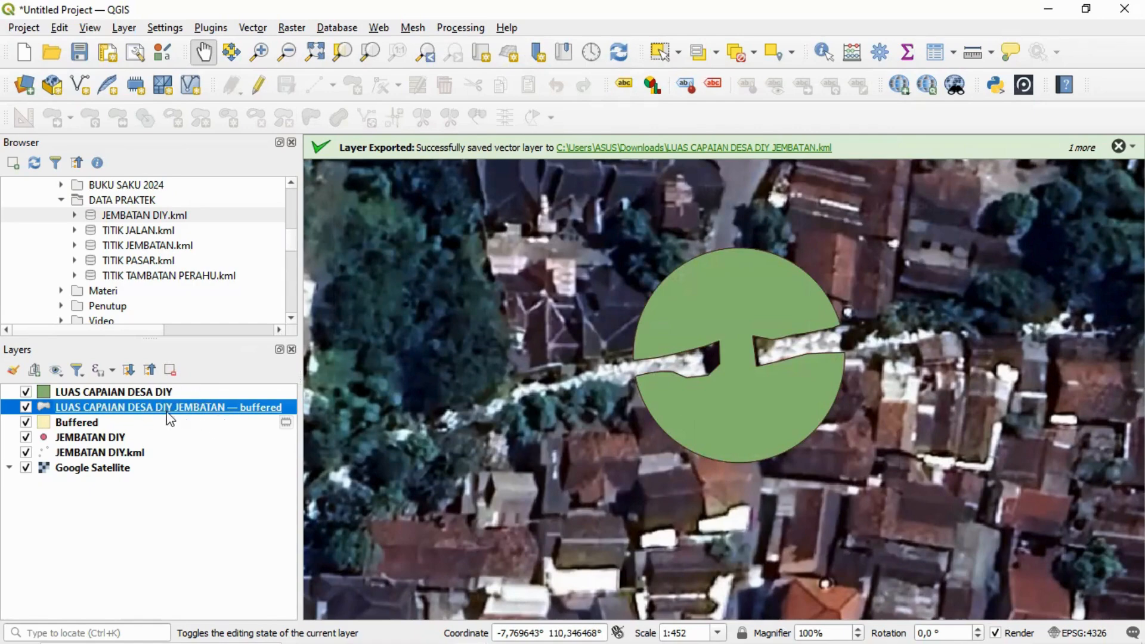
left_click(1119, 146)
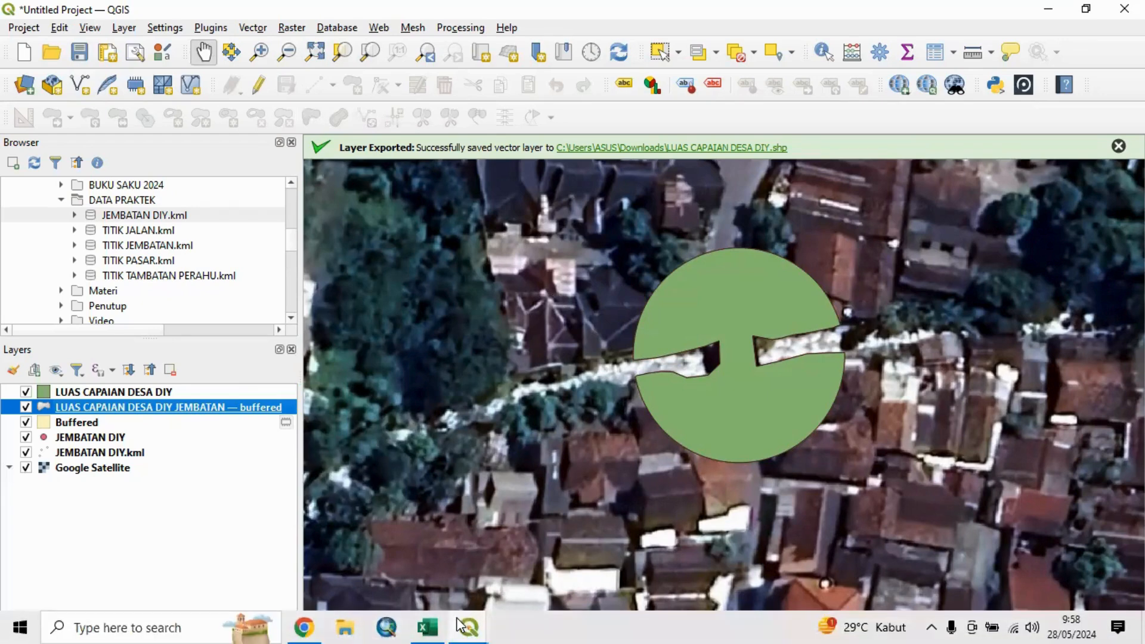
Step: Show the previews of the open QGIS windows
left_click(474, 627)
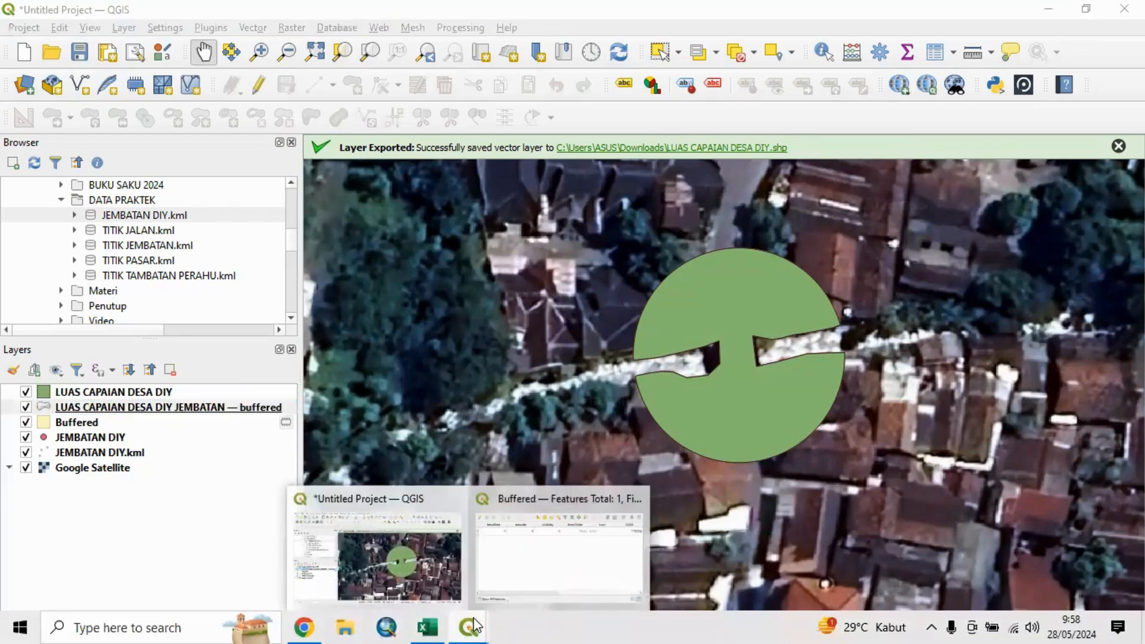